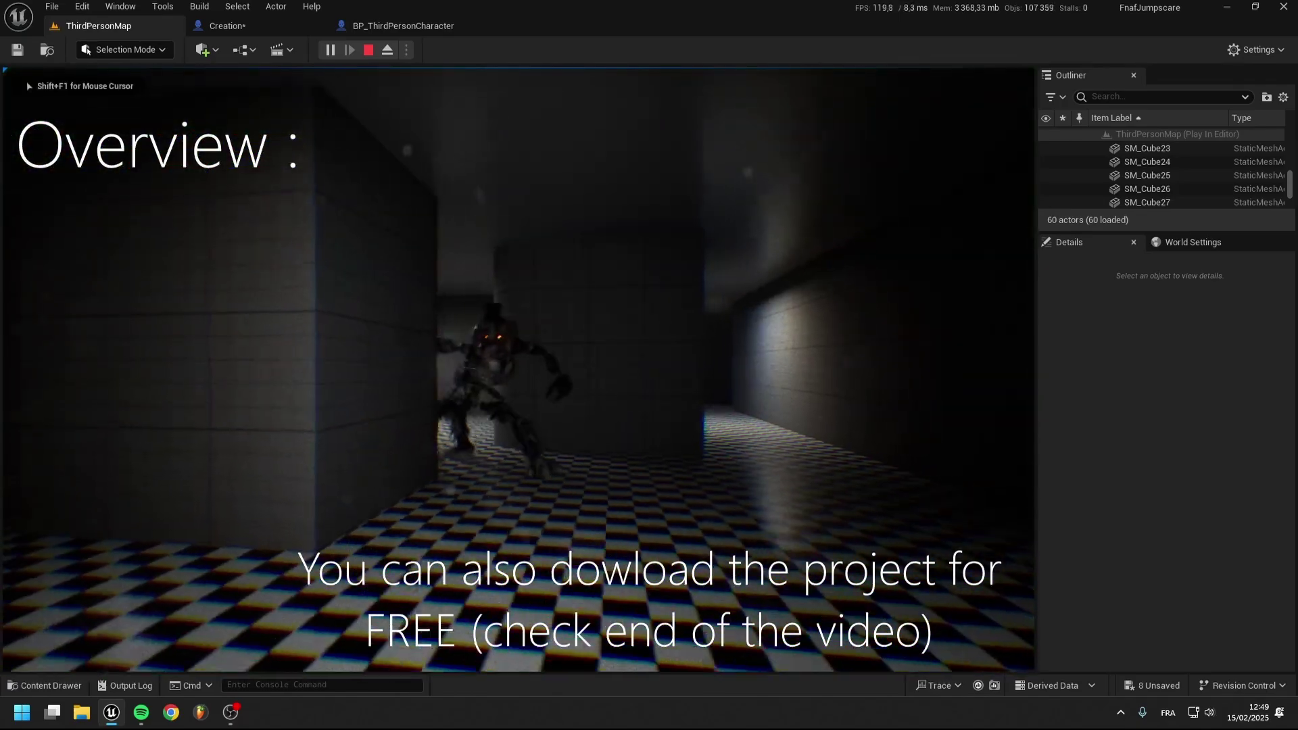
Walk forward down the corridor in the Play-In-Editor preview of the jumpscare.
{"action": "key", "text": "w"}
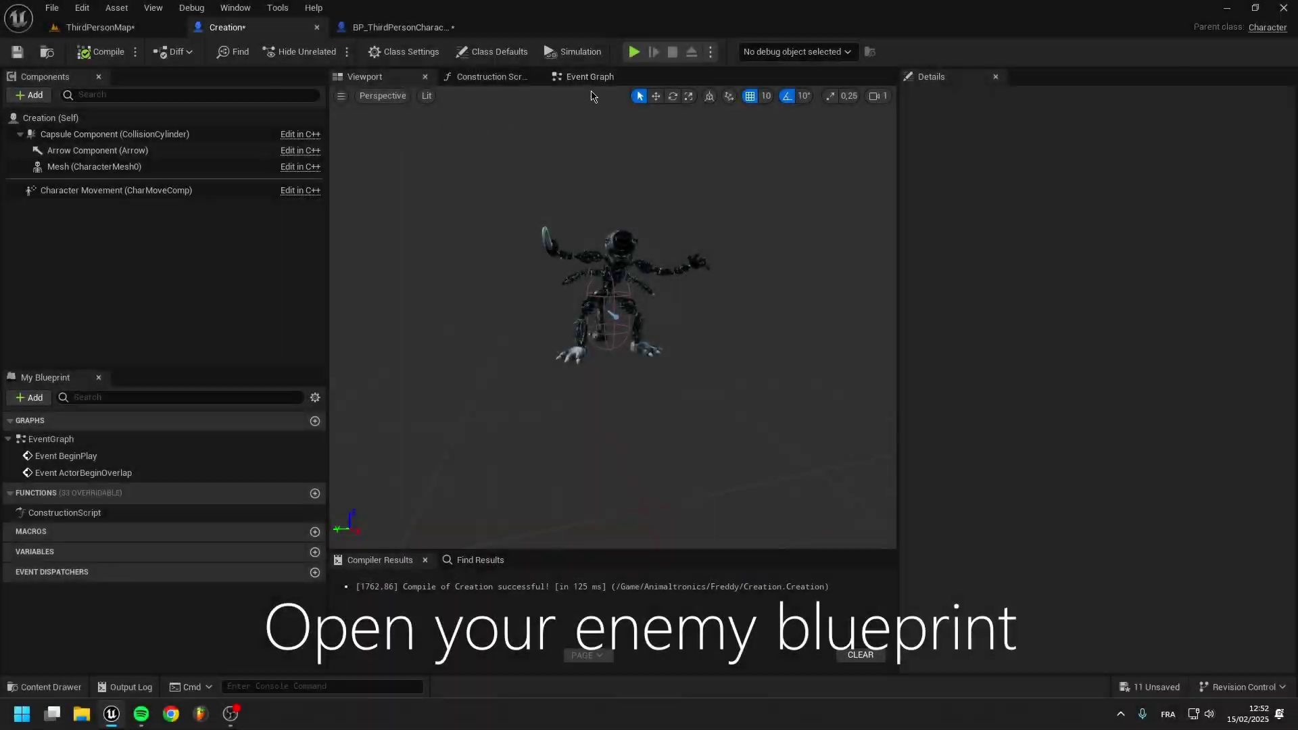
Add a Spring Arm component under the Creation mesh.
{"action": "scroll", "coordinate": [698, 334], "scroll_direction": "up", "scroll_amount": 5}
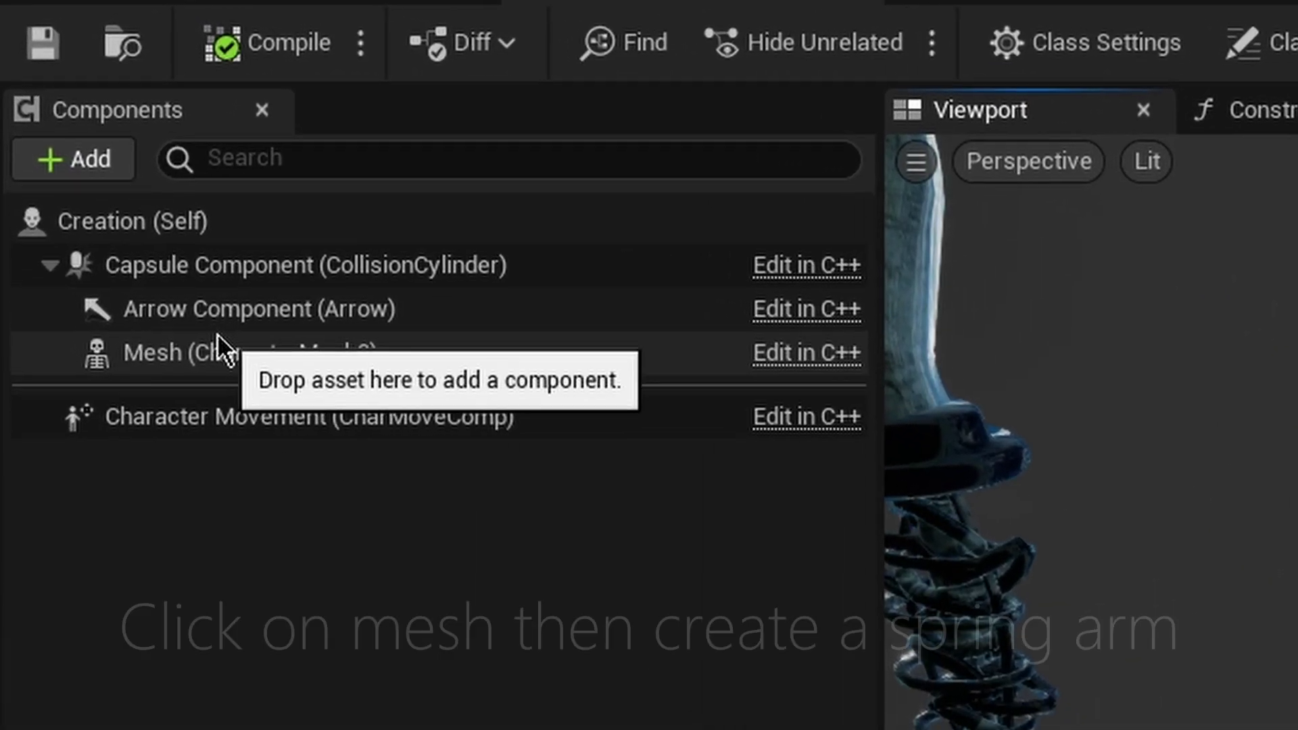
{"action": "left_click", "coordinate": [82, 162]}
{"action": "left_click", "coordinate": [116, 183]}
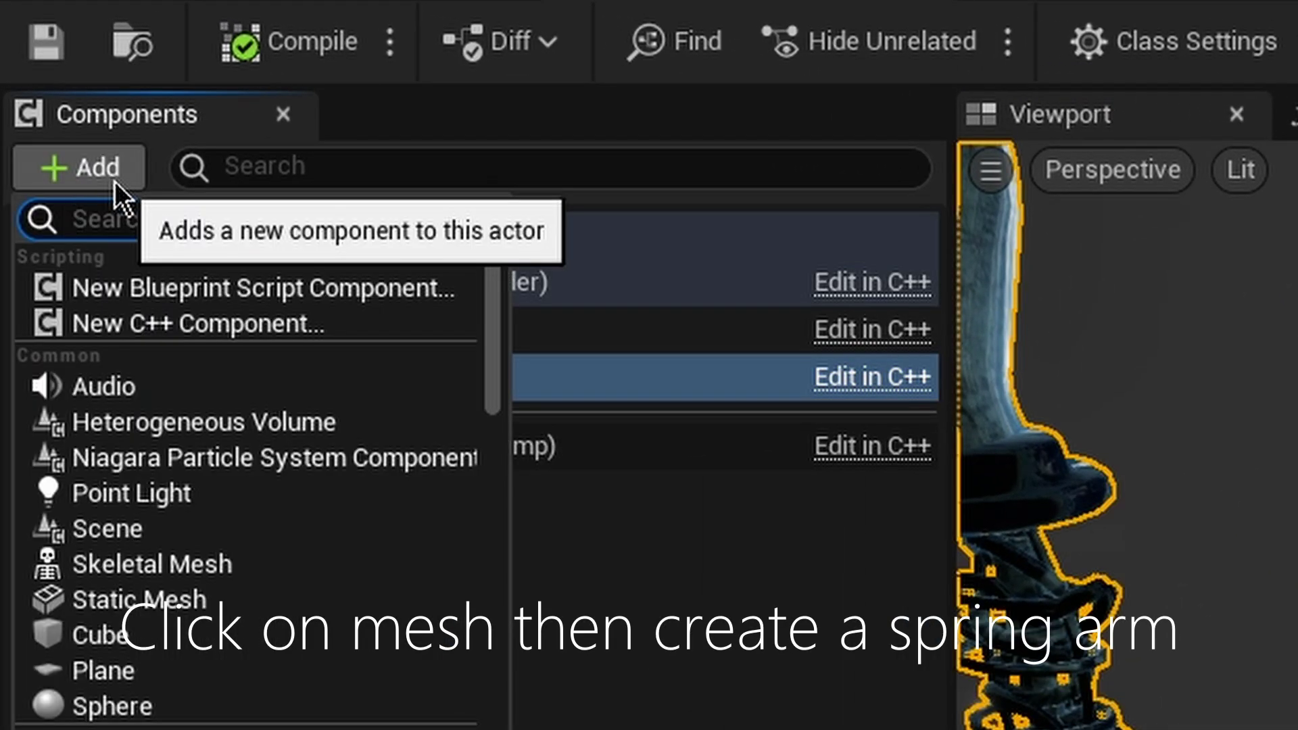
{"action": "type", "text": "sprin"}
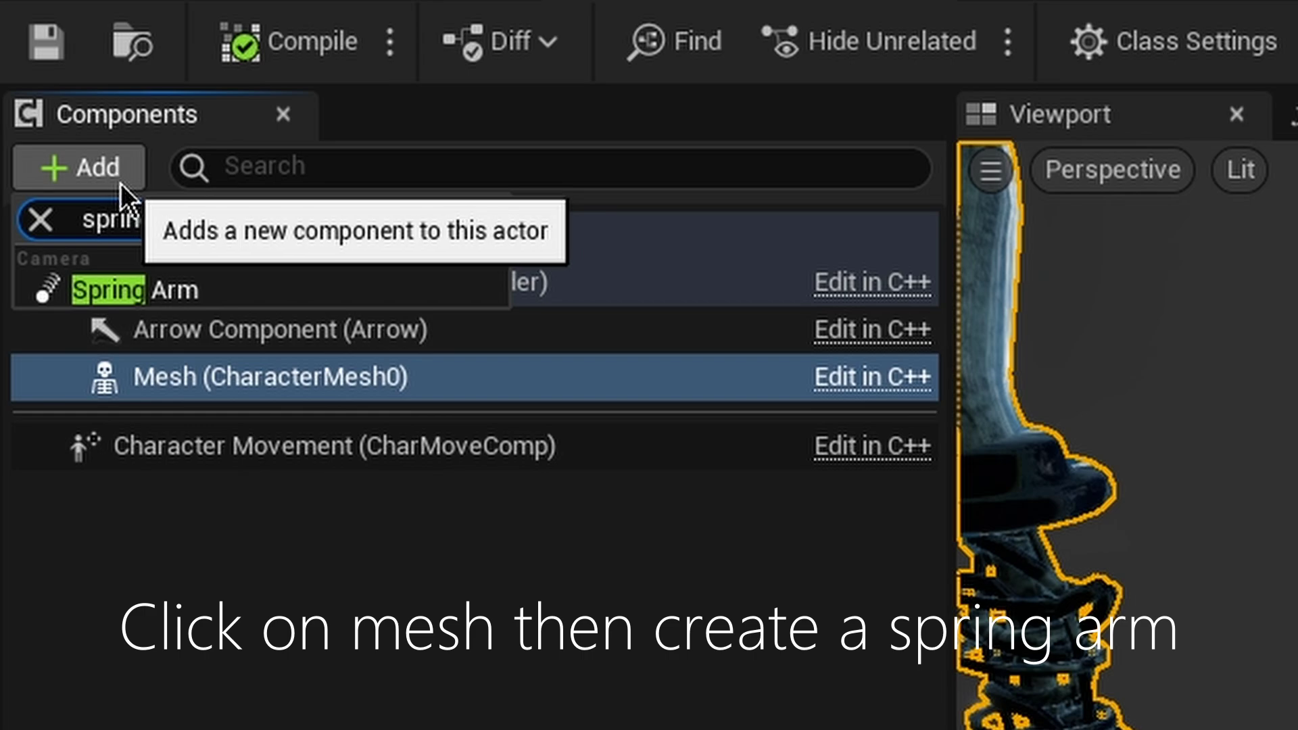
{"action": "type", "text": "g"}
{"action": "left_click", "coordinate": [140, 295]}
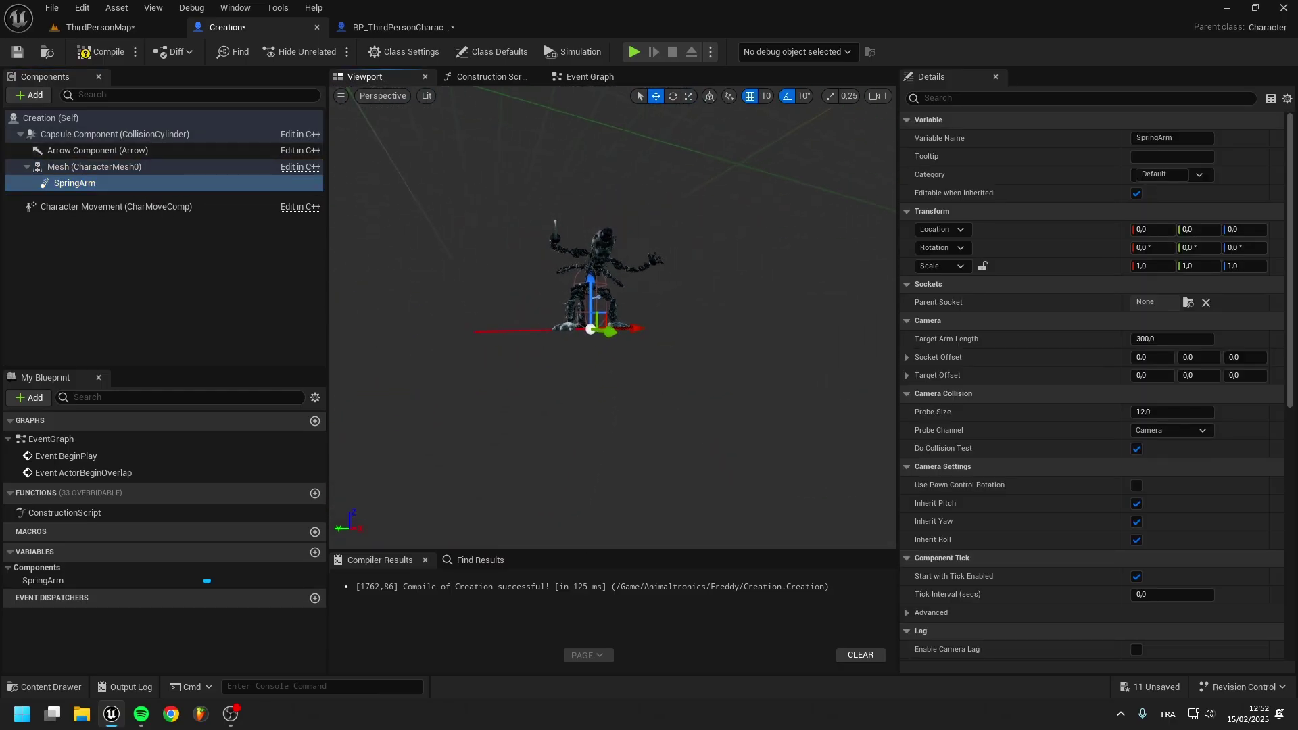
Attach the SpringArm to the Head_Bn_045 socket, rotate it, and set arm length about 131.
{"action": "left_click_drag", "start_coordinate": [608, 338], "coordinate": [609, 271]}
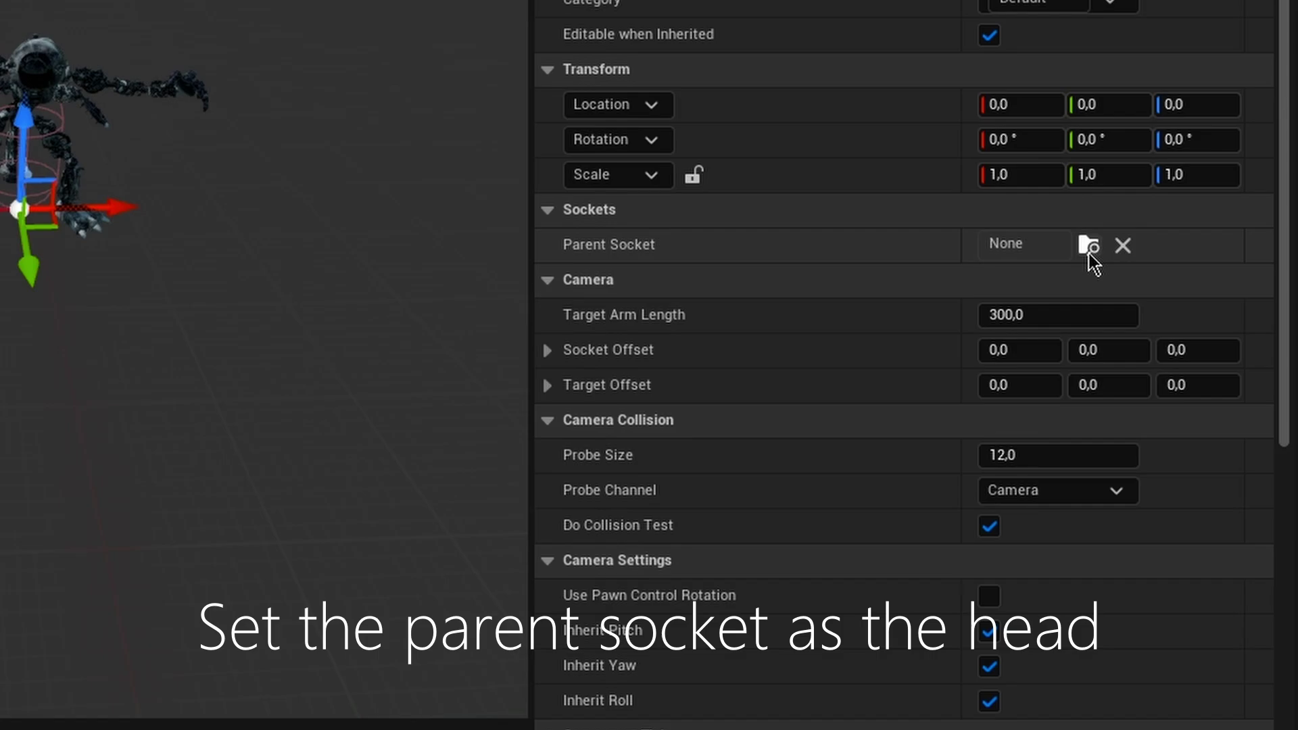
{"action": "left_click", "coordinate": [1184, 301]}
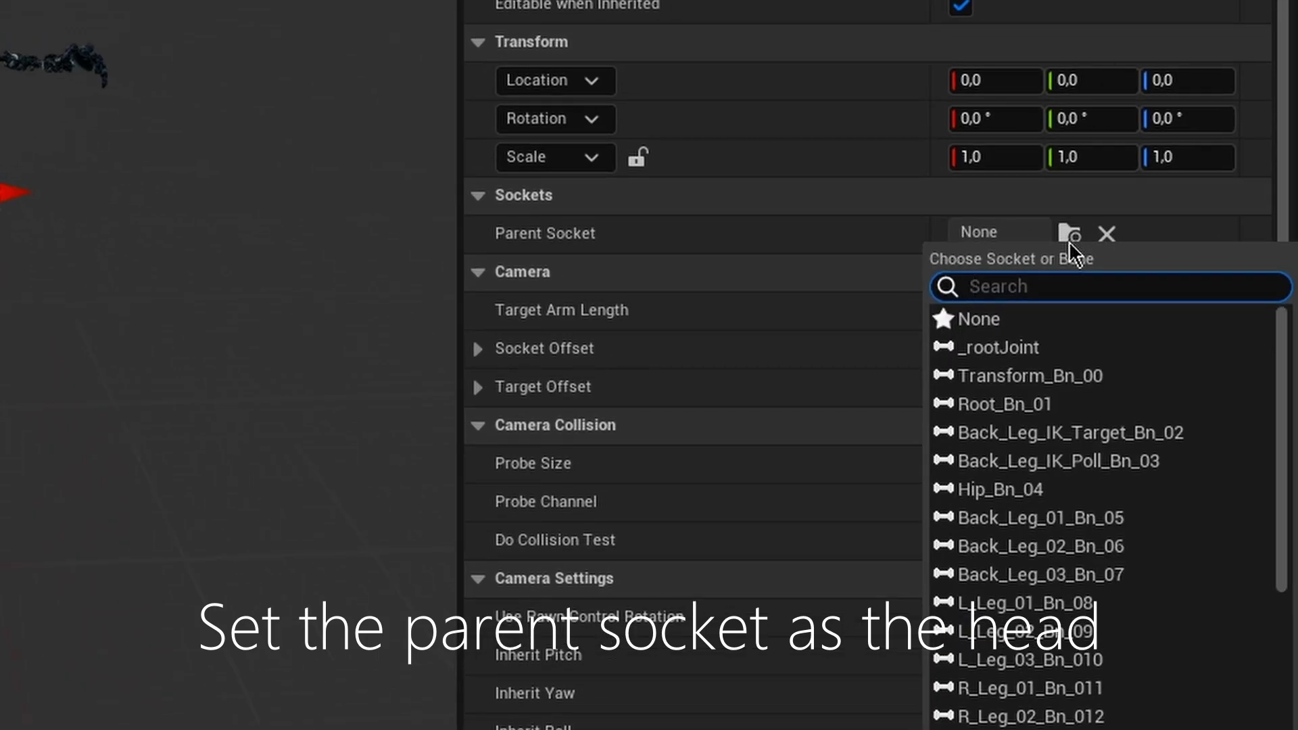
{"action": "type", "text": "head"}
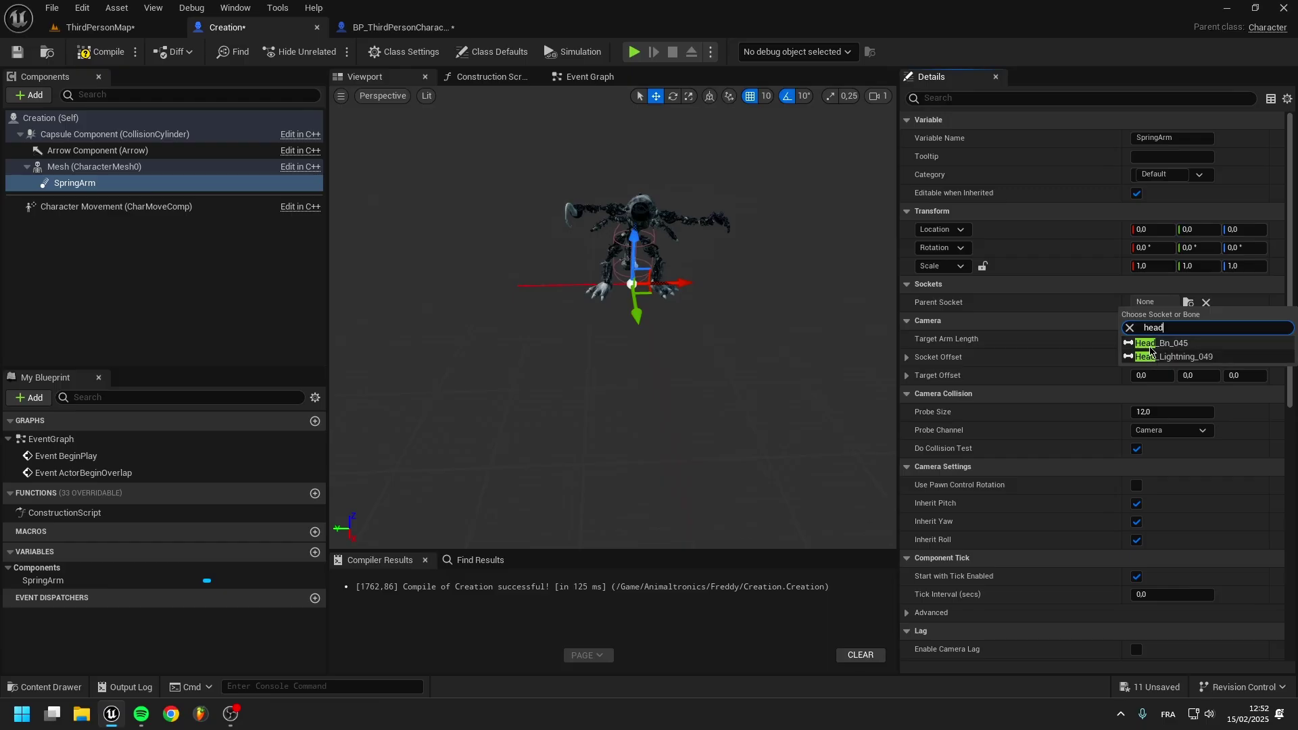
{"action": "left_click", "coordinate": [1001, 319]}
{"action": "scroll", "coordinate": [667, 338], "scroll_direction": "up", "scroll_amount": 3}
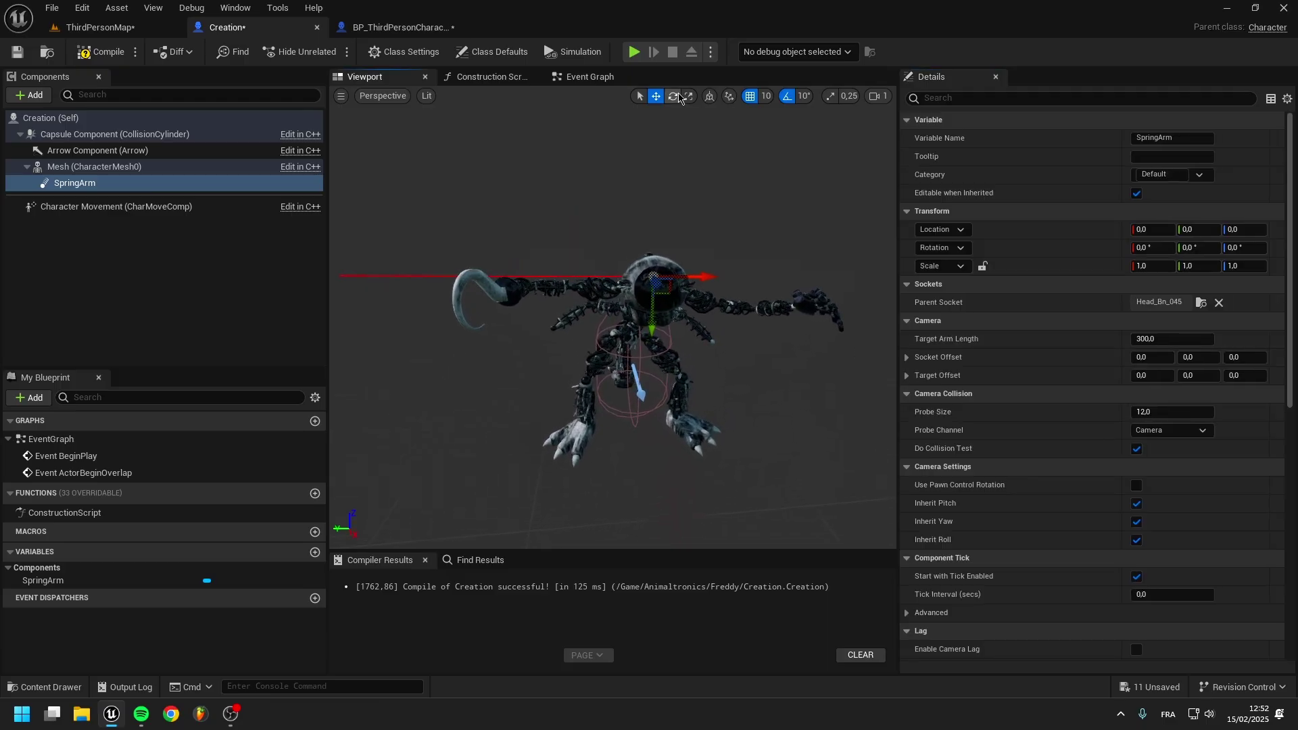
{"action": "left_click_drag", "start_coordinate": [613, 286], "coordinate": [669, 290]}
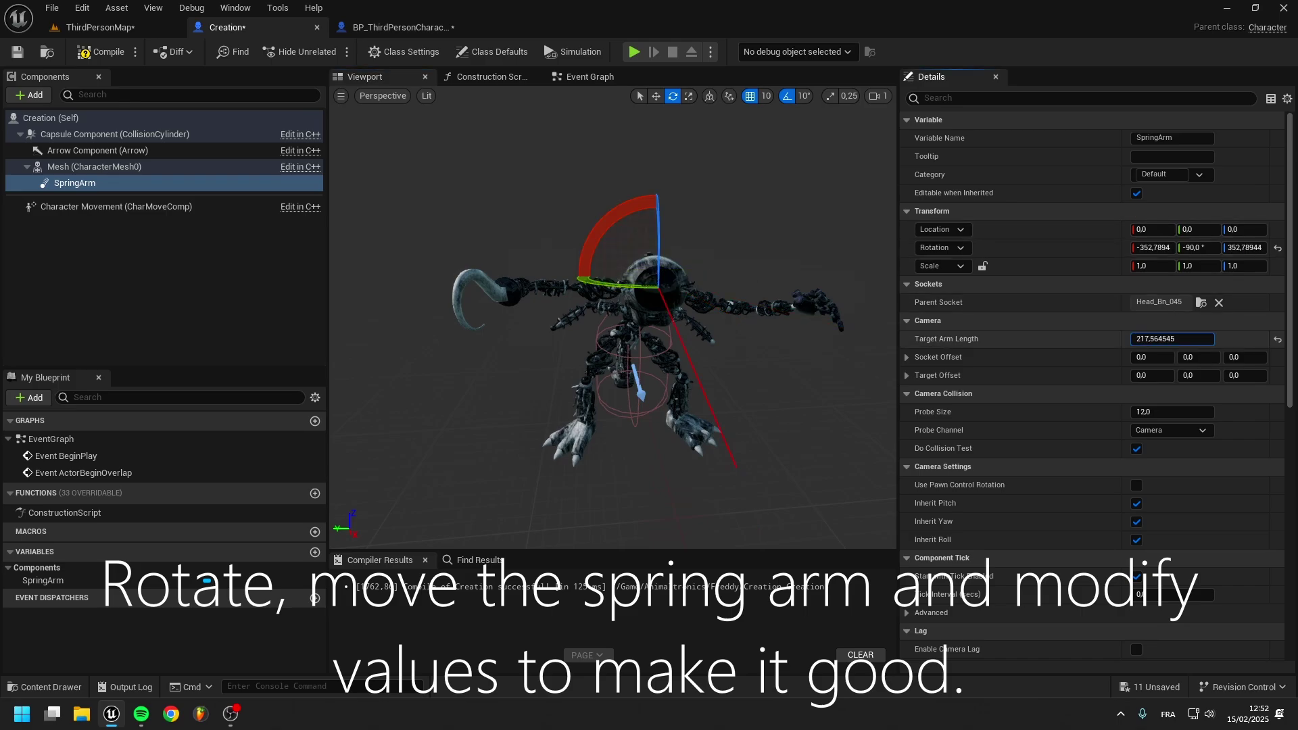
{"action": "left_click_drag", "start_coordinate": [651, 348], "coordinate": [651, 348]}
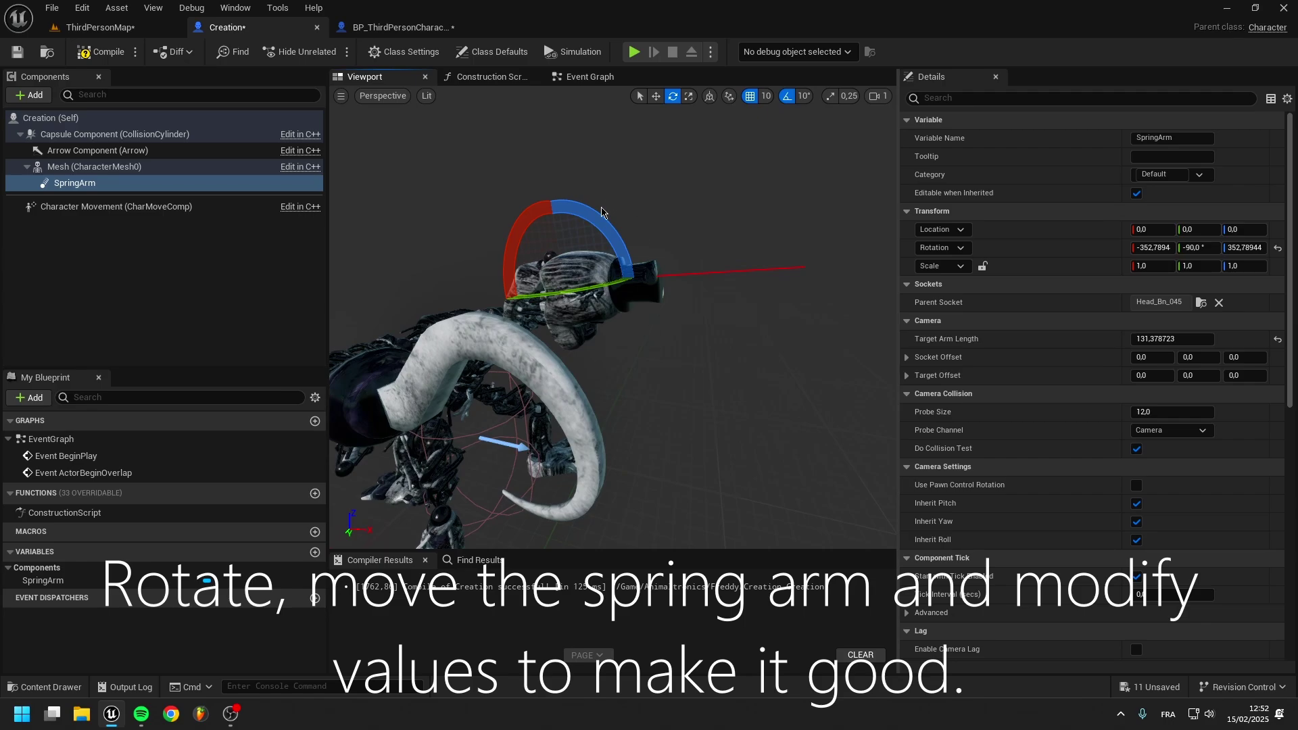
{"action": "right_click_drag", "start_coordinate": [608, 318], "coordinate": [473, 318]}
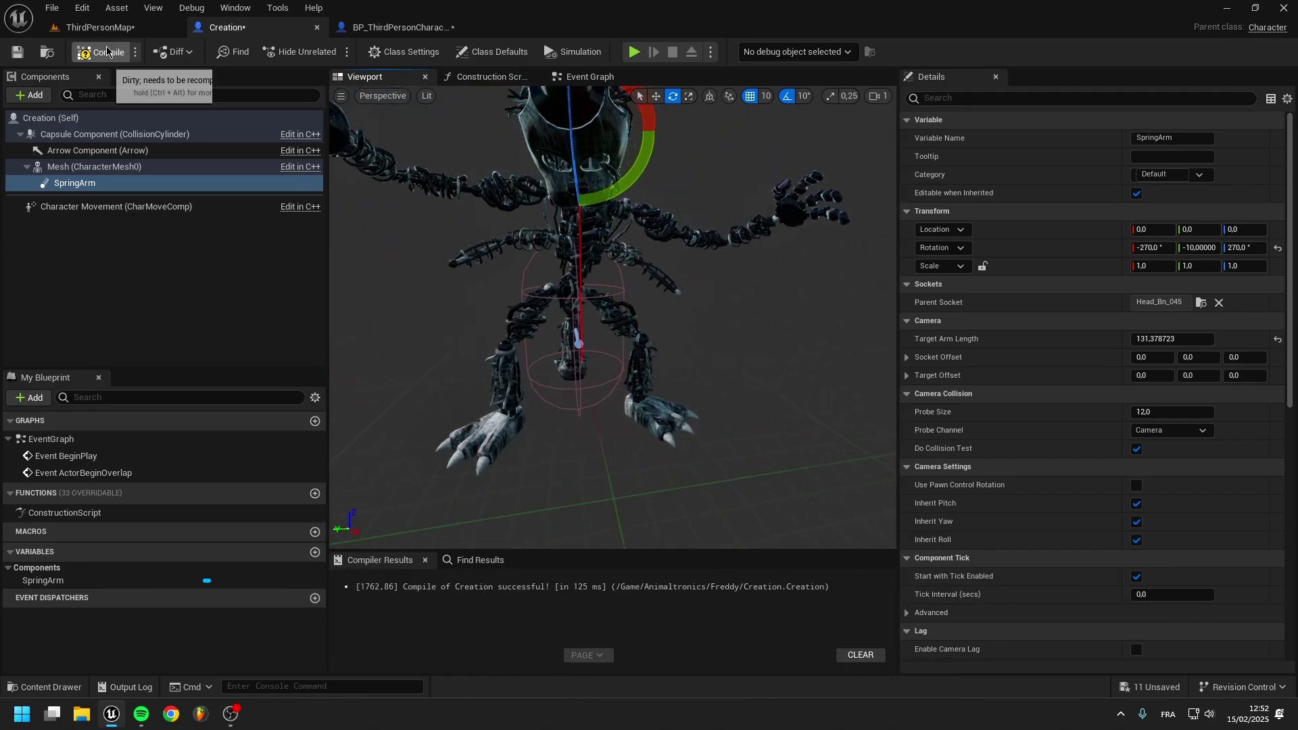
Compile, then add a Camera under the SpringArm and rotate it to face the animatronic.
{"action": "left_click", "coordinate": [95, 166]}
{"action": "left_click", "coordinate": [74, 183]}
{"action": "left_click", "coordinate": [29, 94]}
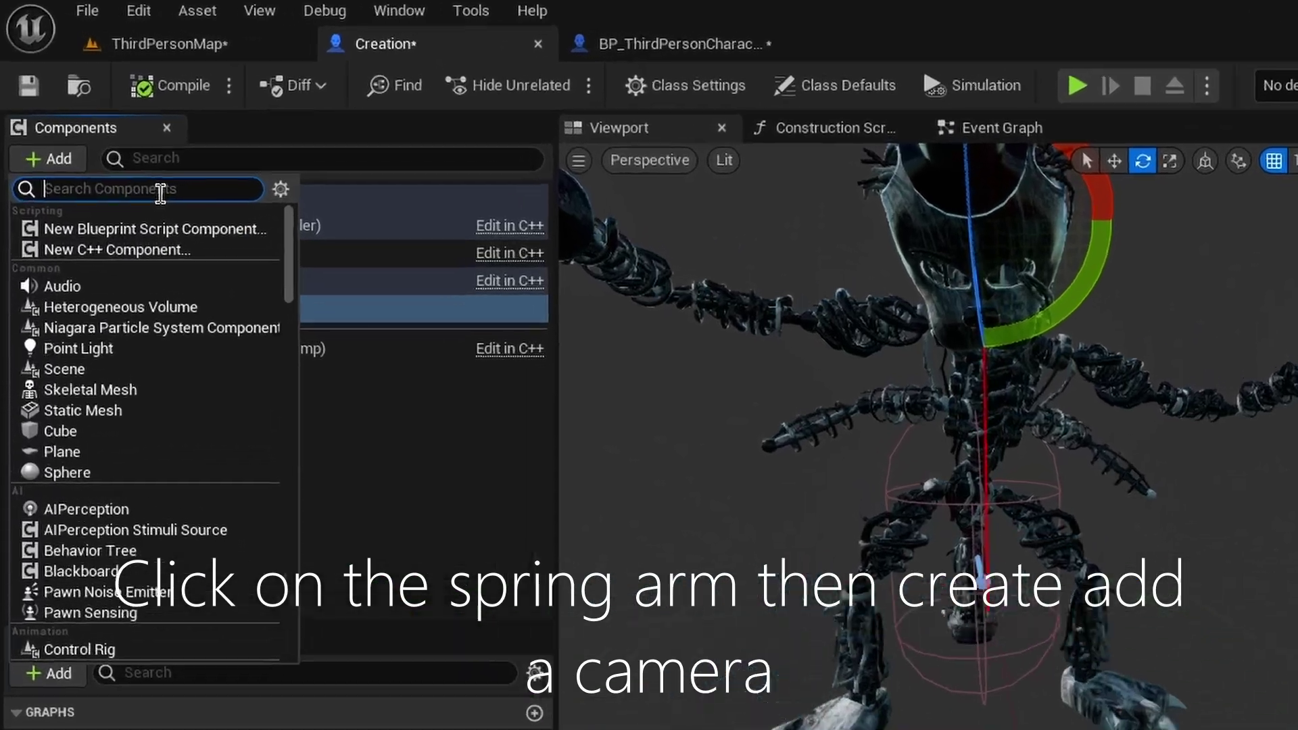
{"action": "type", "text": "camera"}
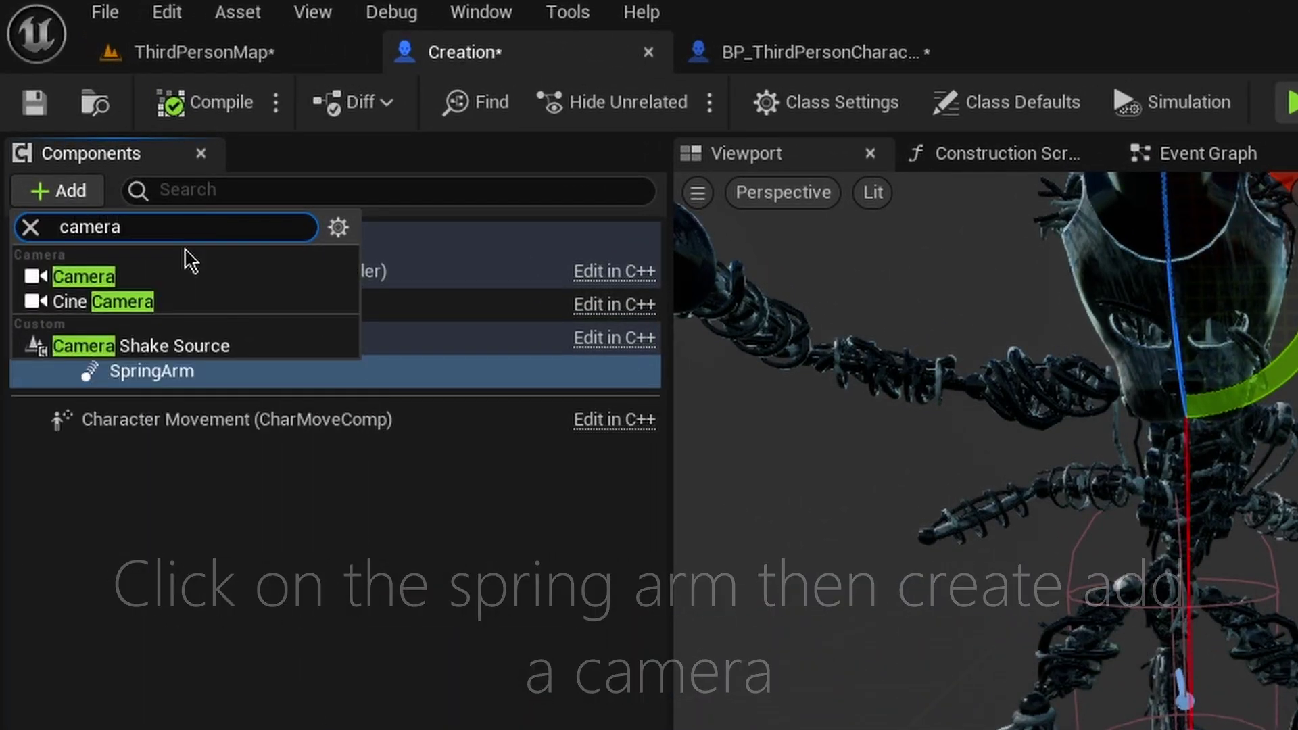
{"action": "left_click", "coordinate": [182, 274]}
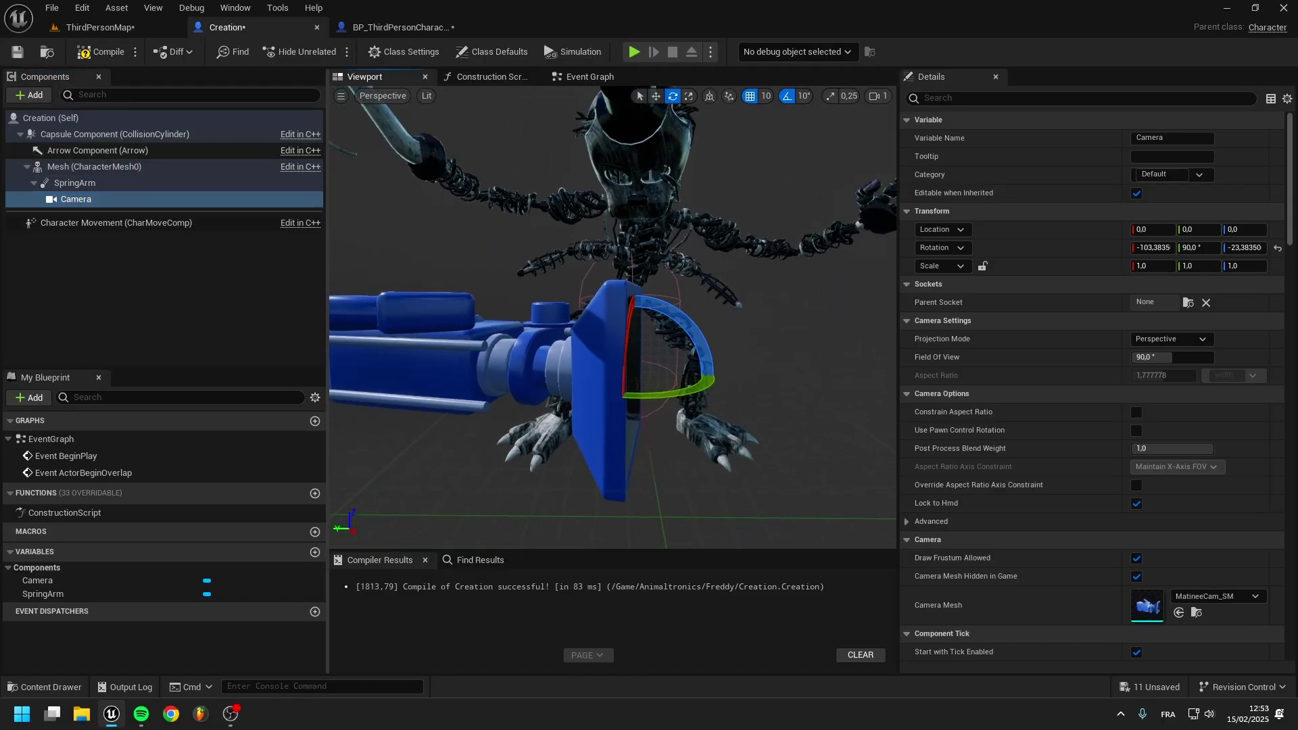
{"action": "left_click_drag", "start_coordinate": [692, 454], "coordinate": [599, 358], "text": "alt"}
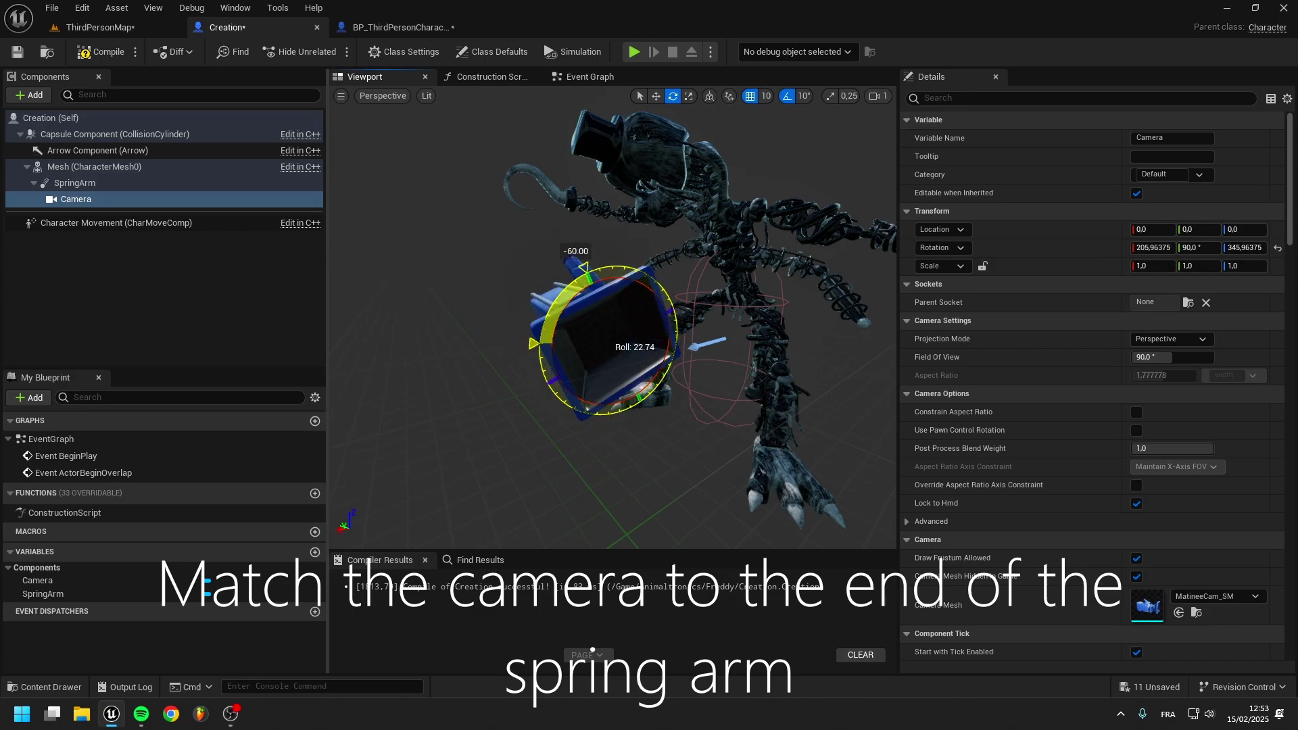
{"action": "left_click_drag", "start_coordinate": [558, 365], "coordinate": [661, 360]}
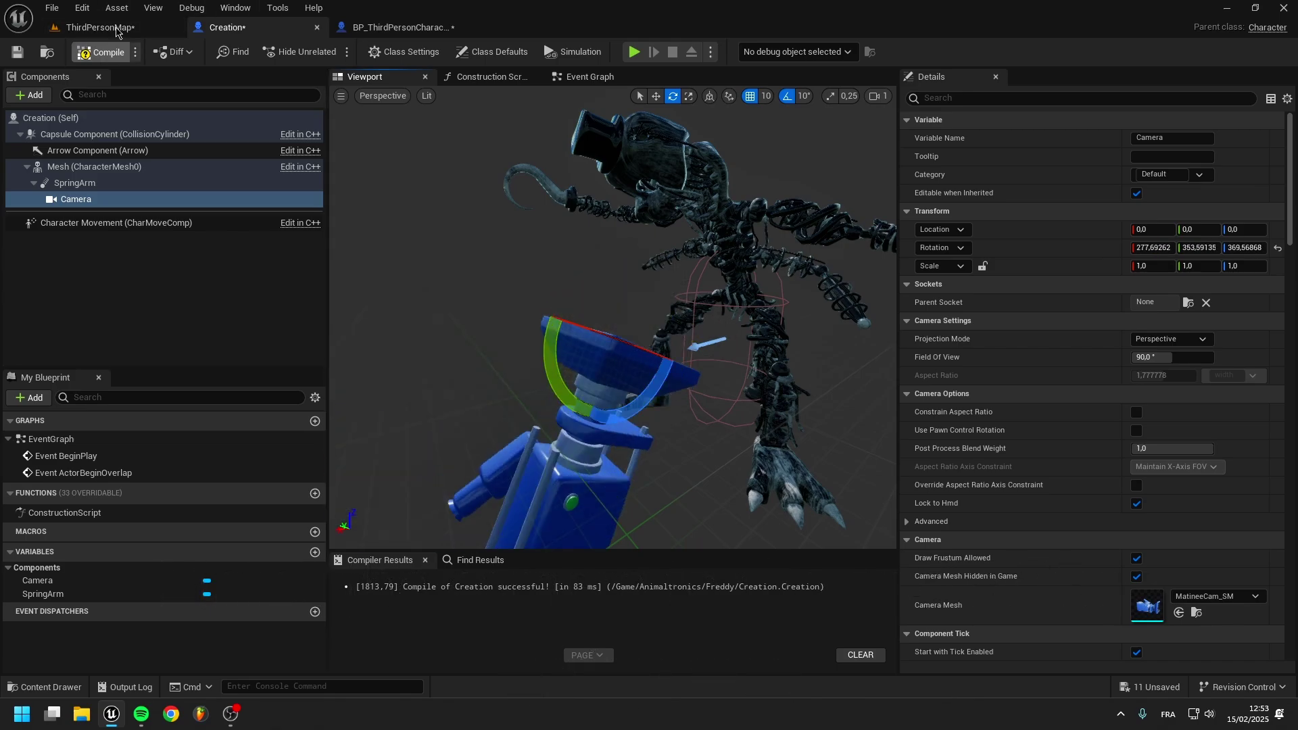
Inspect the Creation enemy and its new camera in the ThirdPersonMap level.
{"action": "left_click", "coordinate": [116, 29]}
{"action": "left_click", "coordinate": [580, 347]}
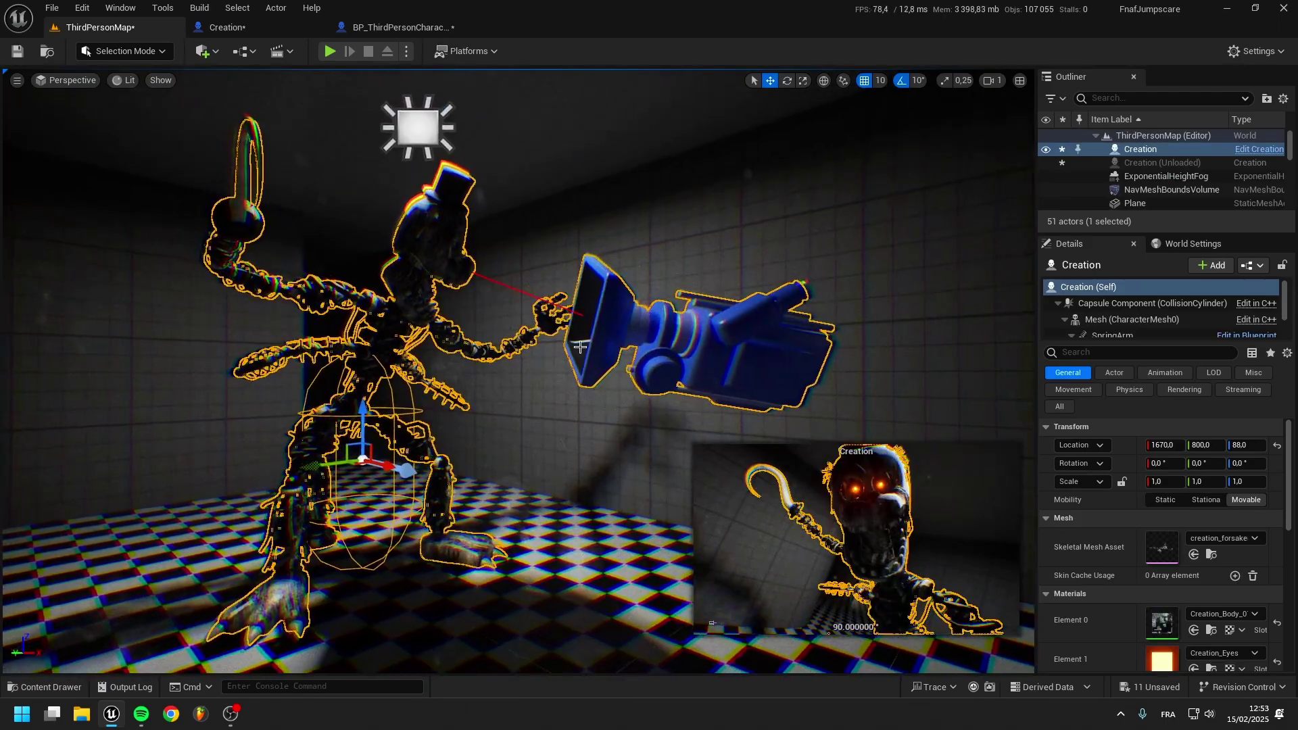
{"action": "left_click_drag", "start_coordinate": [580, 347], "coordinate": [473, 352], "text": "alt"}
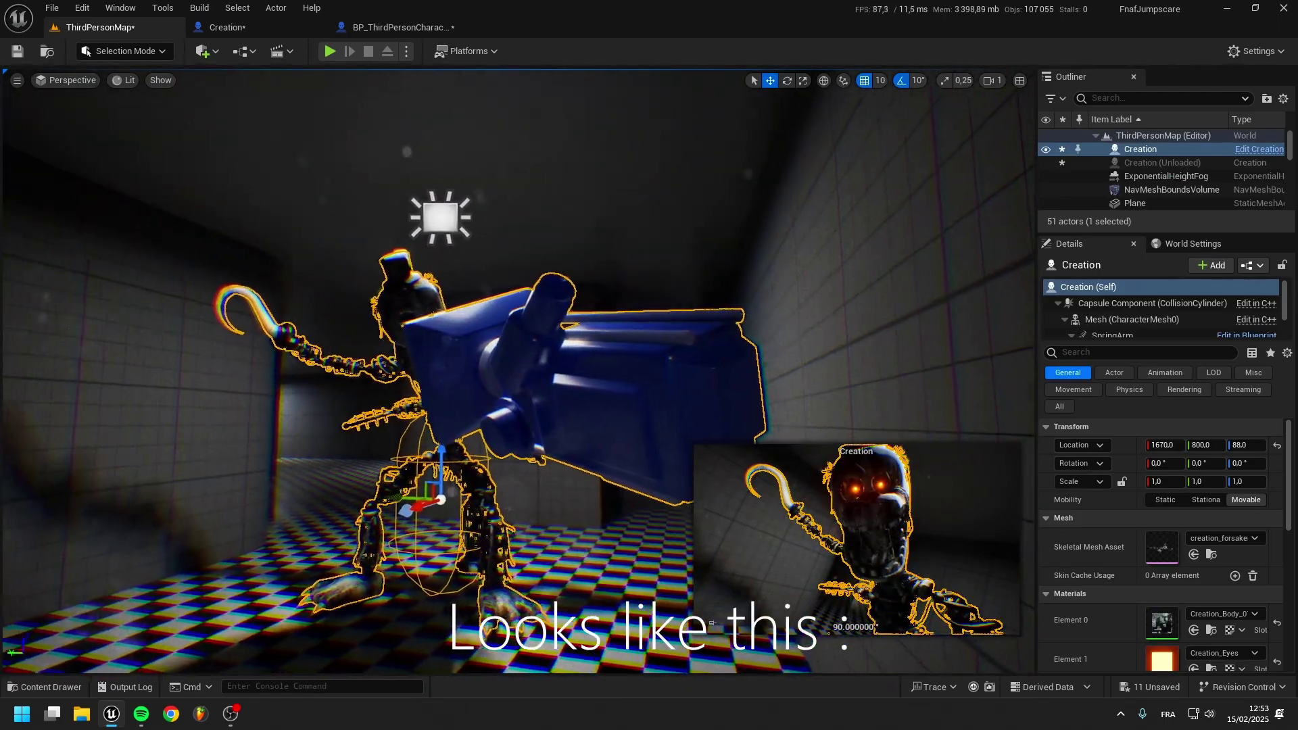
{"action": "left_click_drag", "start_coordinate": [622, 383], "coordinate": [683, 379], "text": "alt"}
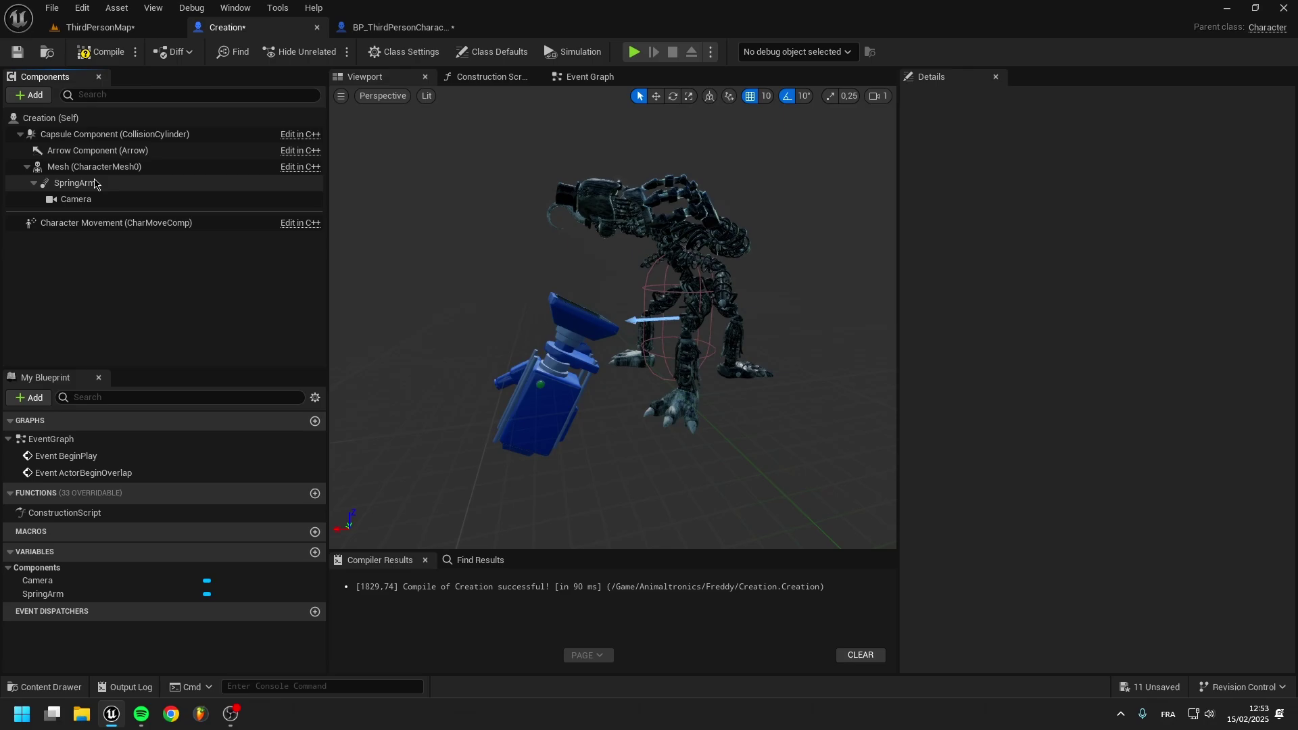
Add a Box Collision component under the Creation blueprint's root.
{"action": "left_click", "coordinate": [227, 27]}
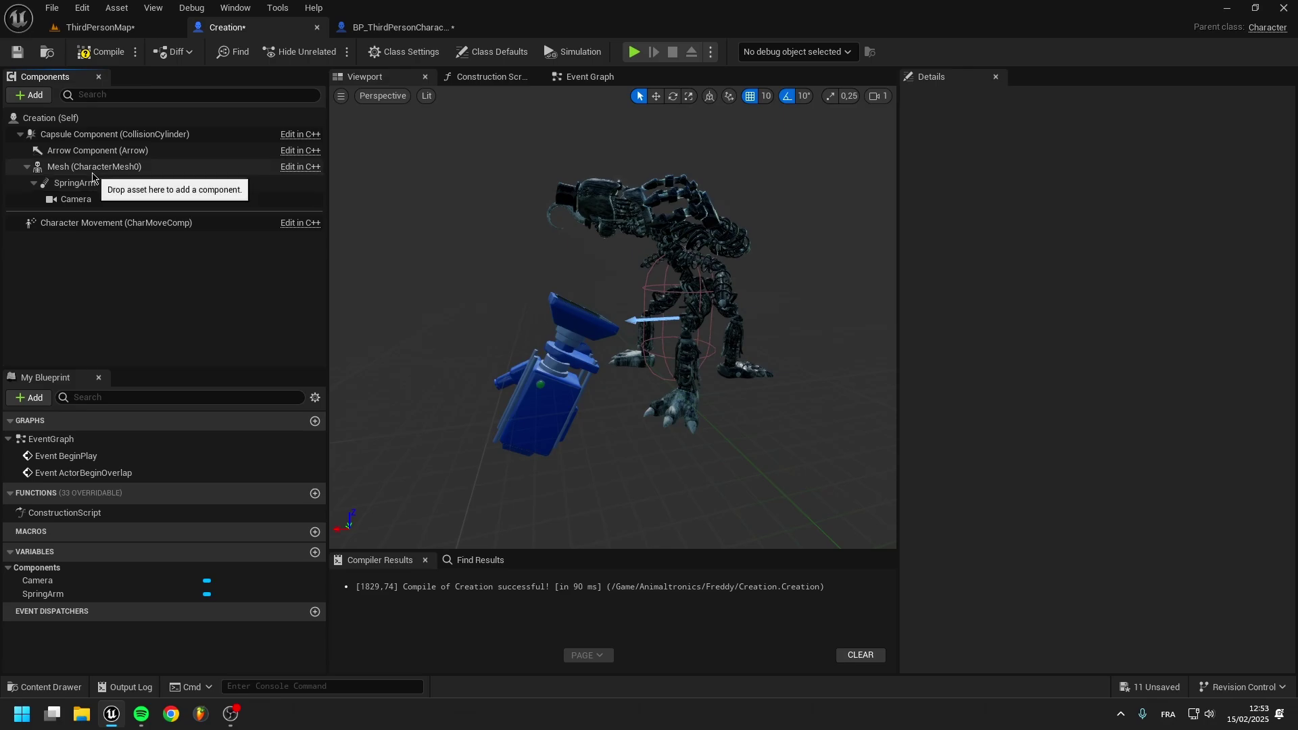
{"action": "left_click", "coordinate": [47, 119]}
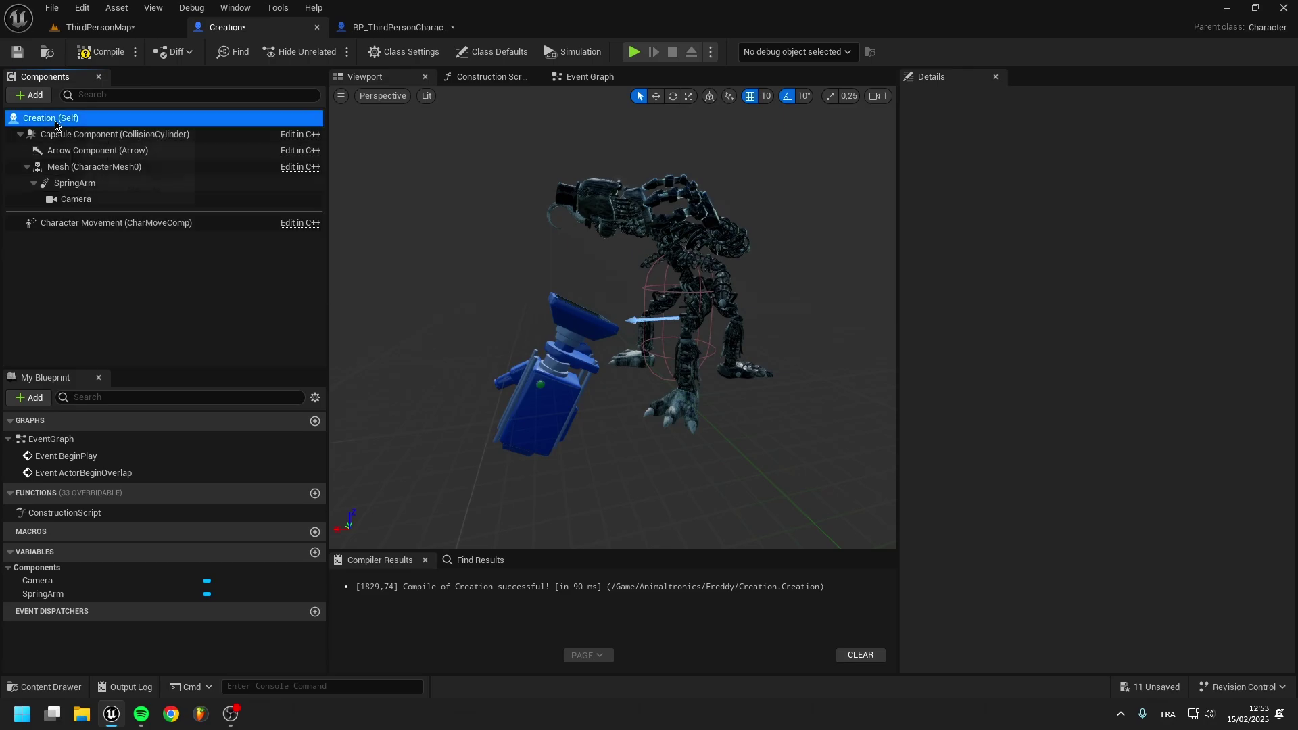
{"action": "left_click", "coordinate": [35, 99]}
{"action": "type", "text": "box"}
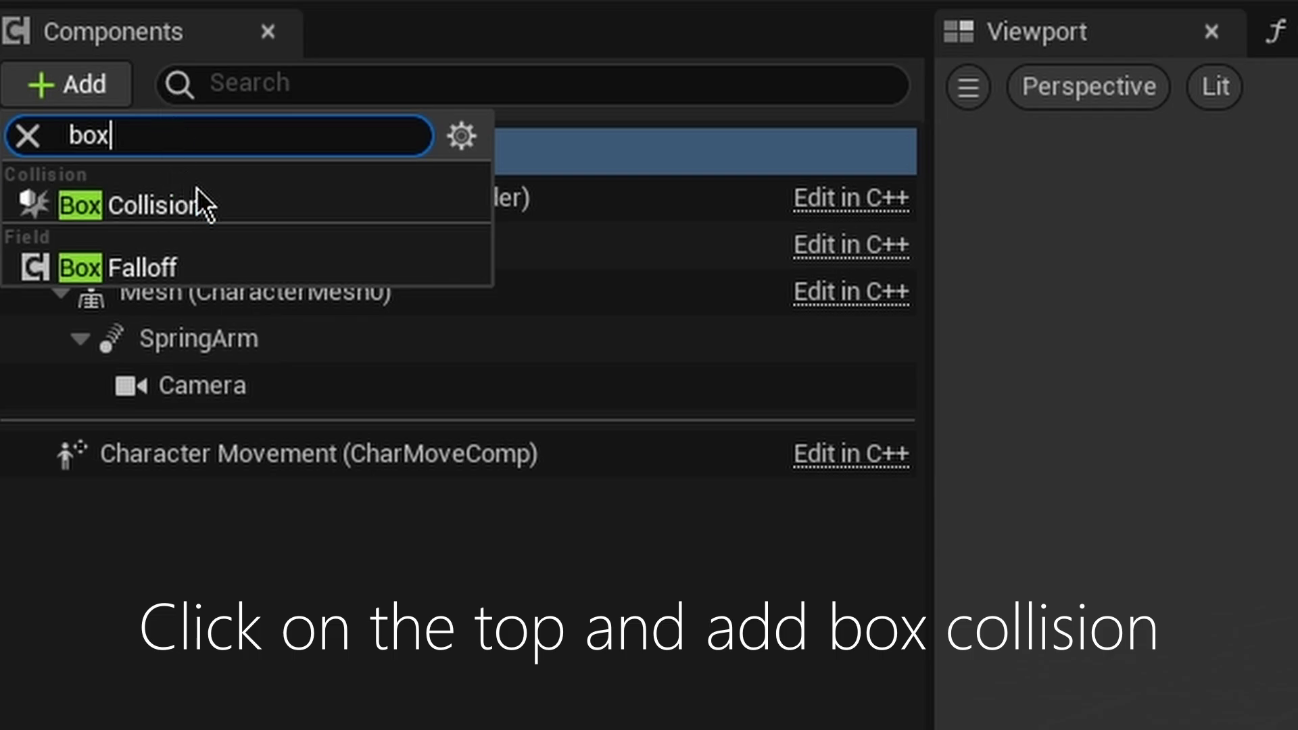
{"action": "left_click", "coordinate": [202, 203]}
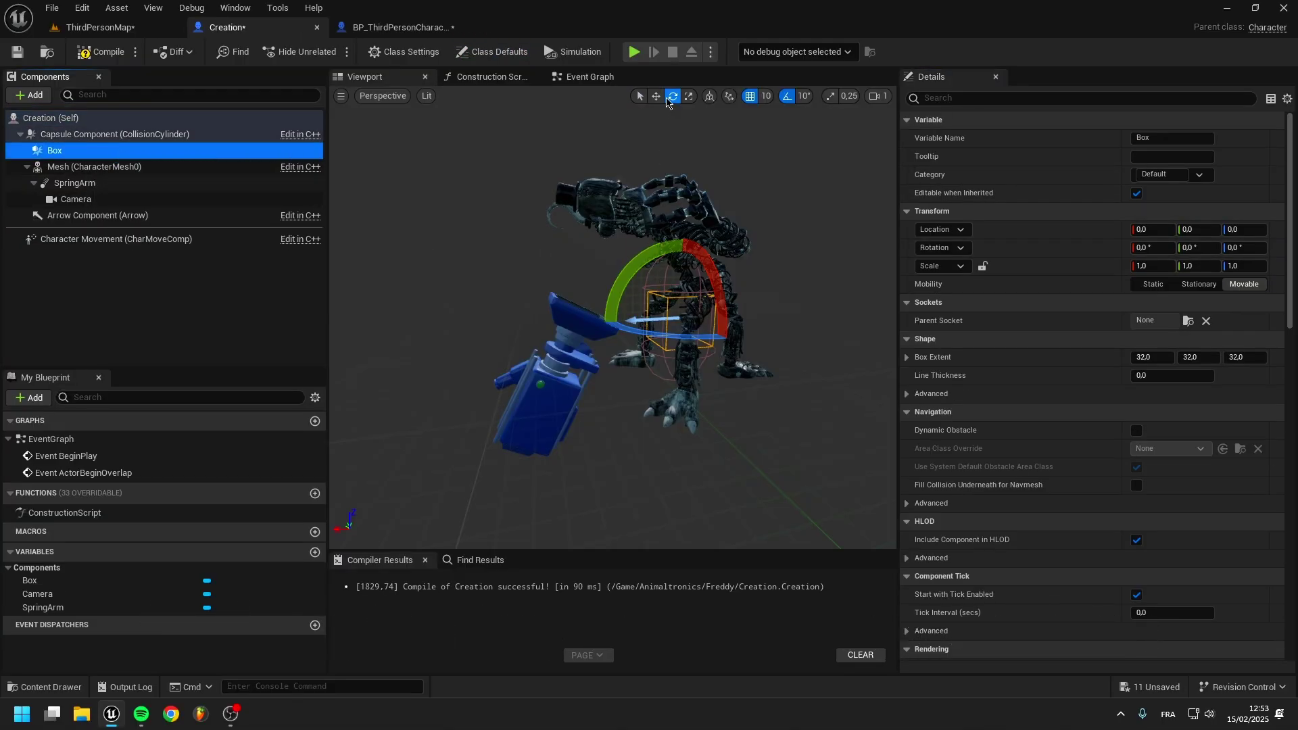
Move the Box forward to X 70 and scale it to about 3×2×1.
{"action": "left_click", "coordinate": [656, 96]}
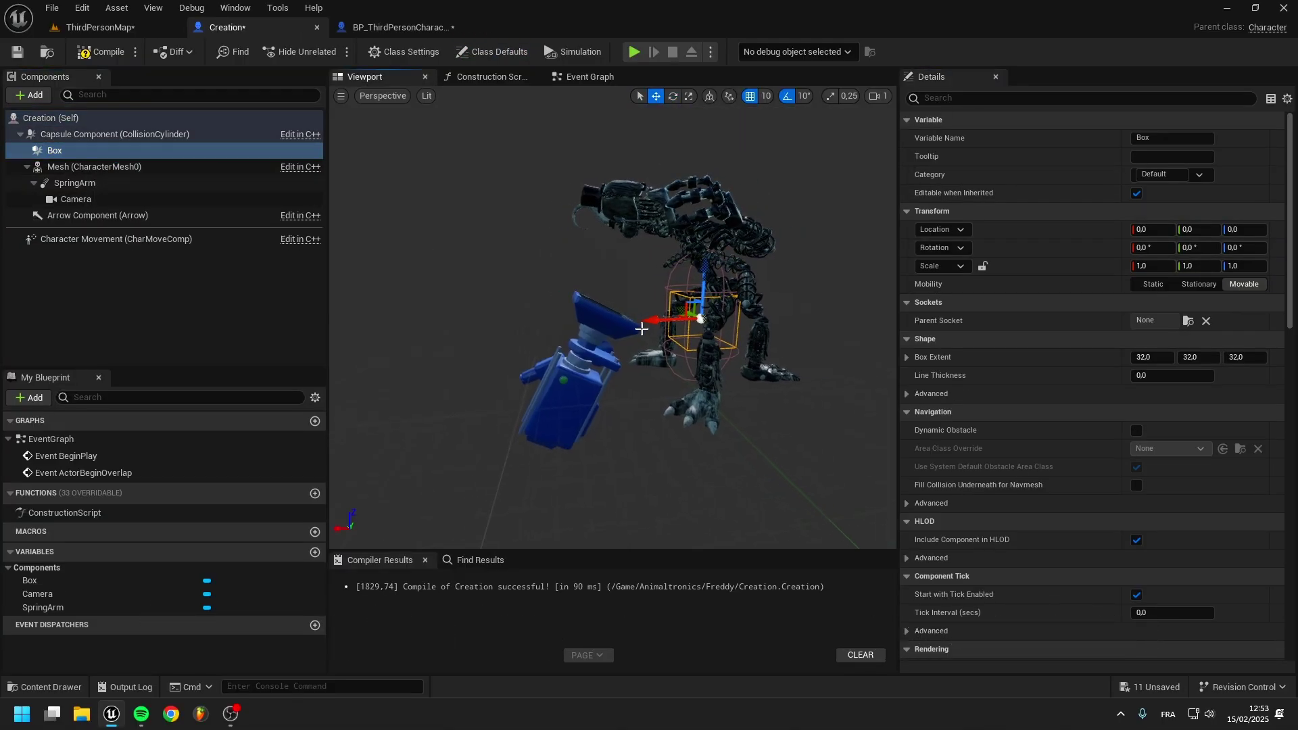
{"action": "left_click_drag", "start_coordinate": [651, 322], "coordinate": [641, 322]}
{"action": "right_click_drag", "start_coordinate": [601, 321], "coordinate": [660, 323]}
{"action": "key", "text": "r"}
{"action": "left_click_drag", "start_coordinate": [659, 323], "coordinate": [649, 325]}
{"action": "mouse_move", "coordinate": [649, 324]}
{"action": "right_mouse_down"}
{"action": "mouse_move", "coordinate": [605, 336]}
{"action": "mouse_move", "coordinate": [650, 336]}
{"action": "right_mouse_up"}
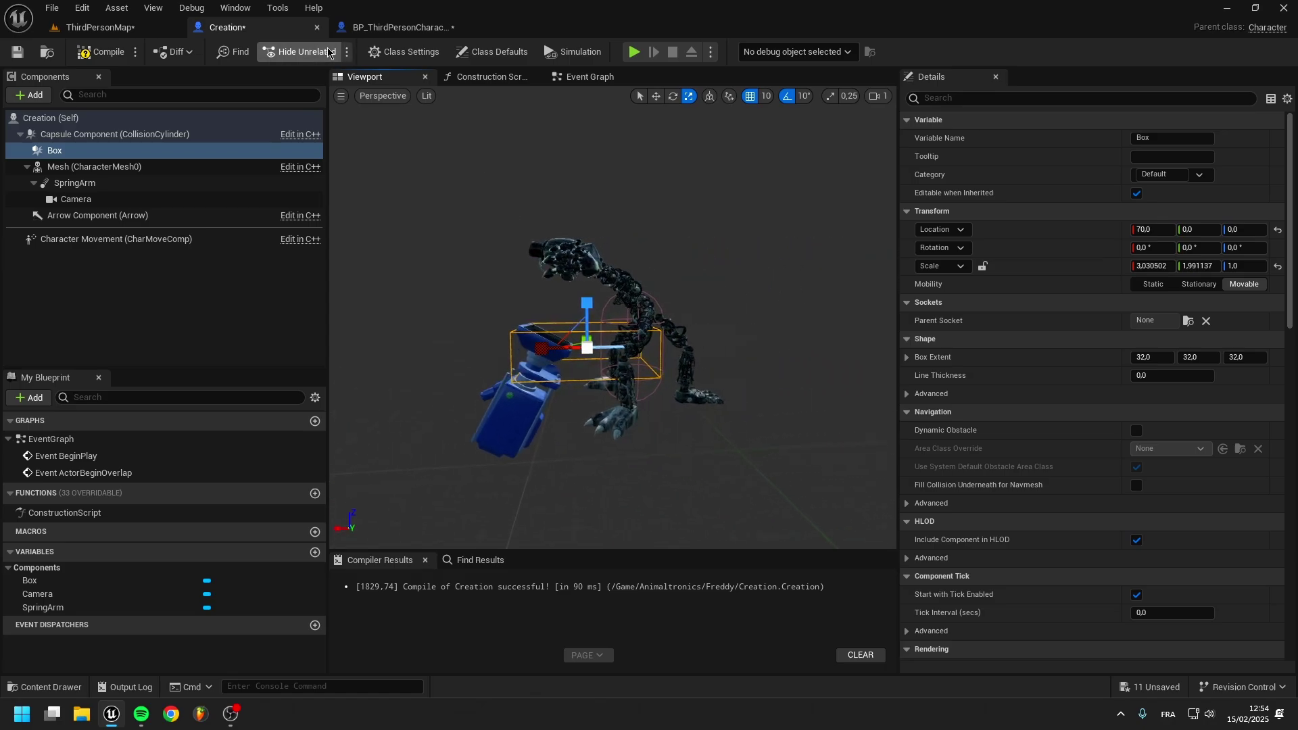
{"action": "left_click", "coordinate": [590, 77]}
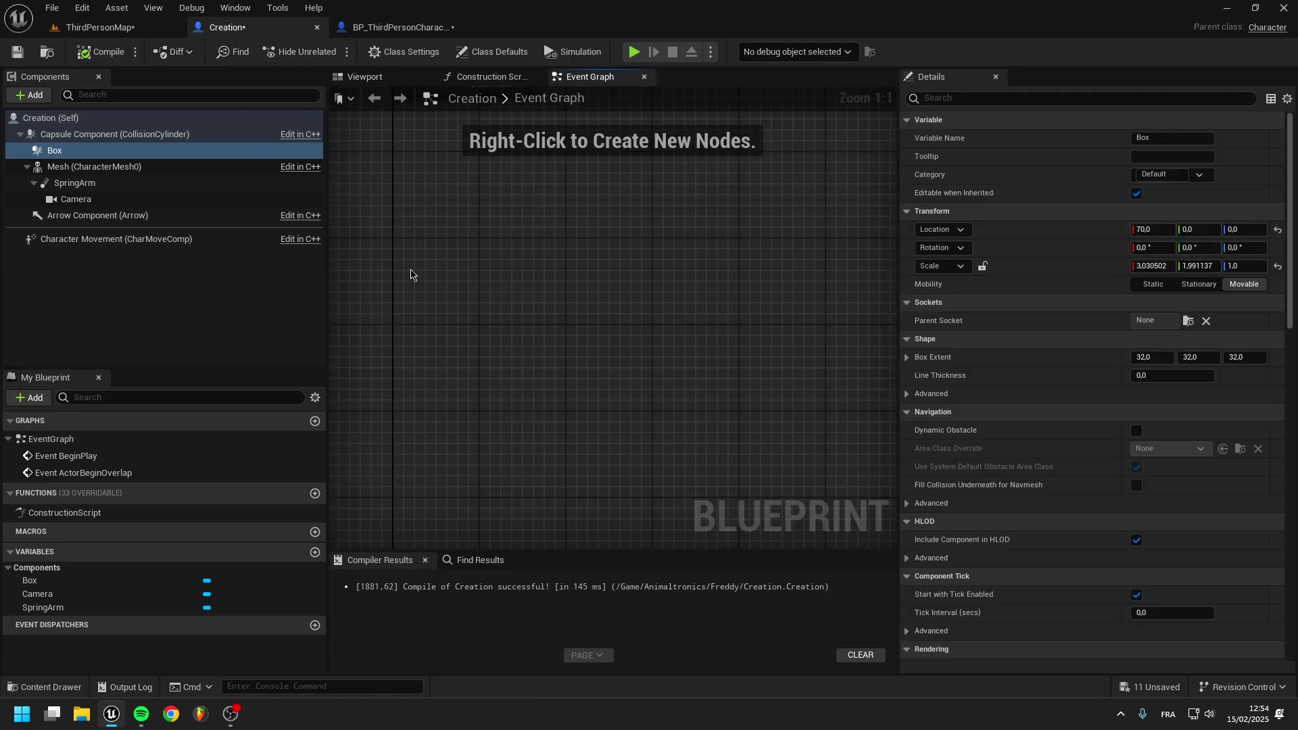
Add a Box begin-overlap event that casts Other Actor to BP_ThirdPersonCharacter.
{"action": "scroll", "coordinate": [1043, 464], "scroll_direction": "down", "scroll_amount": 3}
{"action": "scroll", "coordinate": [1082, 500], "scroll_direction": "down", "scroll_amount": 10}
{"action": "scroll", "coordinate": [1109, 520], "scroll_direction": "down", "scroll_amount": 5}
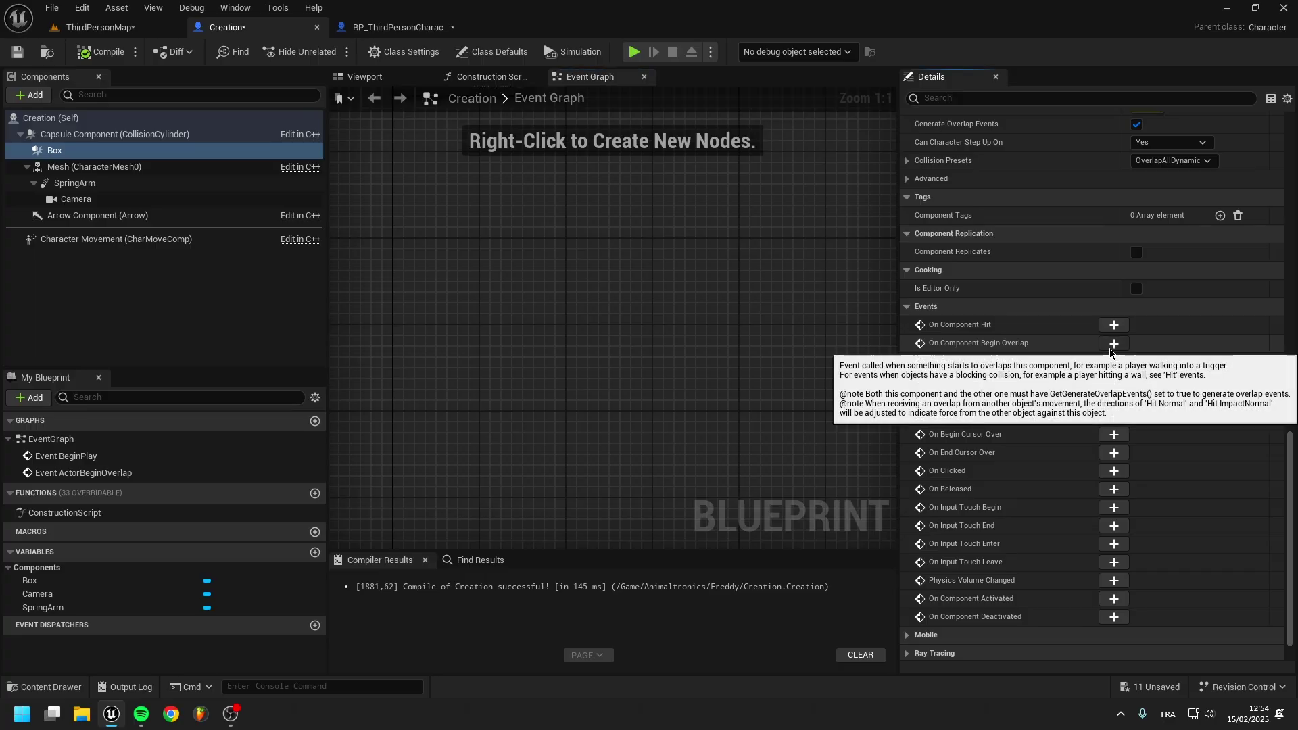
{"action": "left_click", "coordinate": [875, 313]}
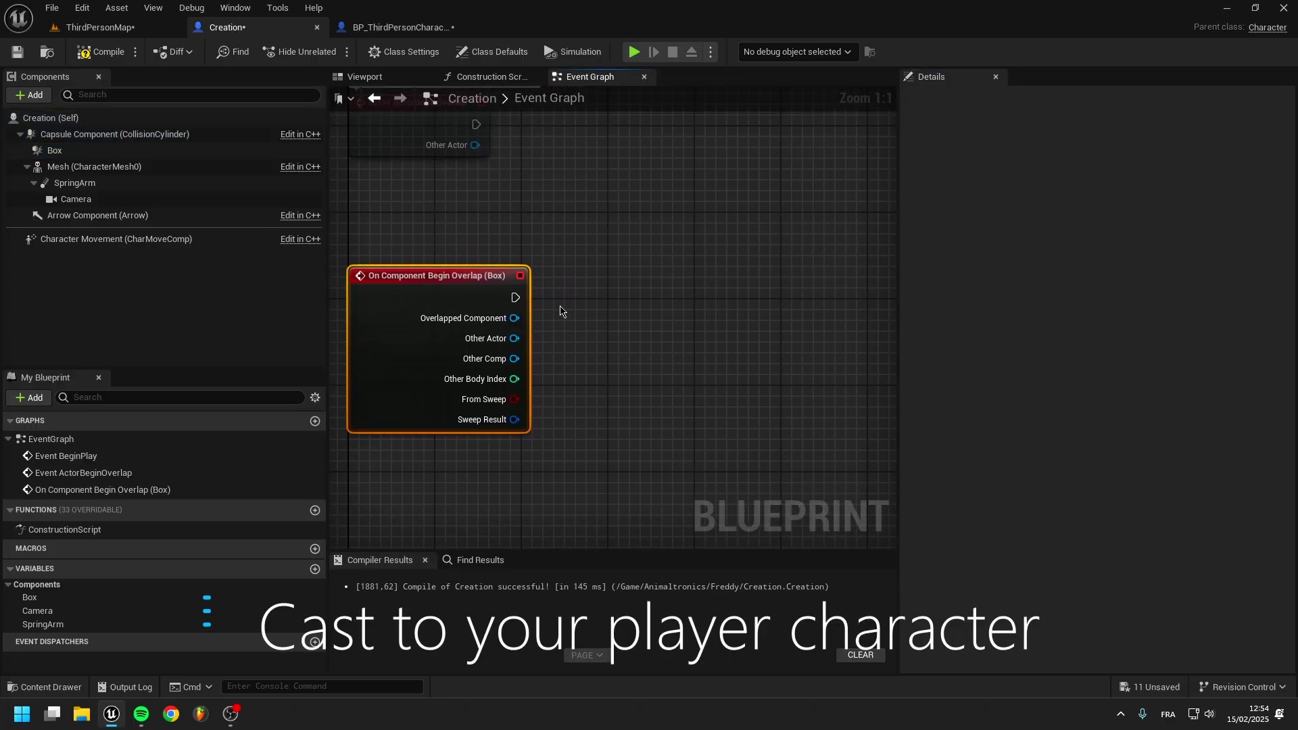
{"action": "left_click_drag", "start_coordinate": [510, 341], "coordinate": [582, 305]}
{"action": "type", "text": "cast t"}
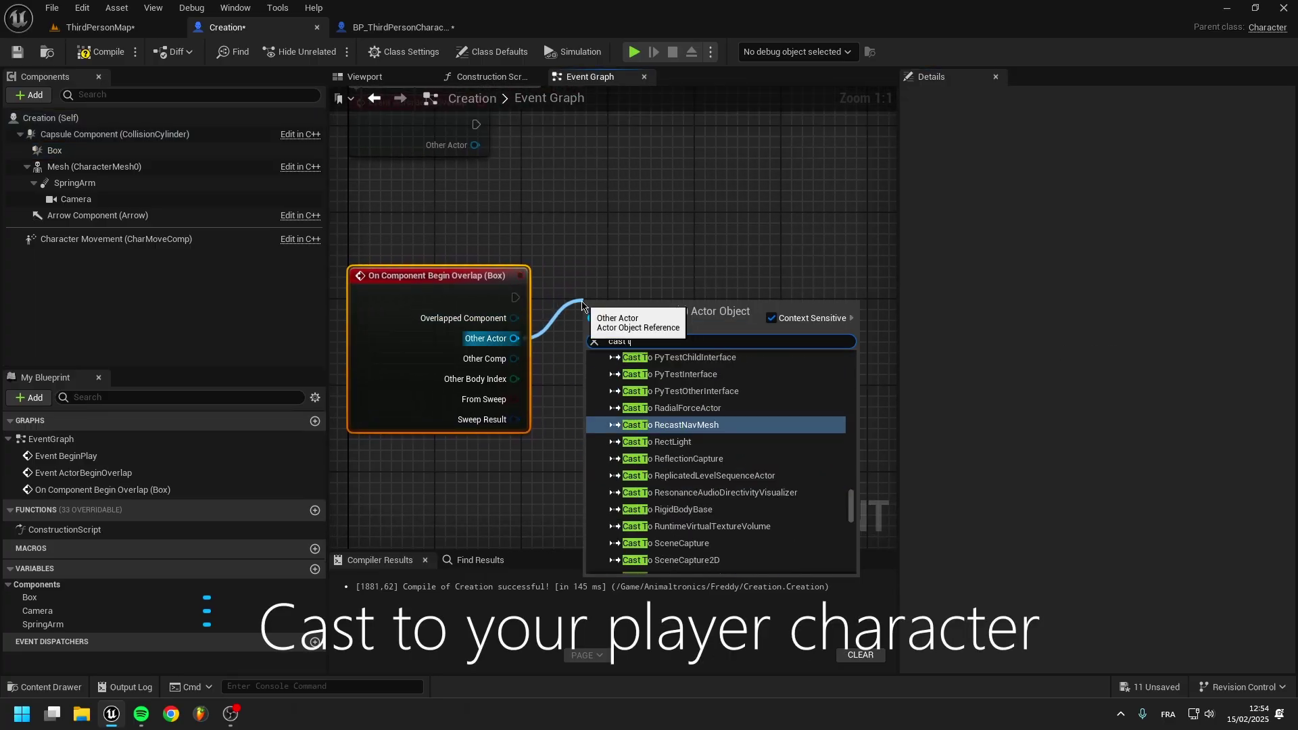
{"action": "type", "text": "o third"}
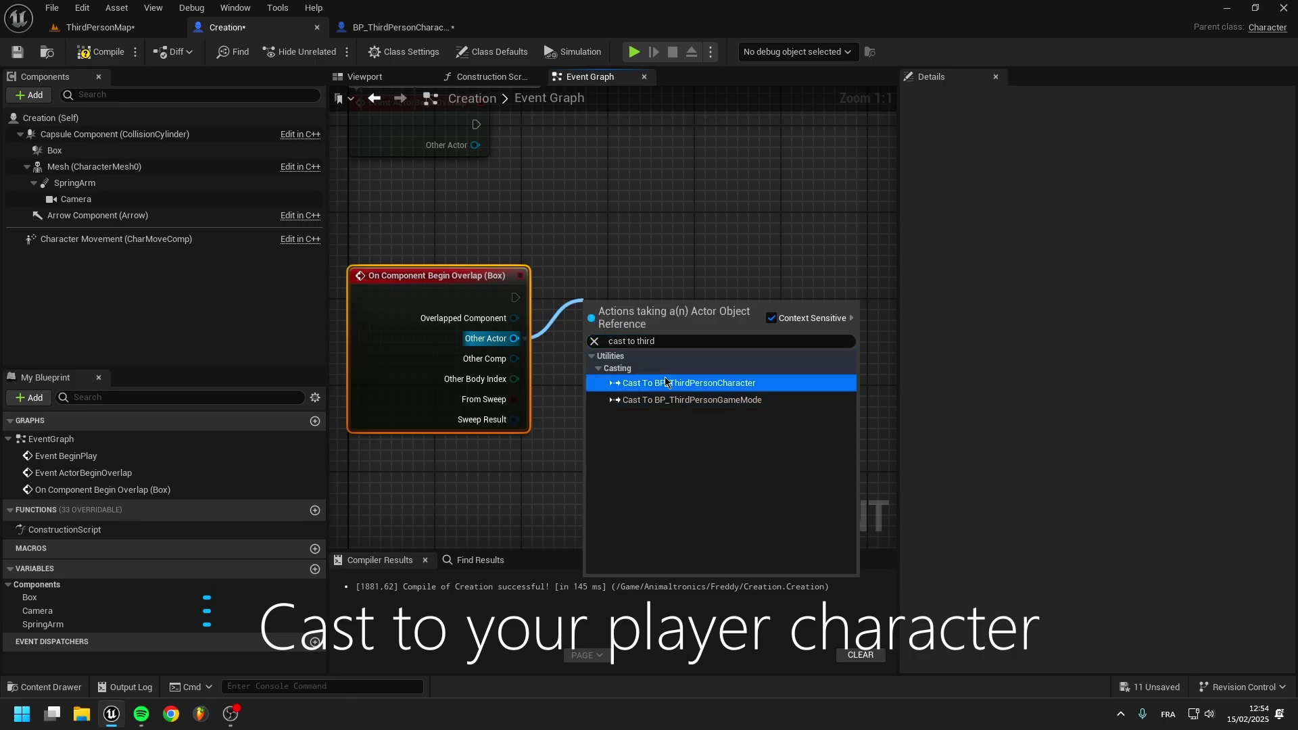
{"action": "left_click", "coordinate": [689, 383]}
{"action": "right_click_drag", "start_coordinate": [717, 313], "coordinate": [581, 300]}
{"action": "left_click", "coordinate": [708, 366]}
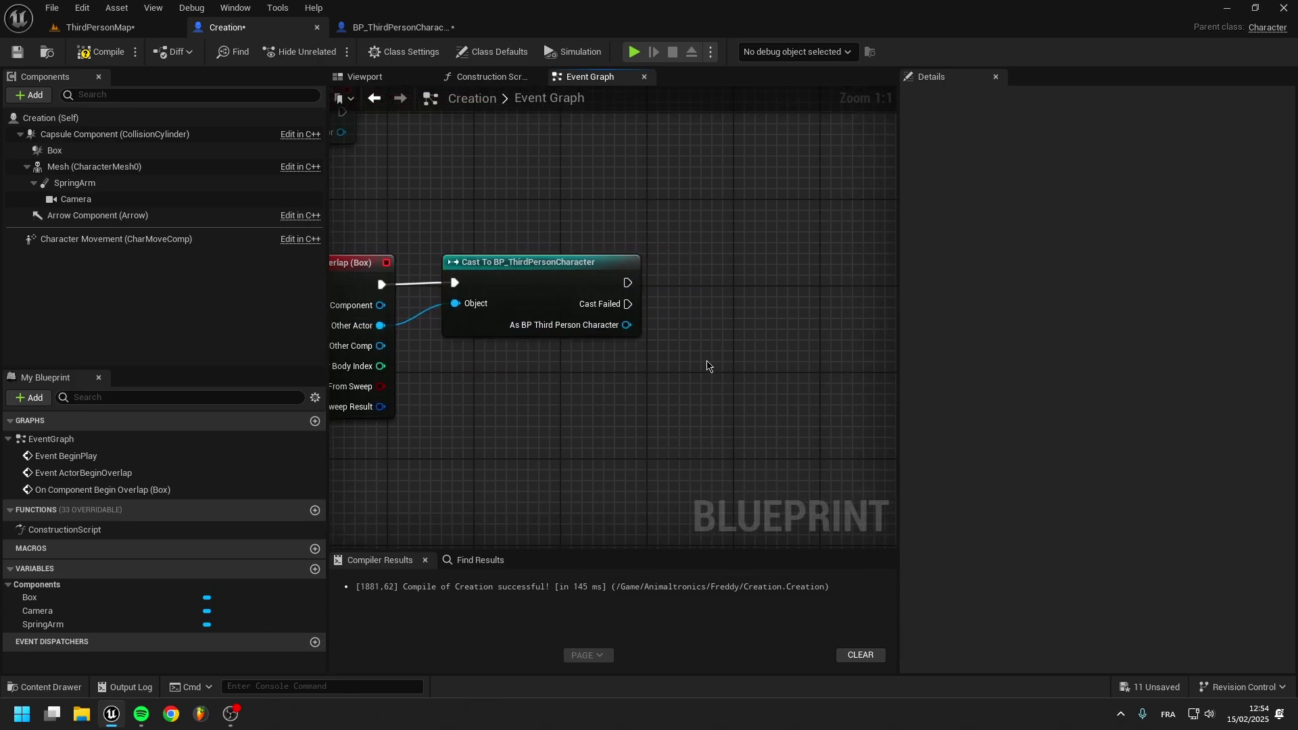
{"action": "right_click_drag", "start_coordinate": [375, 282], "coordinate": [661, 255]}
{"action": "mouse_move", "coordinate": [800, 359]}
{"action": "right_mouse_down"}
{"action": "mouse_move", "coordinate": [704, 338]}
{"action": "mouse_move", "coordinate": [530, 378]}
{"action": "right_mouse_up"}
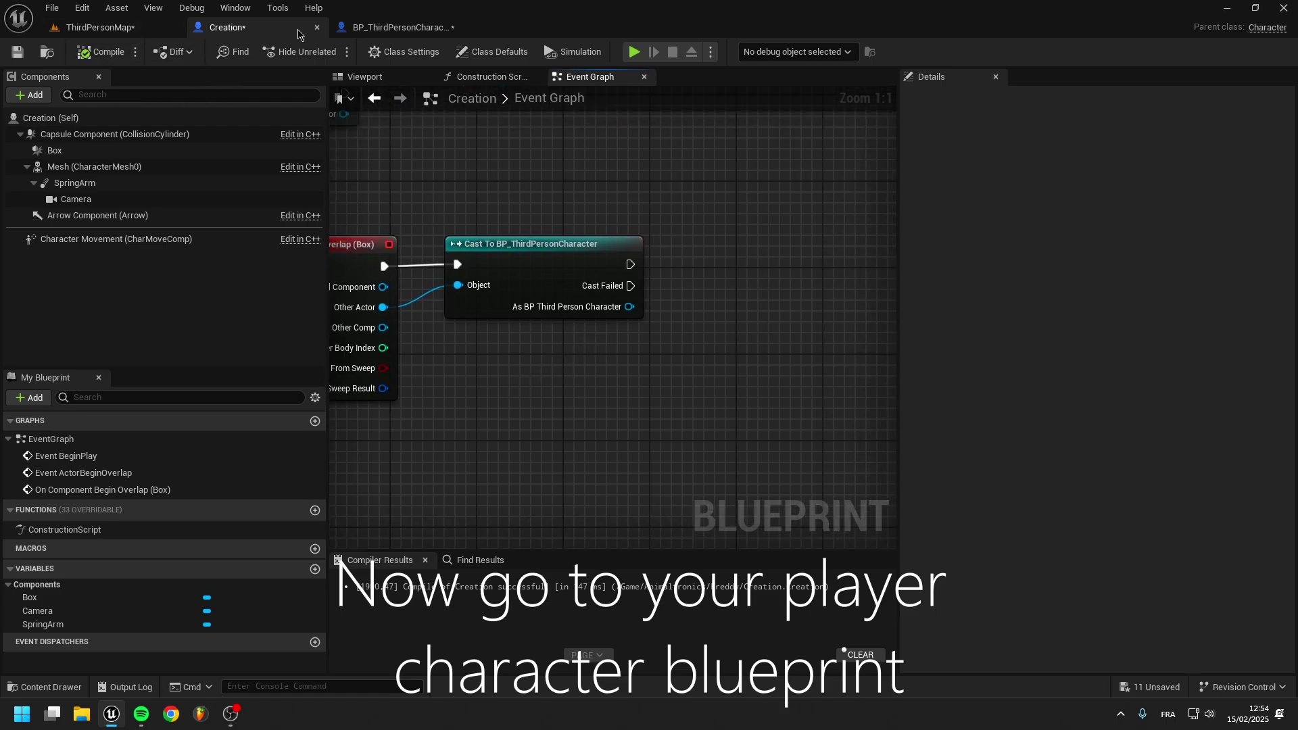
{"action": "left_click", "coordinate": [359, 27]}
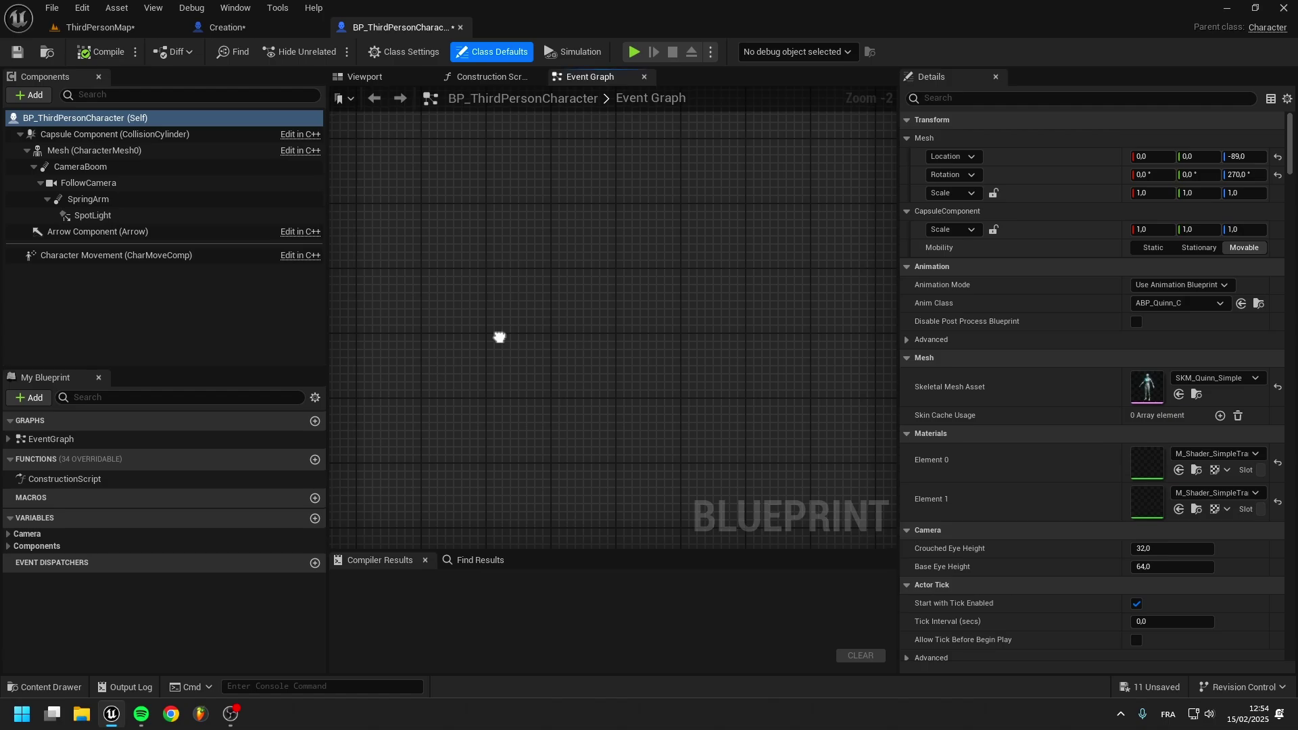
Create a custom event named Jumpscare in BP_ThirdPersonCharacter.
{"action": "right_click", "coordinate": [499, 337]}
{"action": "type", "text": "custom event"}
{"action": "key", "text": "Return"}
{"action": "type", "text": "Jumpscare"}
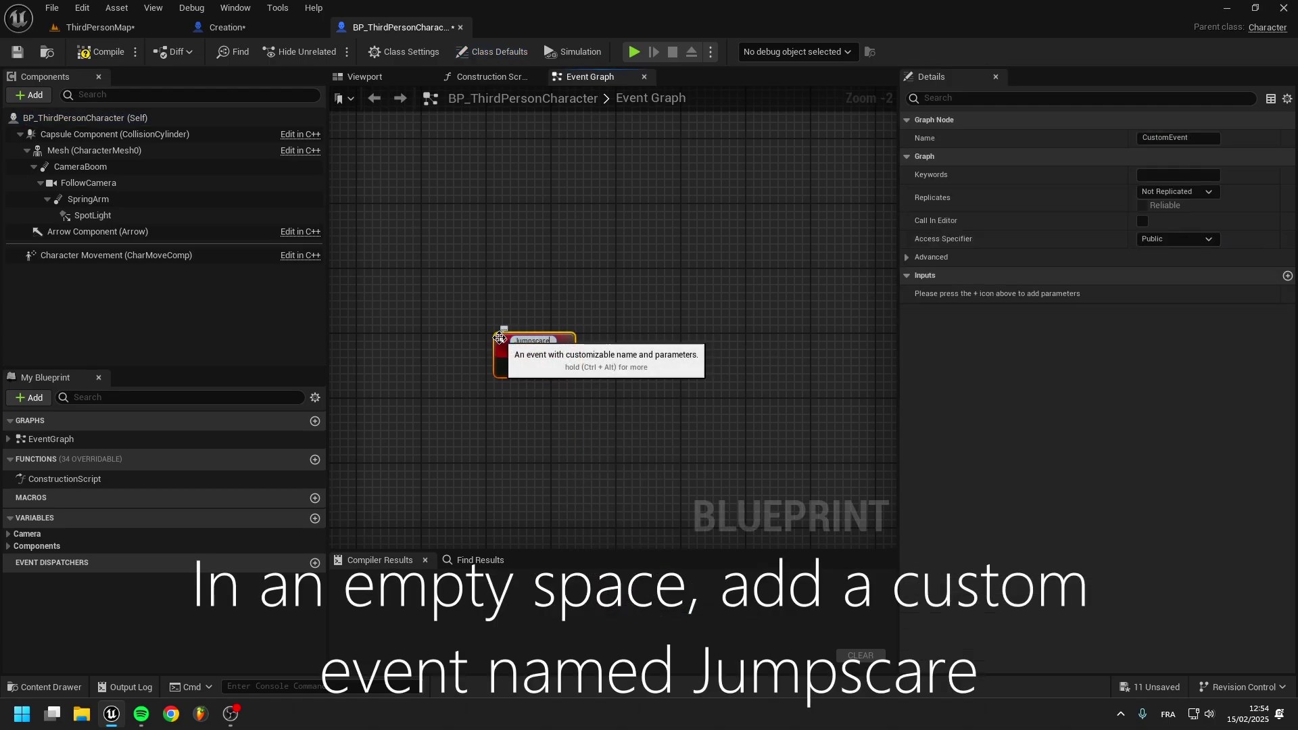
{"action": "key", "text": "Return"}
{"action": "scroll", "coordinate": [687, 406], "scroll_direction": "up", "scroll_amount": 2}
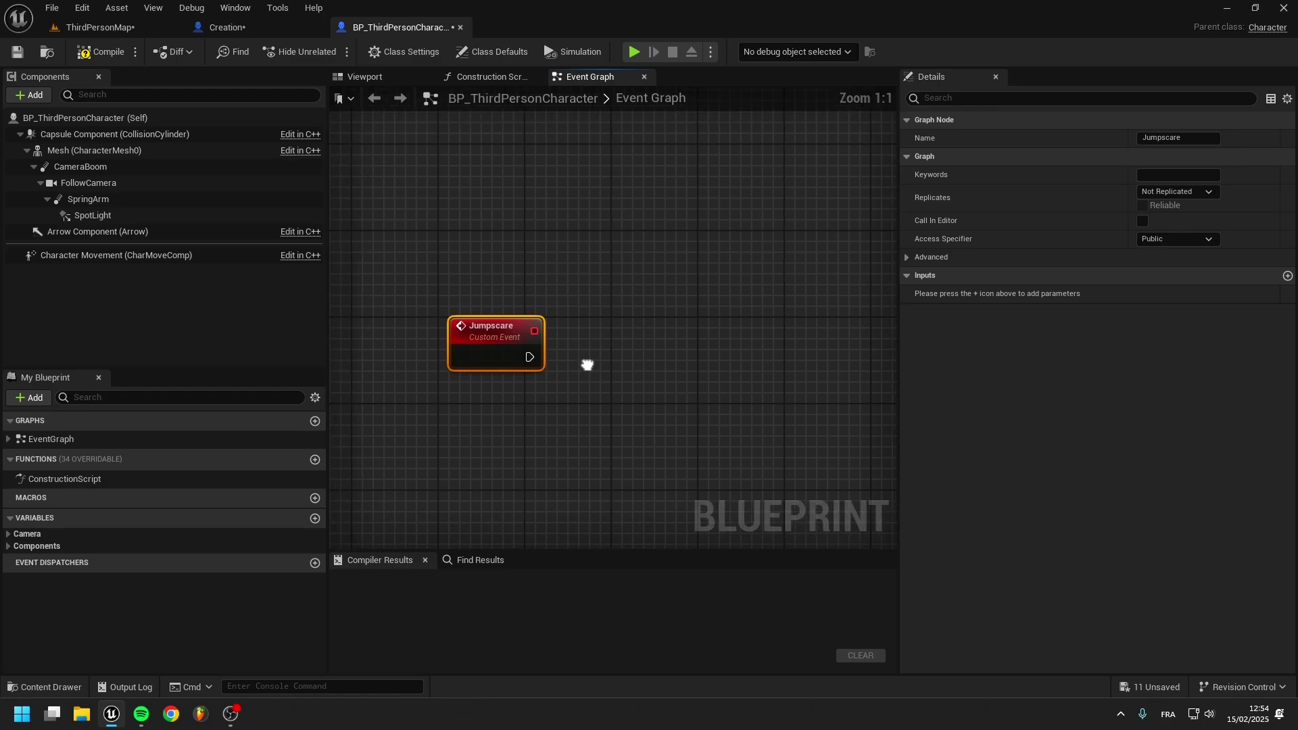
Follow Jumpscare with Get Actor Of Class set to Creation.
{"action": "left_click_drag", "start_coordinate": [576, 364], "coordinate": [605, 363]}
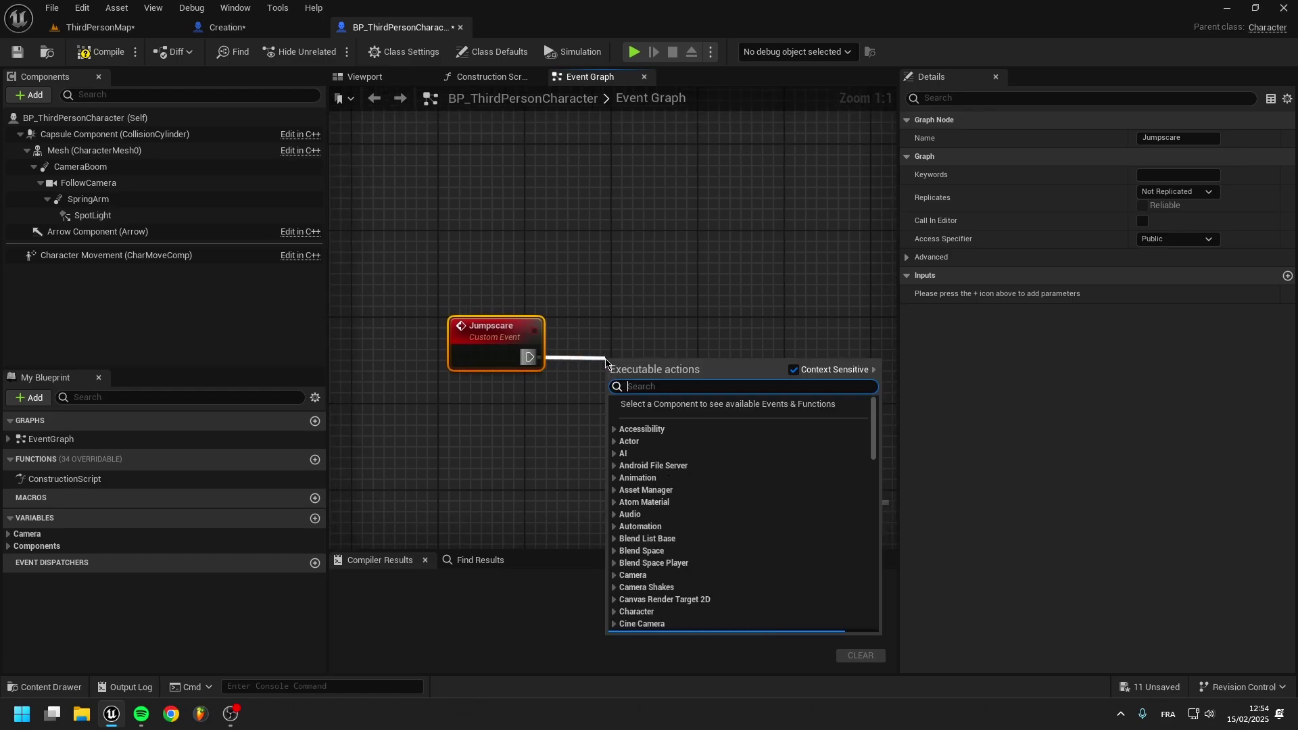
{"action": "type", "text": "get act"}
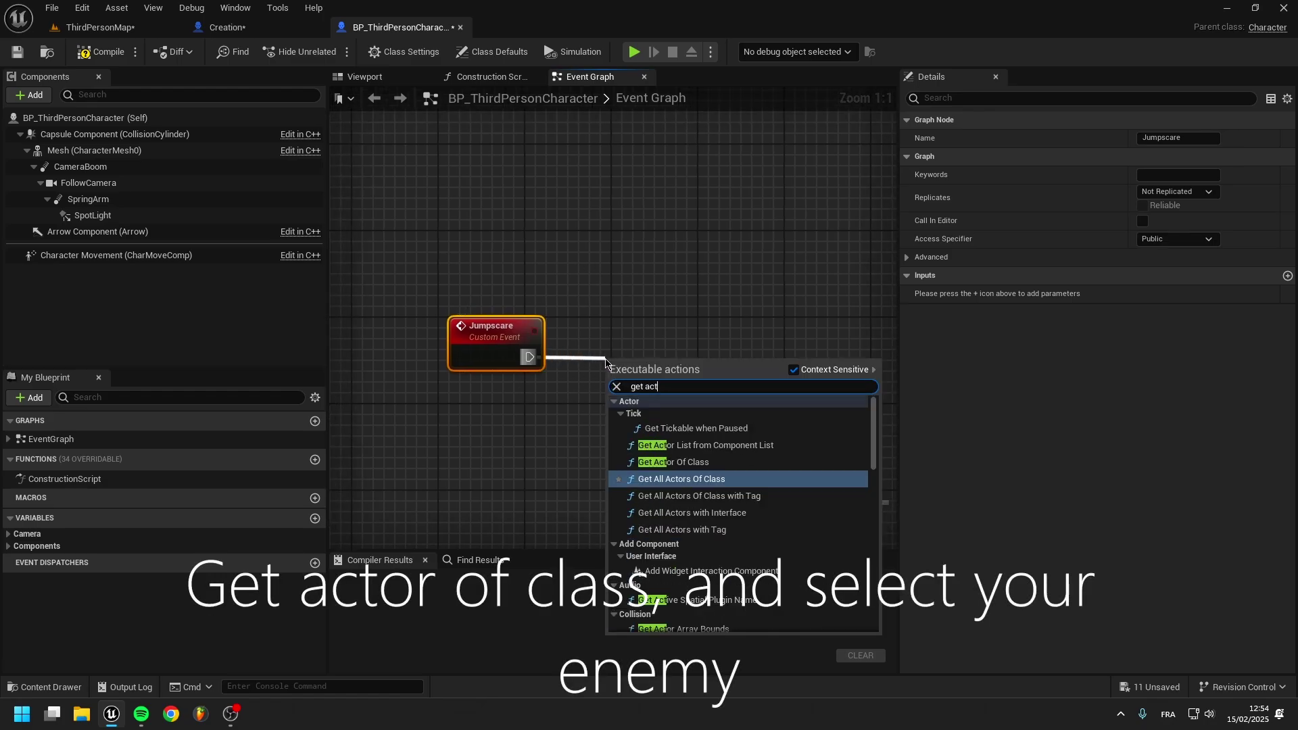
{"action": "key", "text": "Up"}
{"action": "key", "text": "Return"}
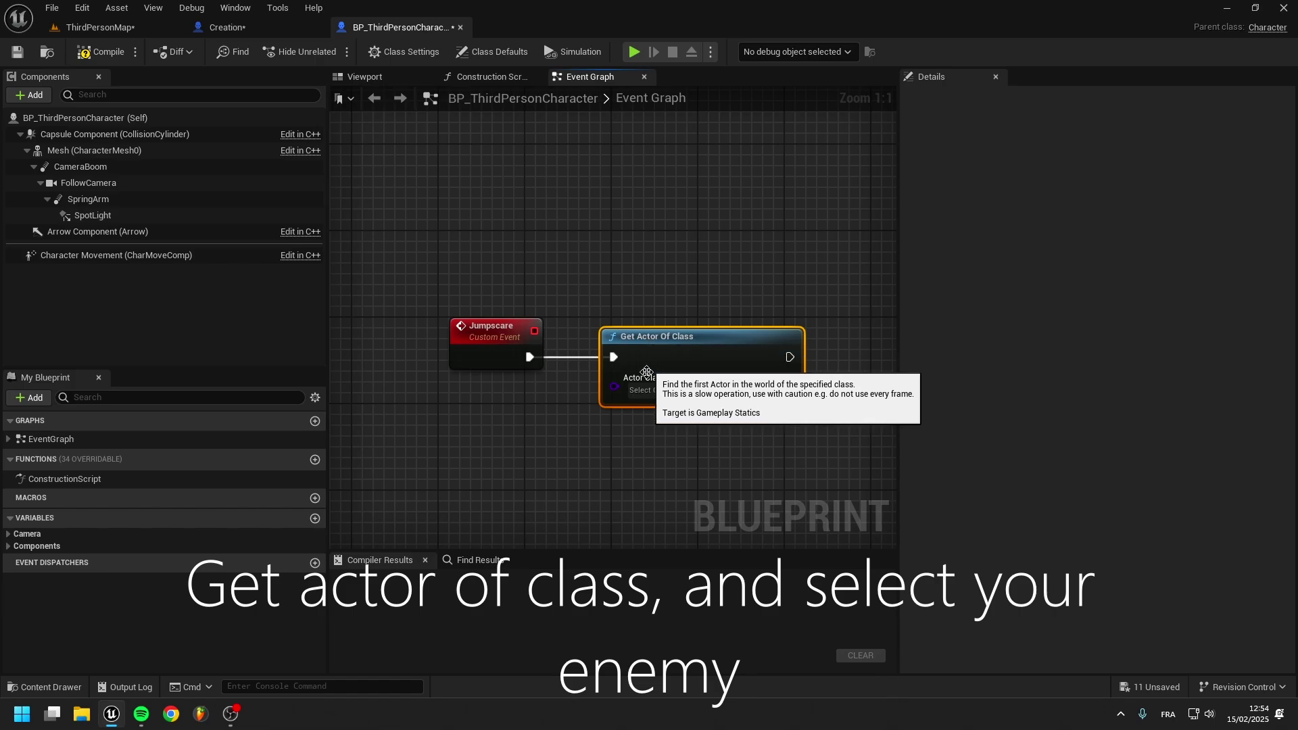
{"action": "left_click", "coordinate": [646, 391]}
{"action": "type", "text": "ea"}
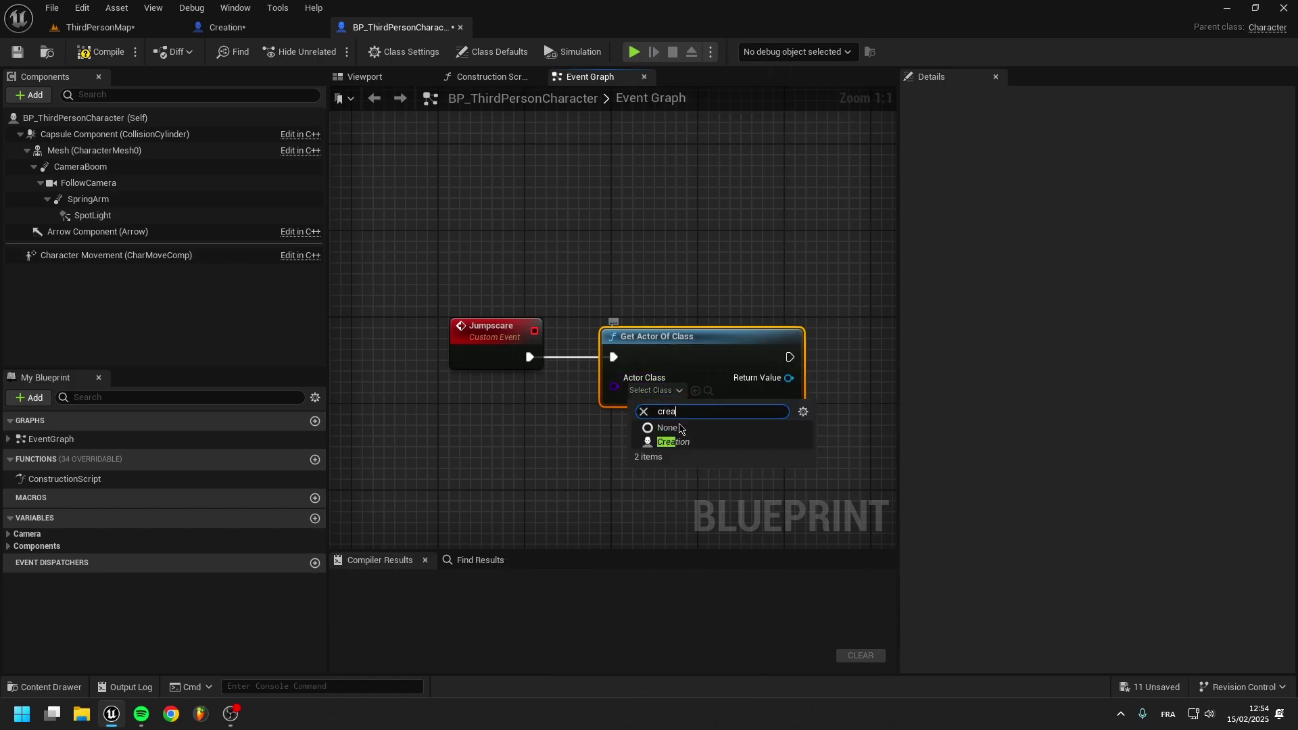
{"action": "left_click", "coordinate": [689, 443]}
{"action": "right_click_drag", "start_coordinate": [692, 440], "coordinate": [506, 432]}
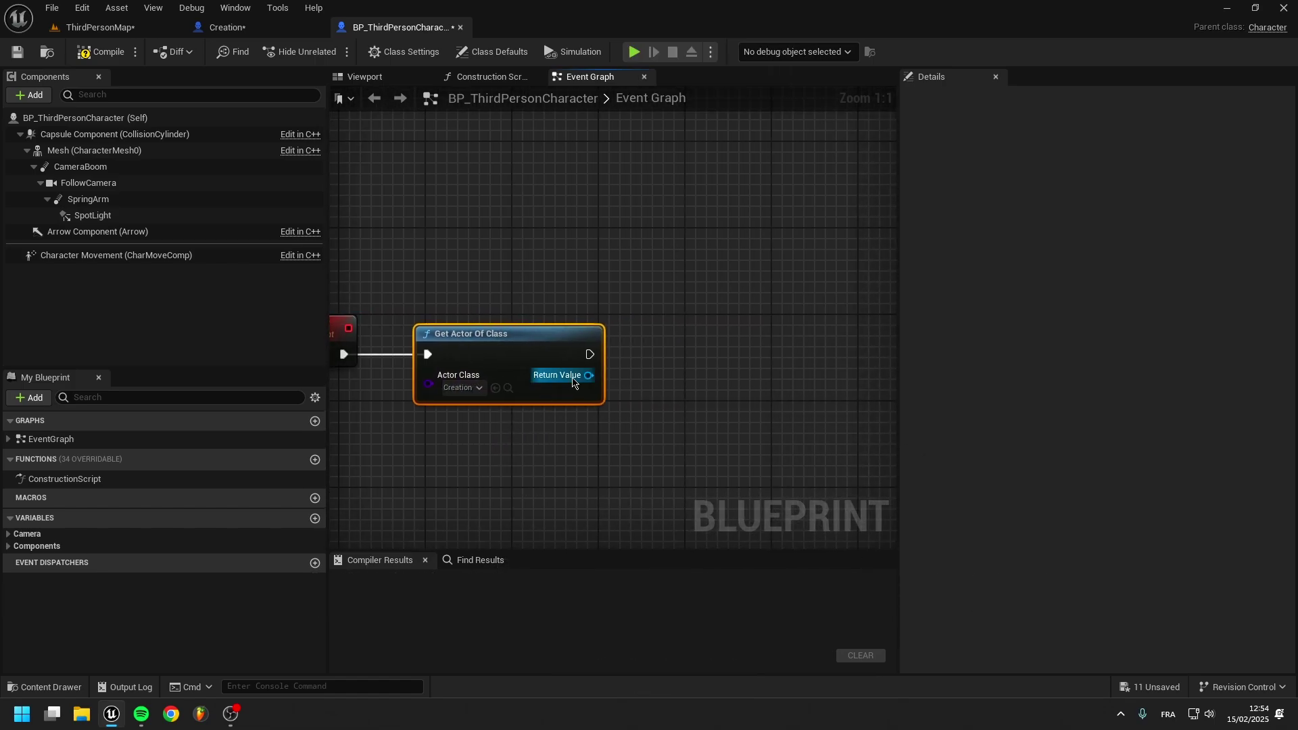
Add Set View Target with Blend using the found Creation actor as the new view target.
{"action": "left_click_drag", "start_coordinate": [645, 381], "coordinate": [646, 381]}
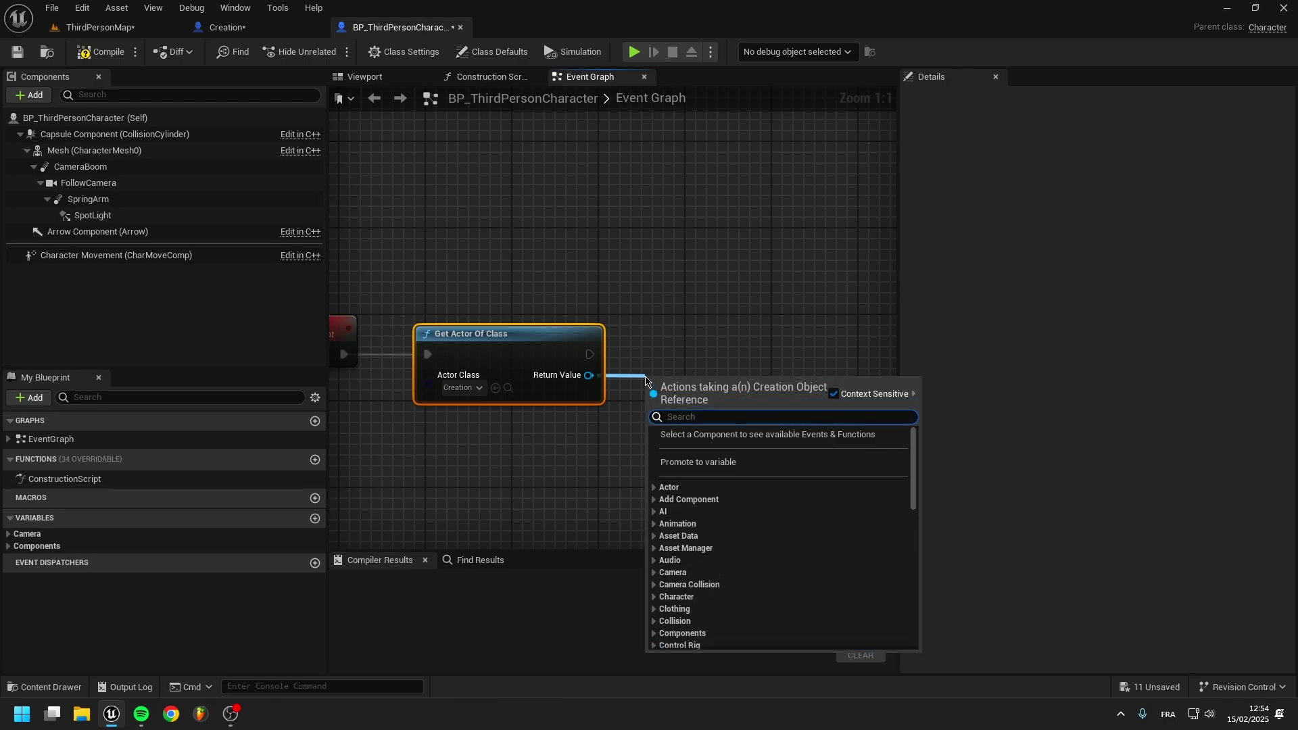
{"action": "left_click", "coordinate": [652, 335]}
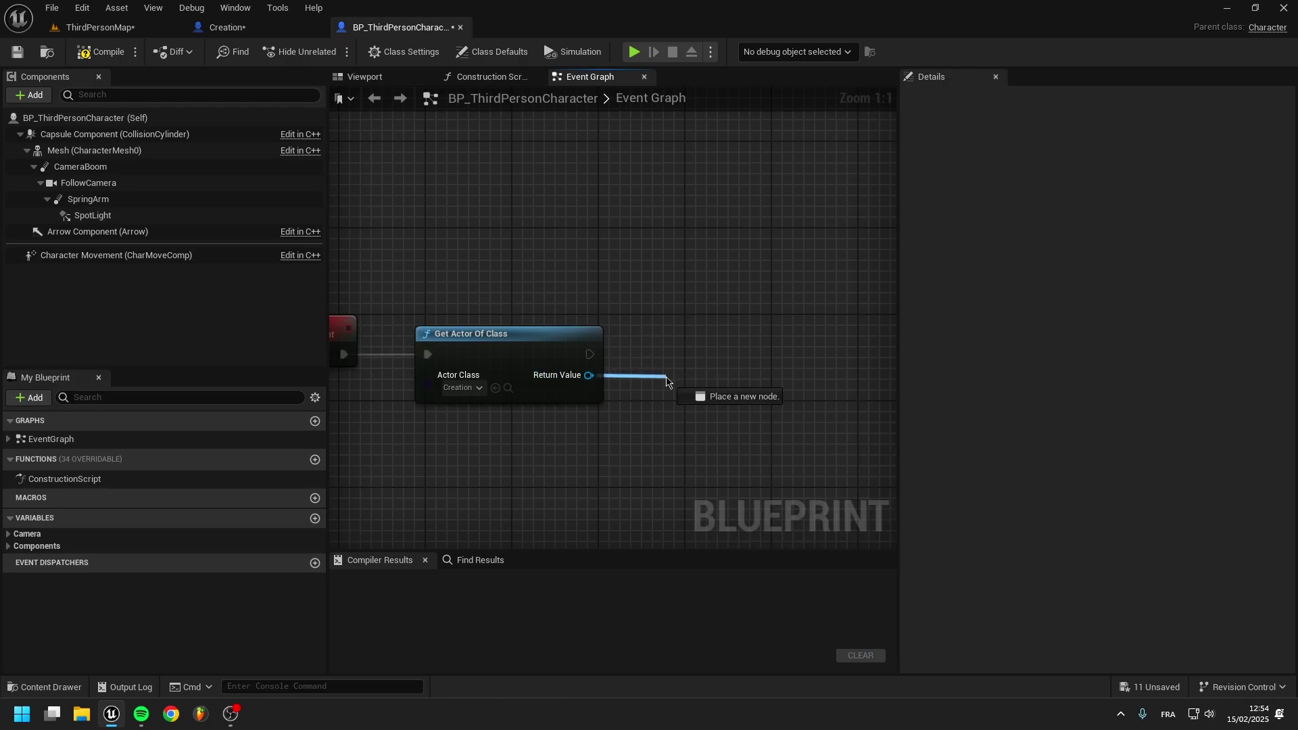
{"action": "left_click_drag", "start_coordinate": [666, 380], "coordinate": [666, 380]}
{"action": "type", "text": "set v"}
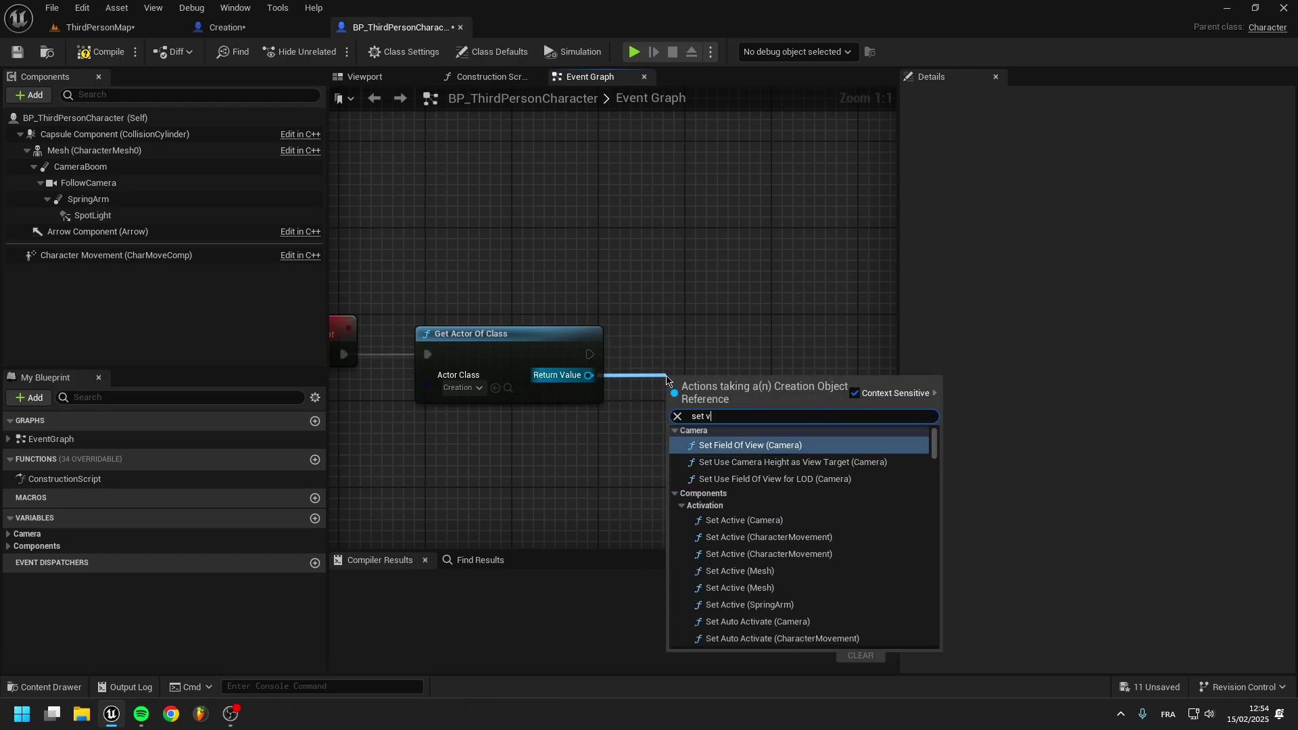
{"action": "type", "text": "iew target"}
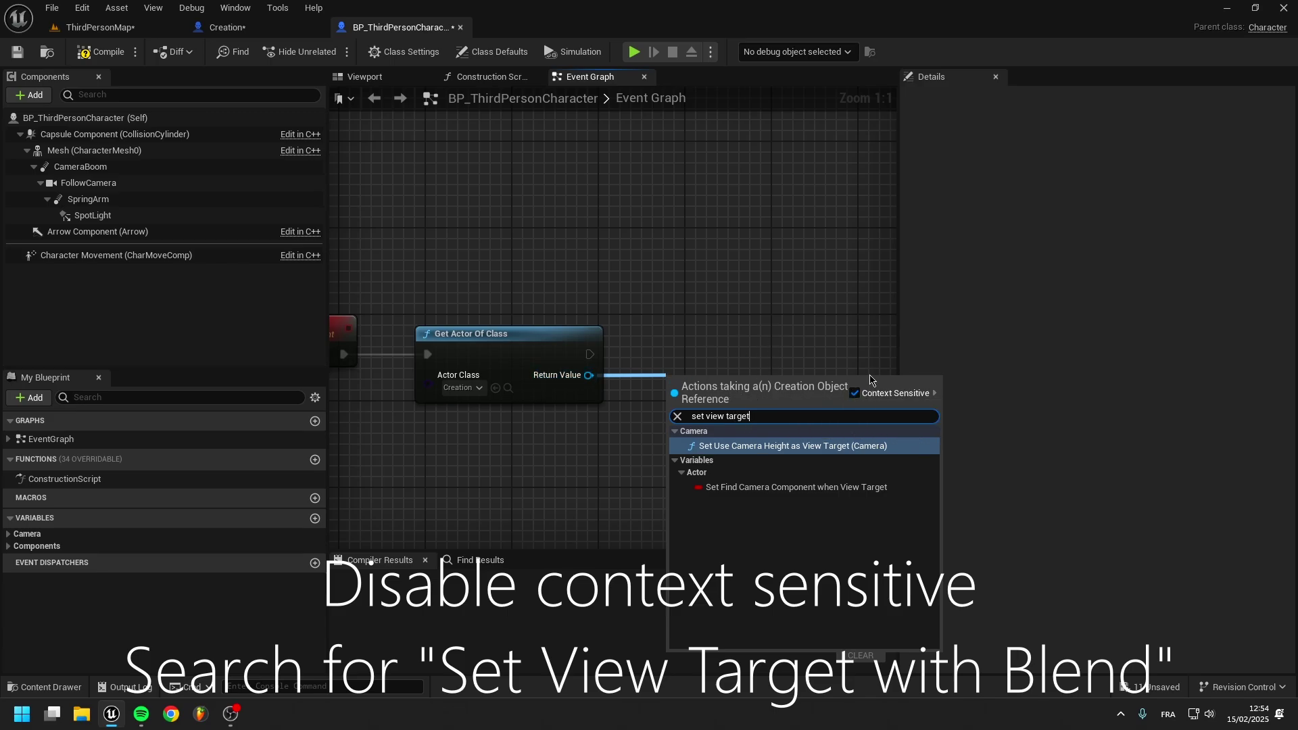
{"action": "left_click", "coordinate": [855, 393]}
{"action": "scroll", "coordinate": [778, 487], "scroll_direction": "down", "scroll_amount": 1}
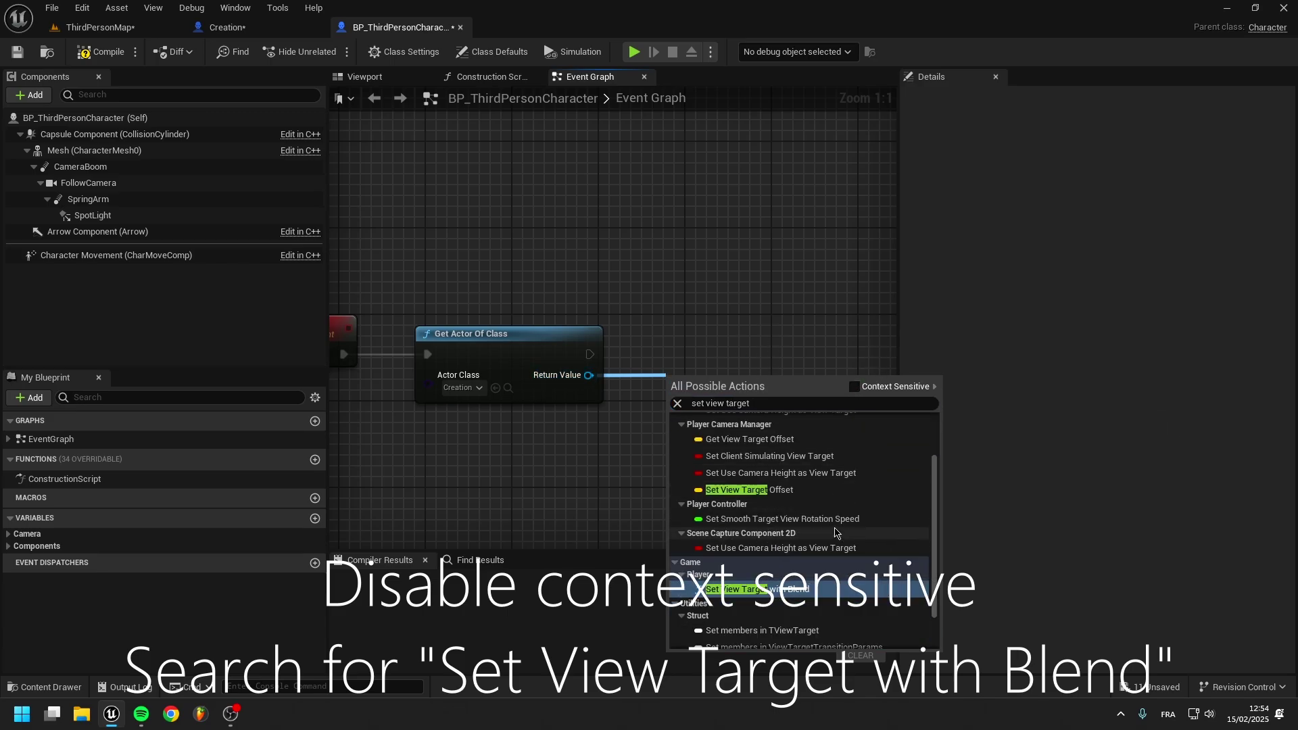
{"action": "scroll", "coordinate": [744, 534], "scroll_direction": "down", "scroll_amount": 1}
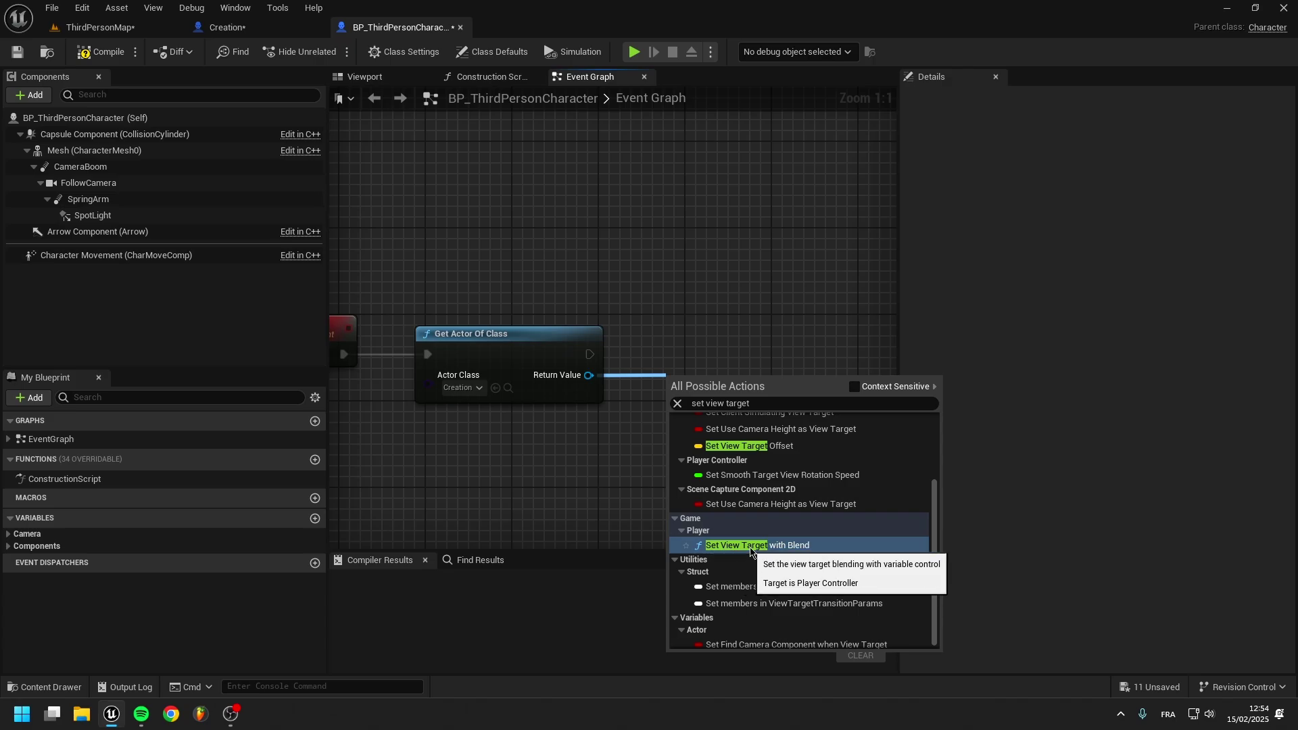
{"action": "left_click", "coordinate": [751, 545]}
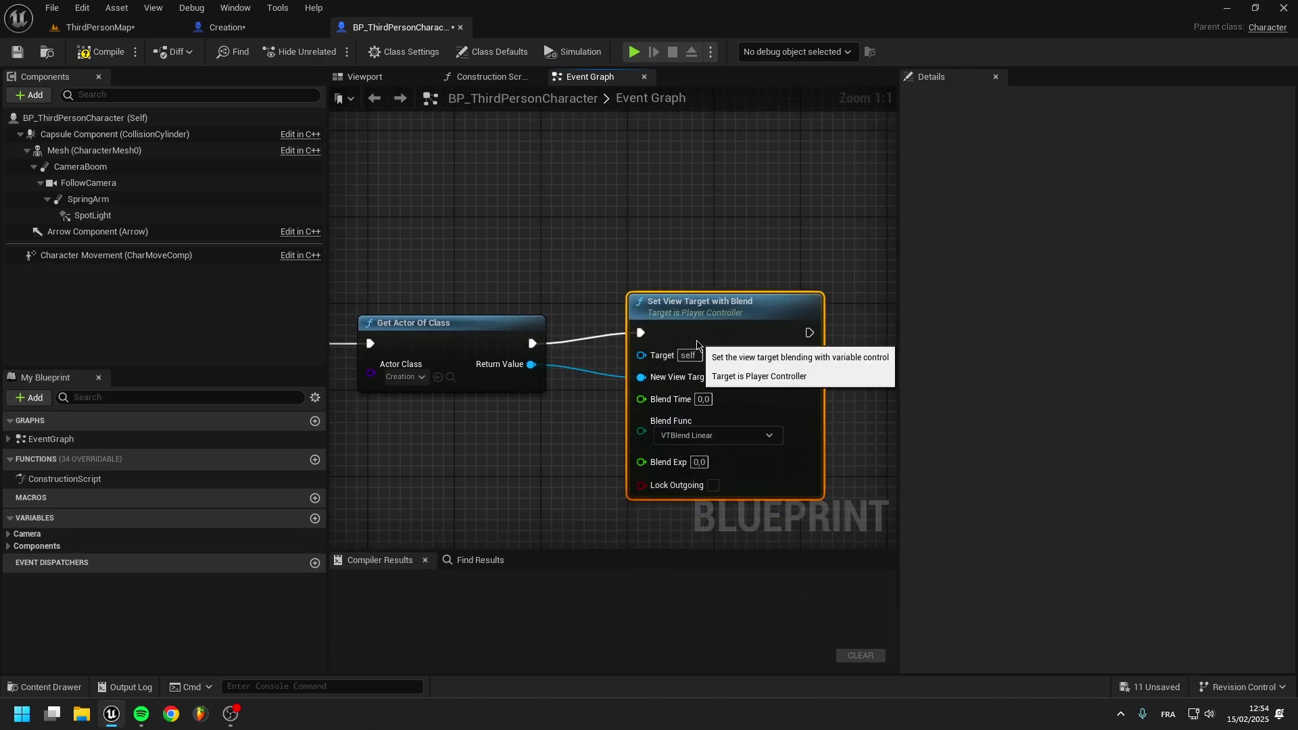
Wire Get Player Controller into the view target's Target input and compile.
{"action": "mouse_move", "coordinate": [641, 366]}
{"action": "left_mouse_down"}
{"action": "mouse_move", "coordinate": [551, 435]}
{"action": "mouse_move", "coordinate": [568, 452]}
{"action": "left_mouse_up"}
{"action": "key", "text": "Escape"}
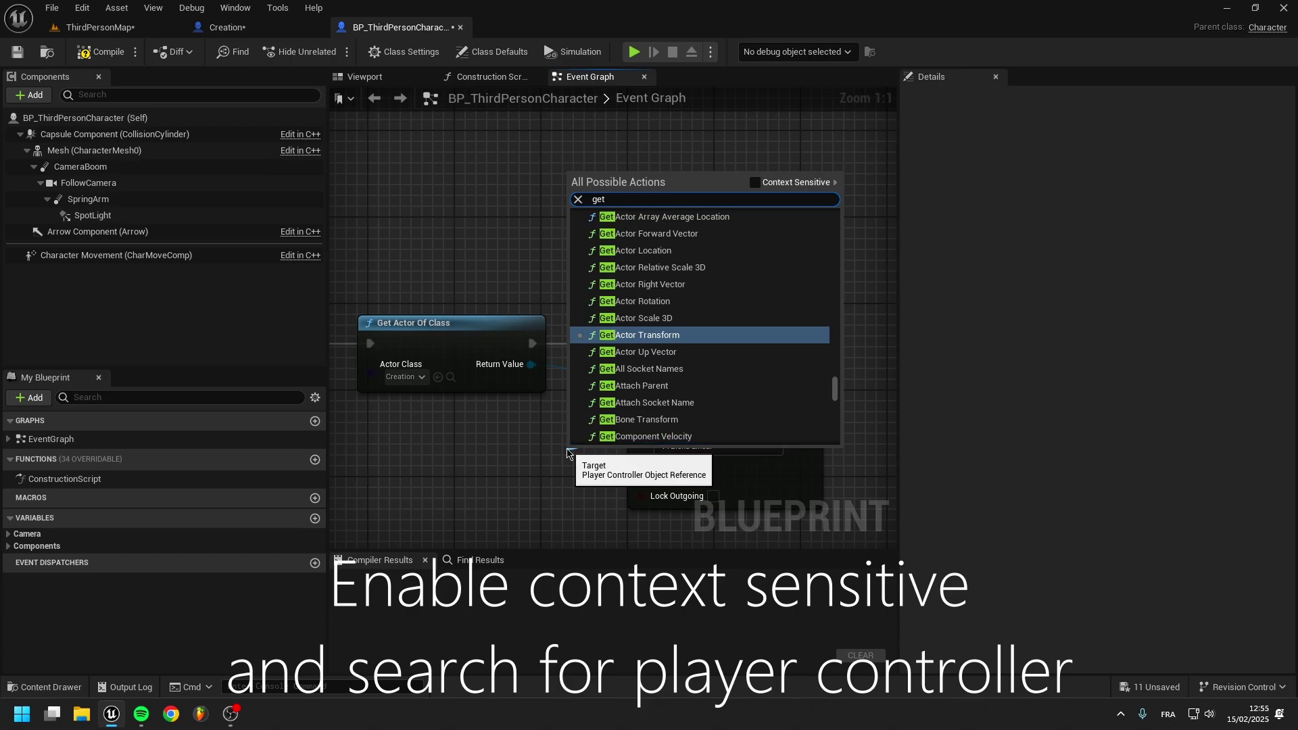
{"action": "left_click", "coordinate": [756, 181]}
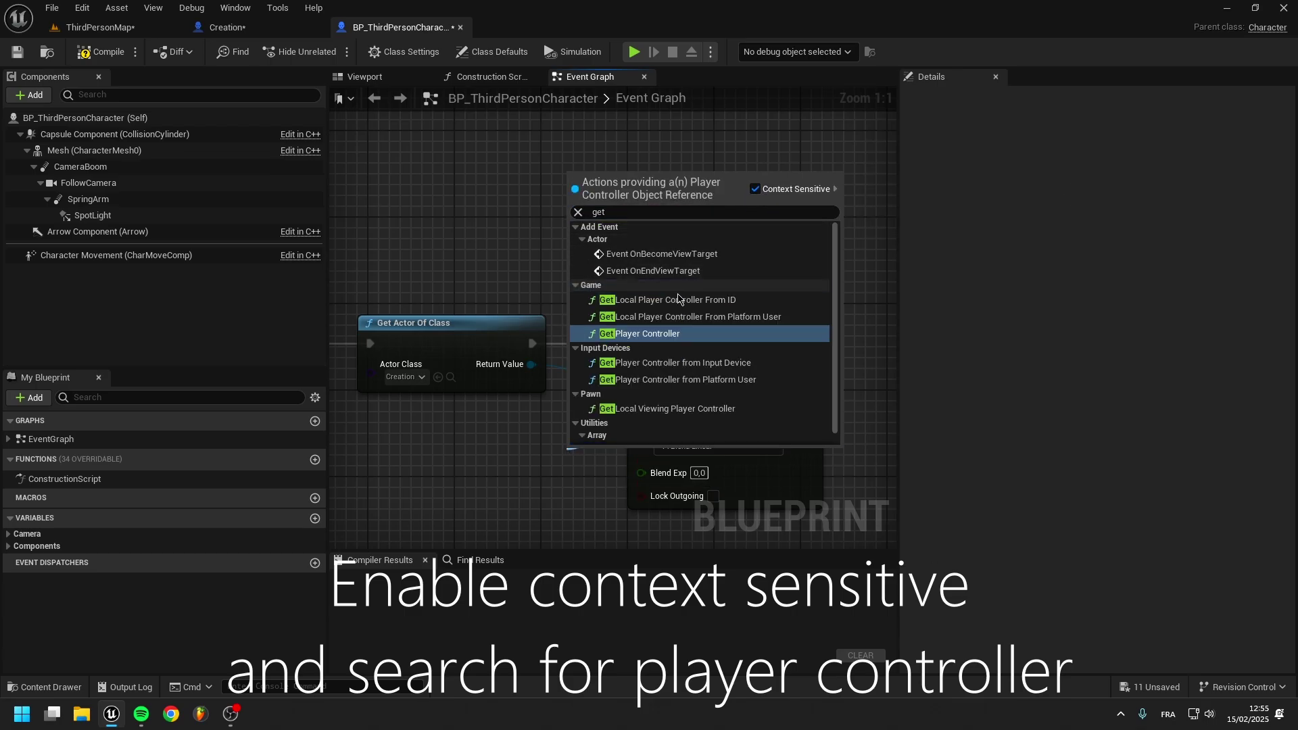
{"action": "left_click", "coordinate": [640, 333]}
{"action": "left_click_drag", "start_coordinate": [583, 449], "coordinate": [430, 443]}
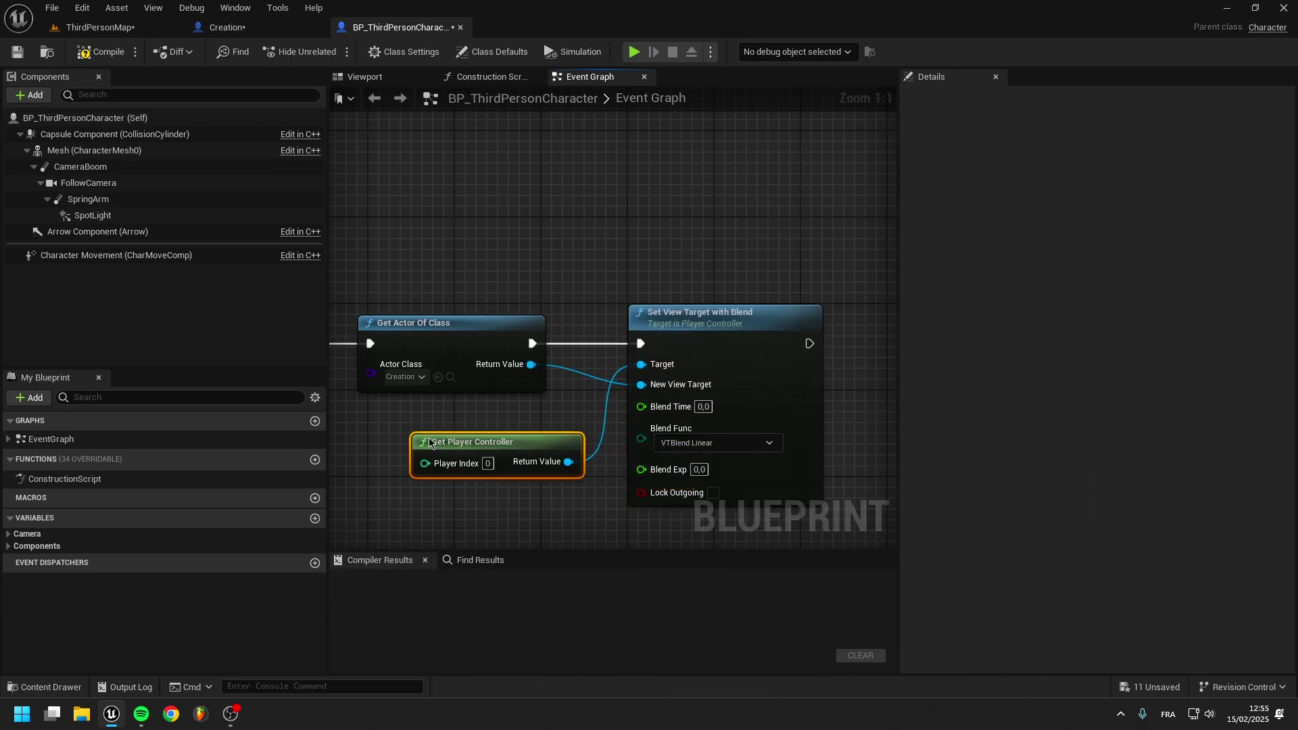
{"action": "right_click_drag", "start_coordinate": [430, 443], "coordinate": [701, 431]}
{"action": "left_click", "coordinate": [101, 52]}
Call Jumpscare from the successful BP_ThirdPersonCharacter cast, then play the level to test it.
{"action": "left_click", "coordinate": [226, 27]}
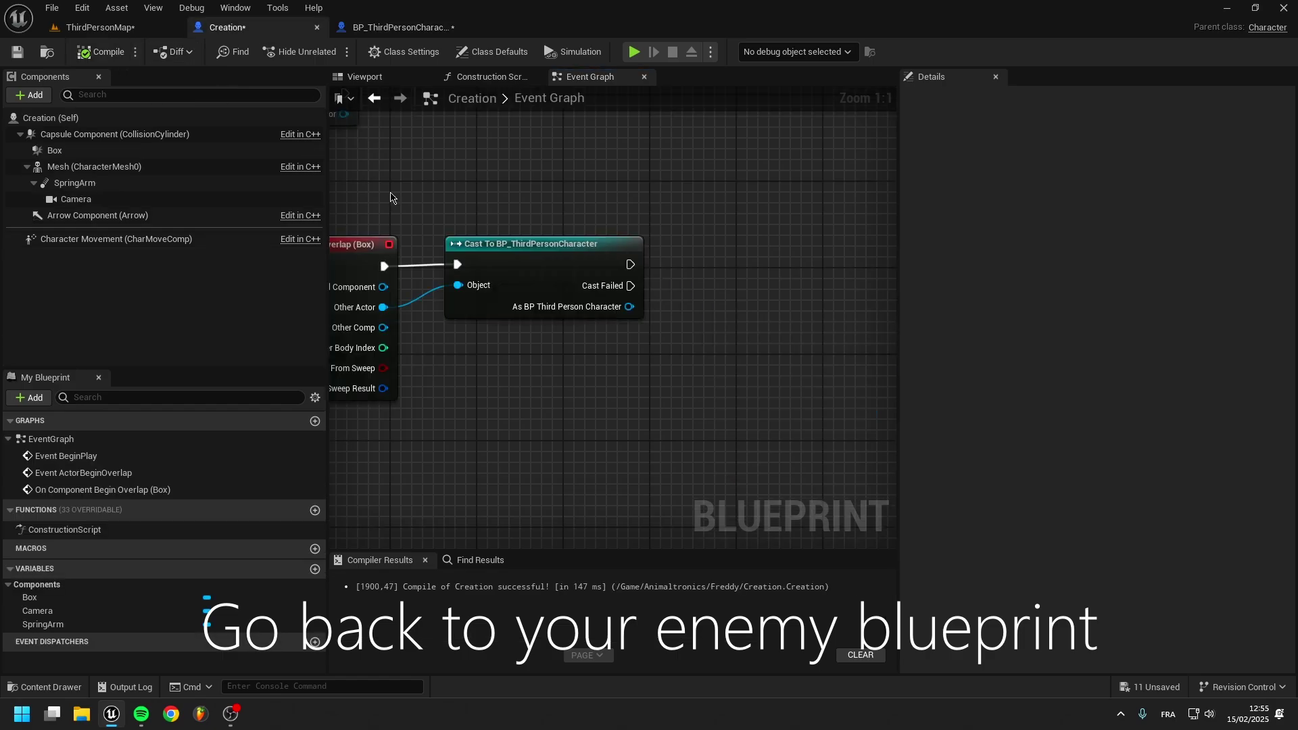
{"action": "left_click_drag", "start_coordinate": [620, 313], "coordinate": [756, 309]}
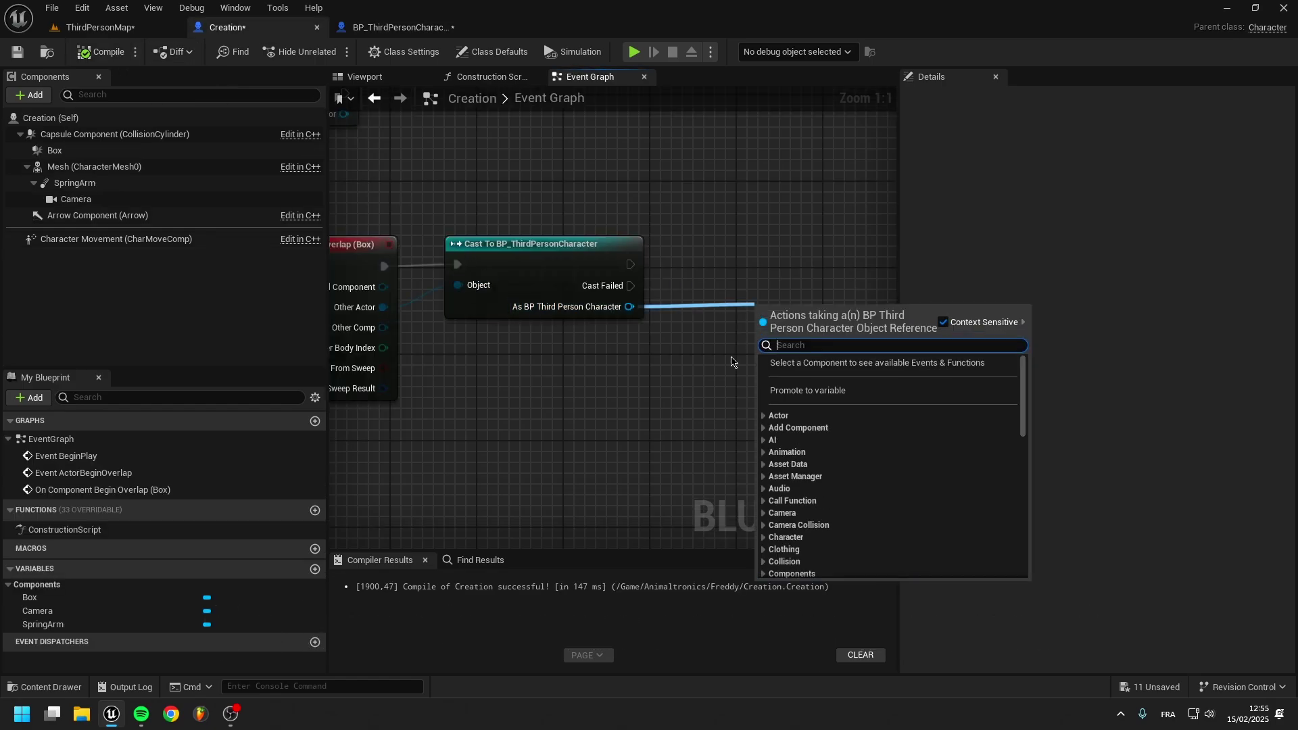
{"action": "type", "text": "jum"}
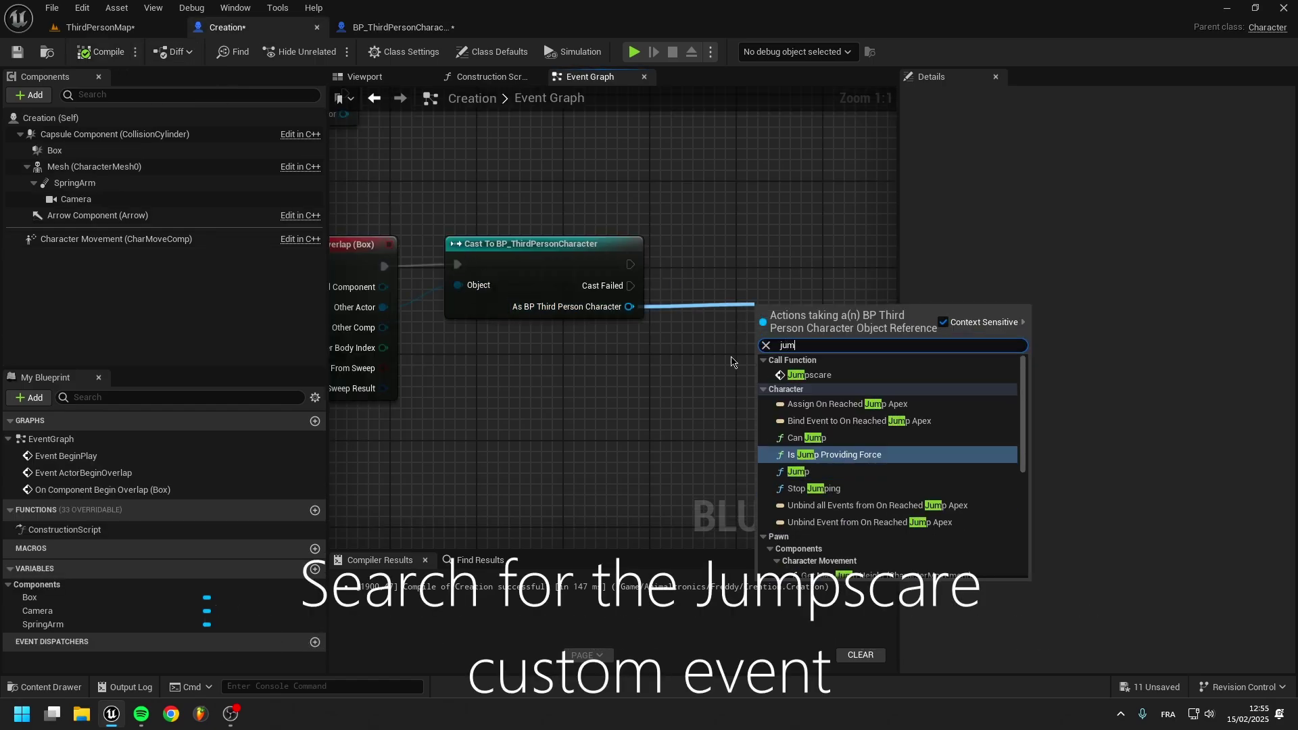
{"action": "left_click", "coordinate": [818, 375]}
{"action": "left_click_drag", "start_coordinate": [784, 301], "coordinate": [775, 234]}
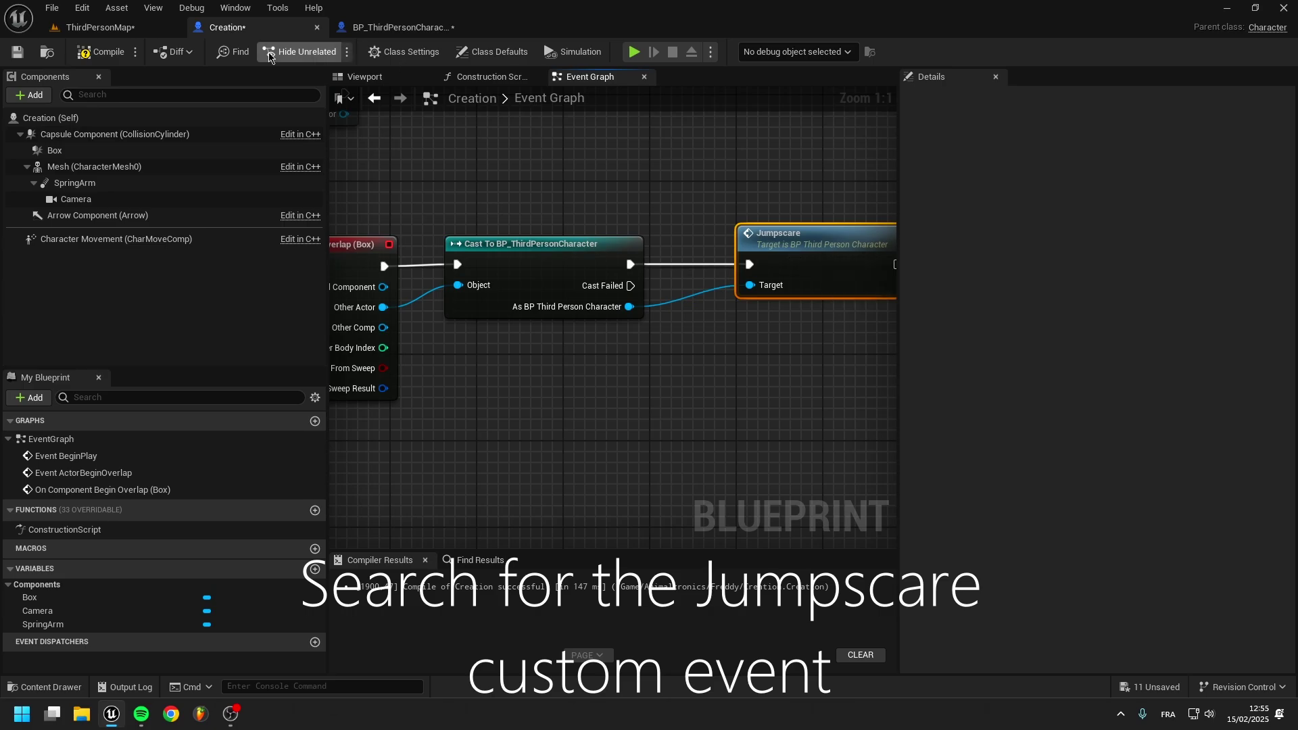
{"action": "left_click", "coordinate": [113, 31]}
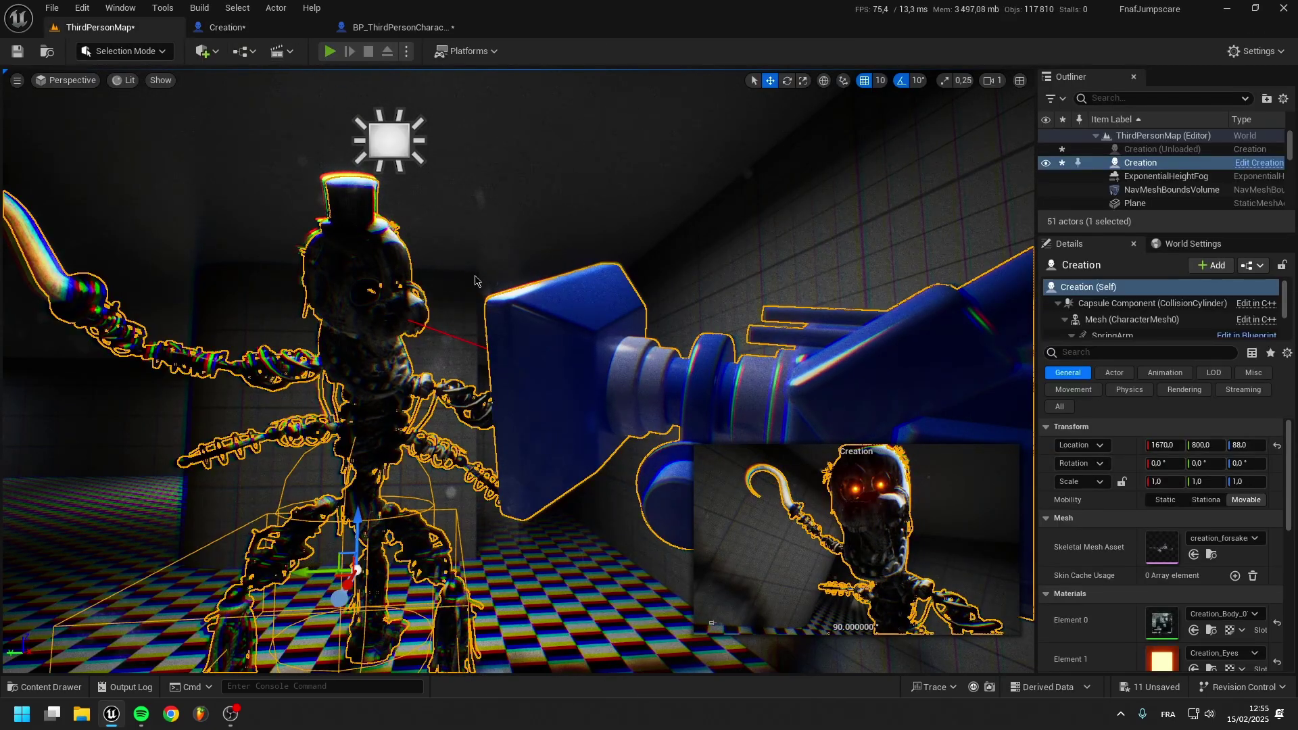
{"action": "key", "text": "alt+p"}
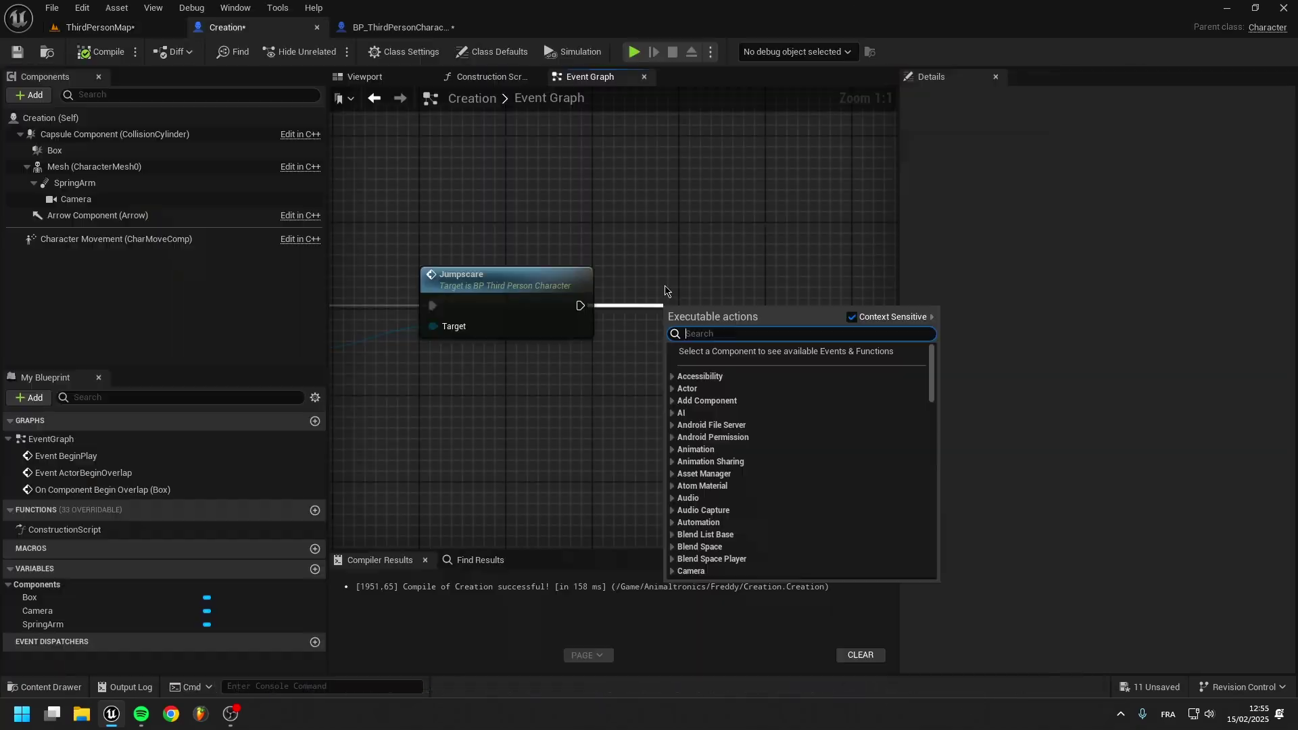
Add a Play Animation node on the Mesh after Jumpscare, playing Creation--Slashed.
{"action": "type", "text": "pla"}
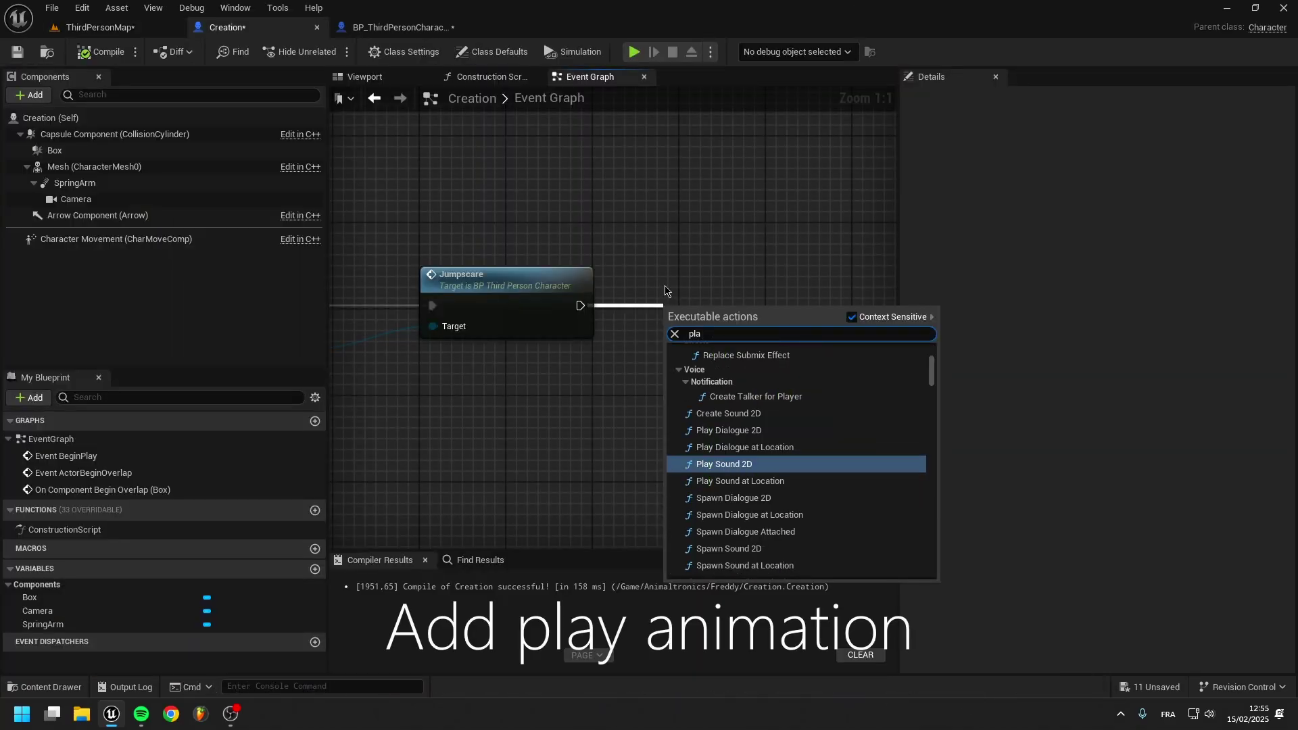
{"action": "type", "text": "y ani"}
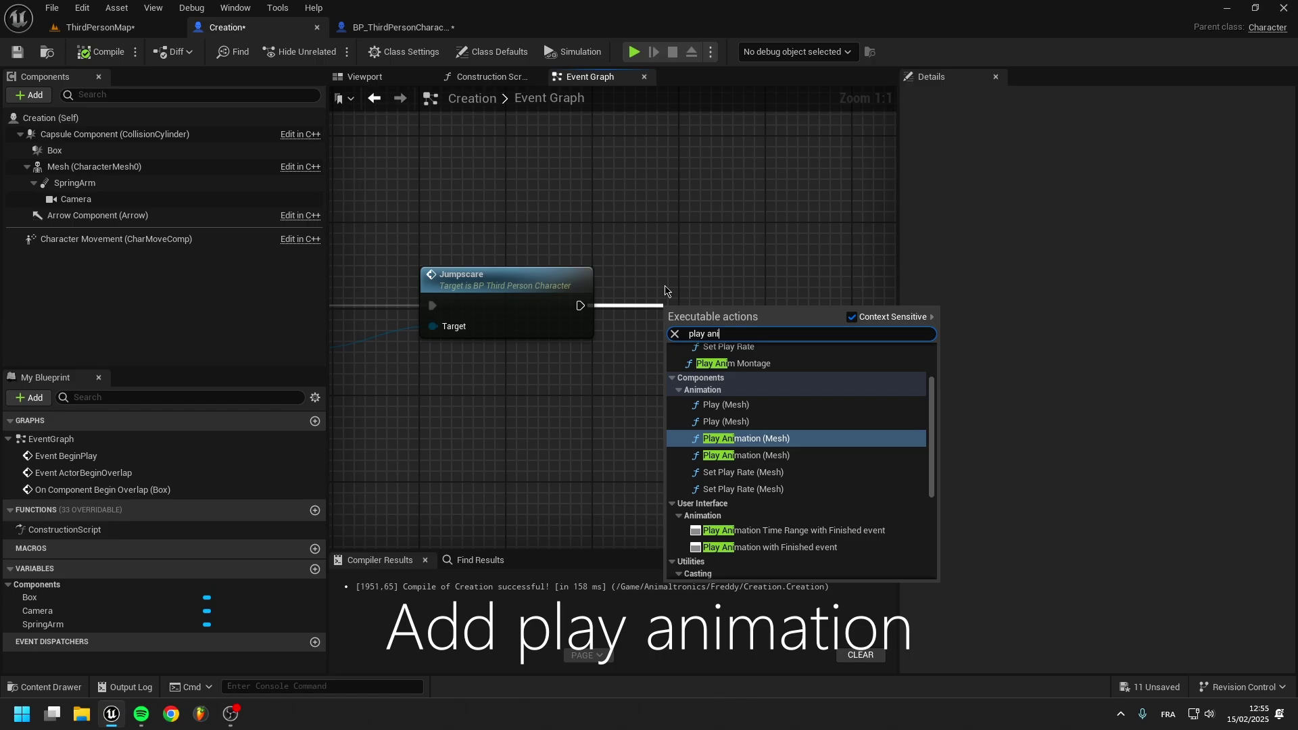
{"action": "left_click", "coordinate": [746, 439]}
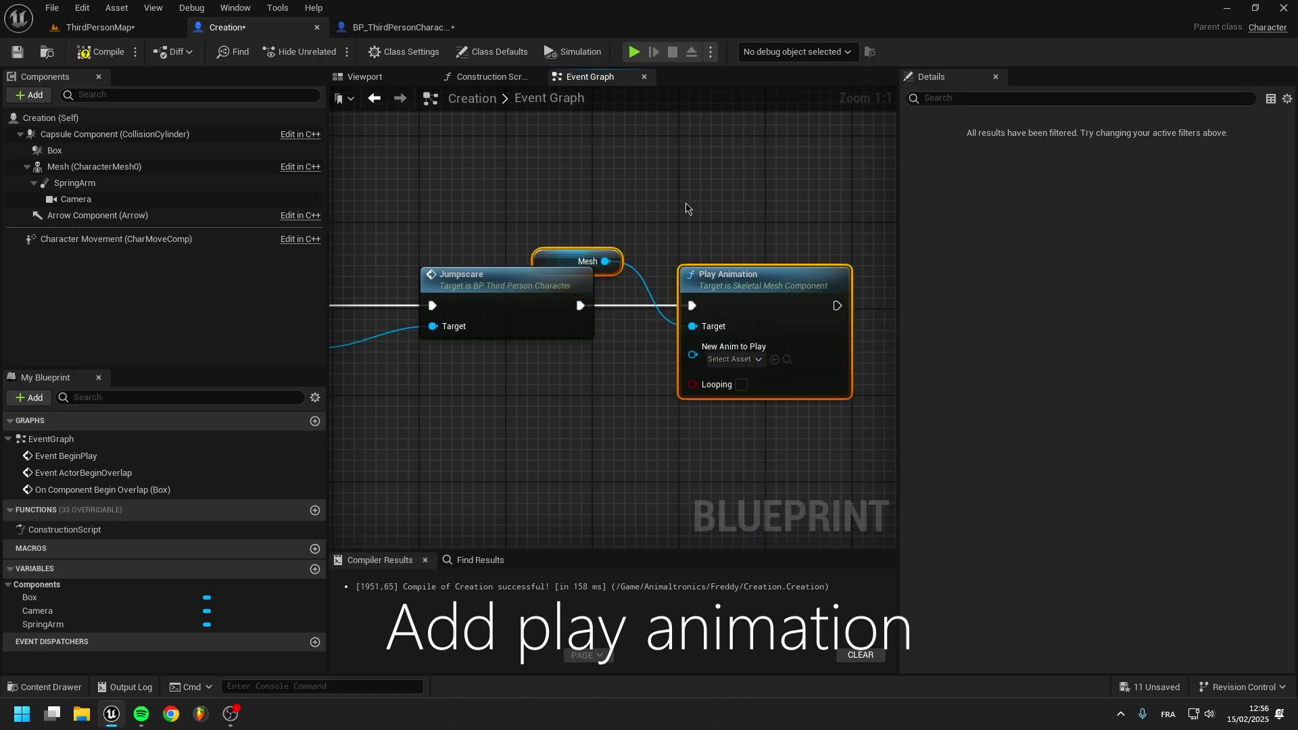
{"action": "left_click", "coordinate": [738, 365]}
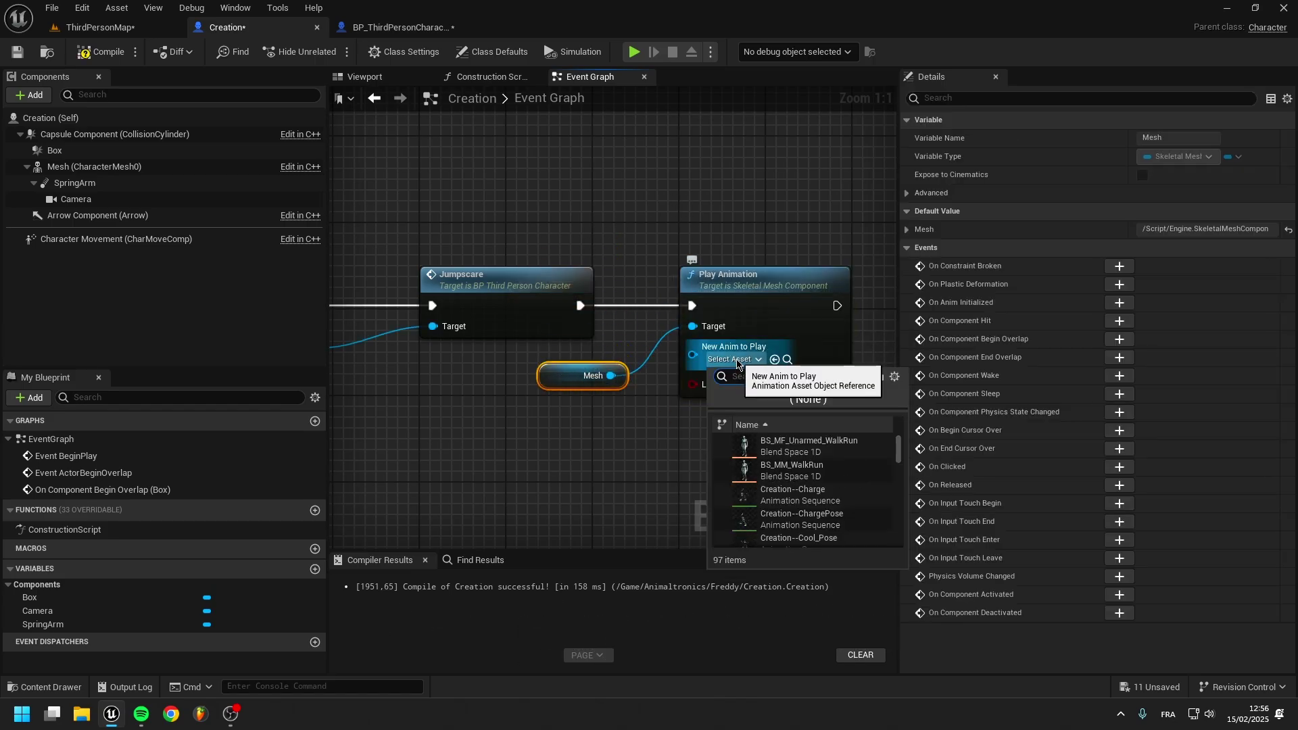
{"action": "type", "text": "jump"}
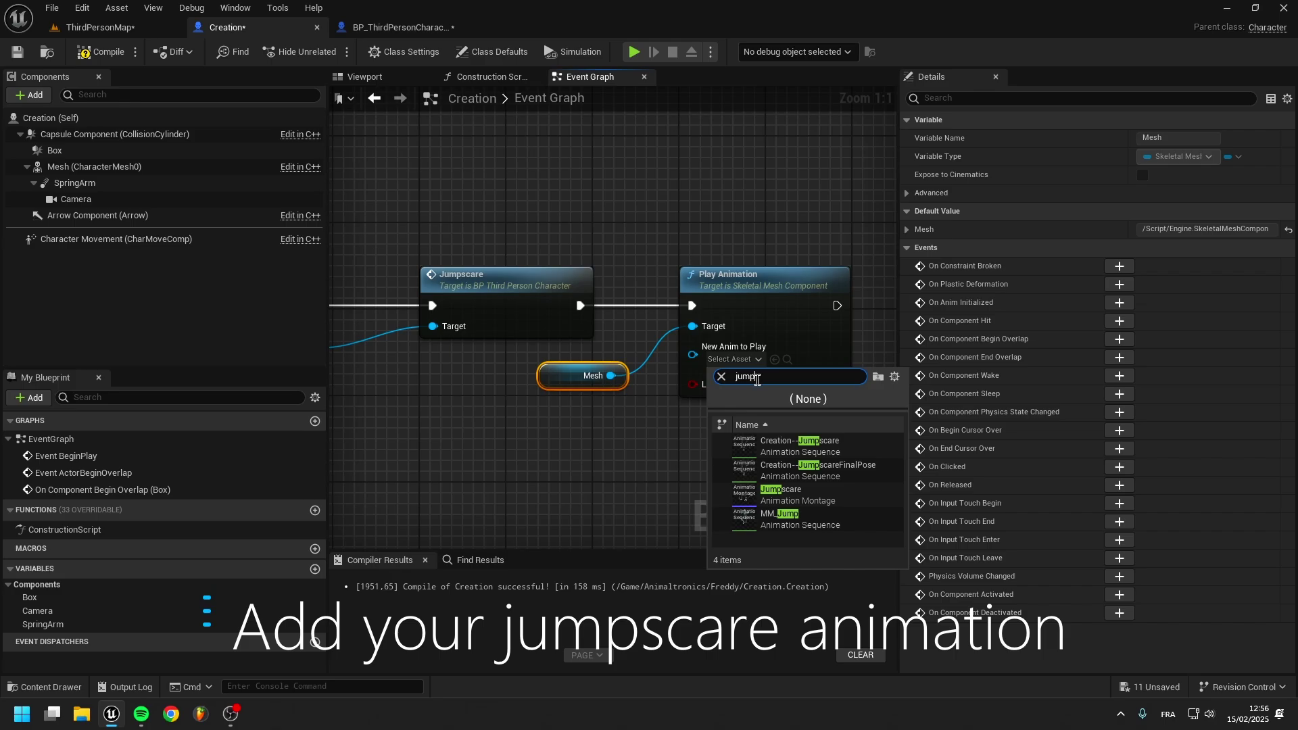
{"action": "left_click", "coordinate": [847, 458]}
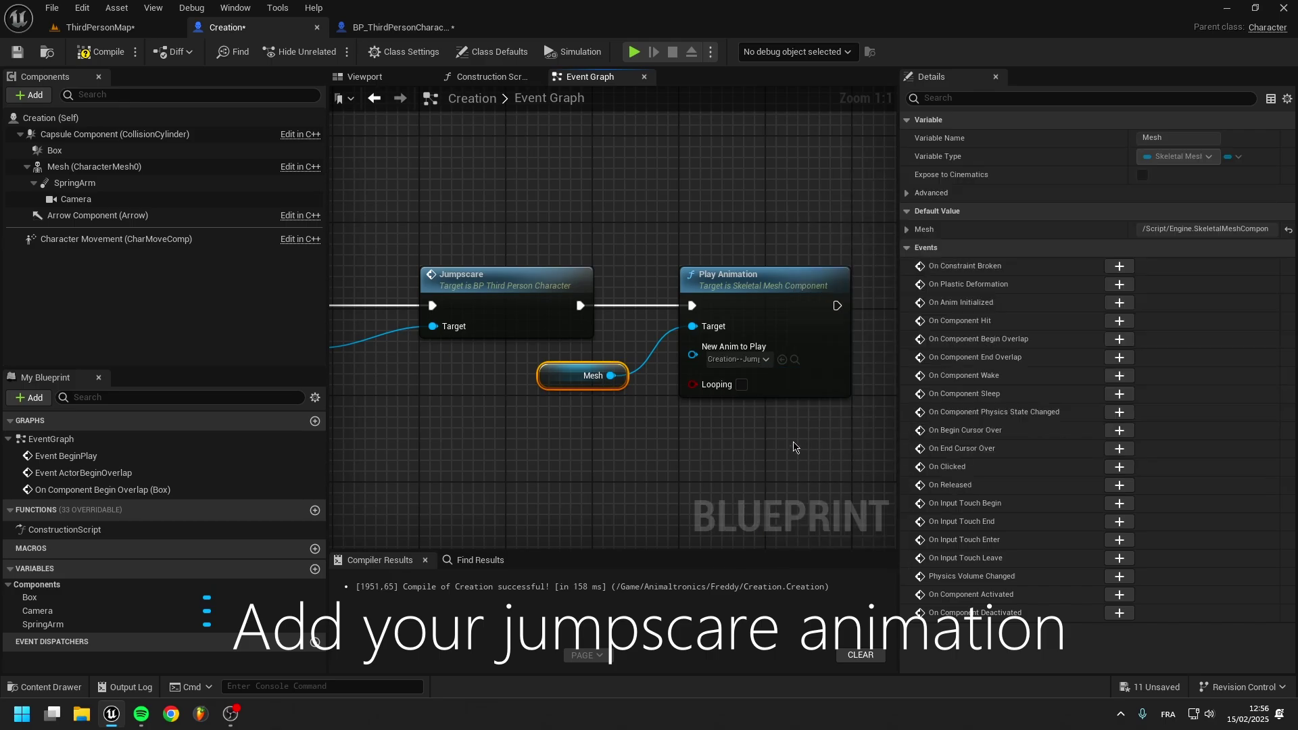
{"action": "left_click", "coordinate": [737, 360]}
{"action": "type", "text": "a"}
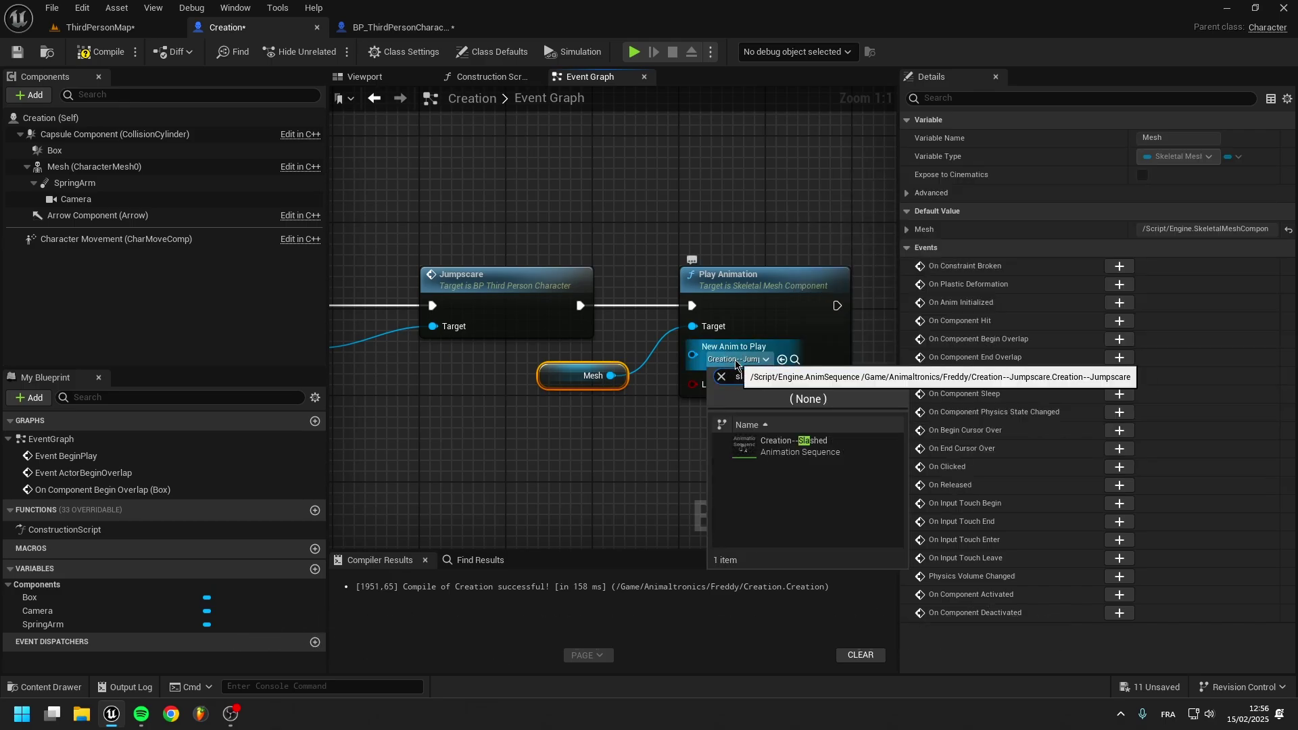
{"action": "left_click", "coordinate": [801, 451]}
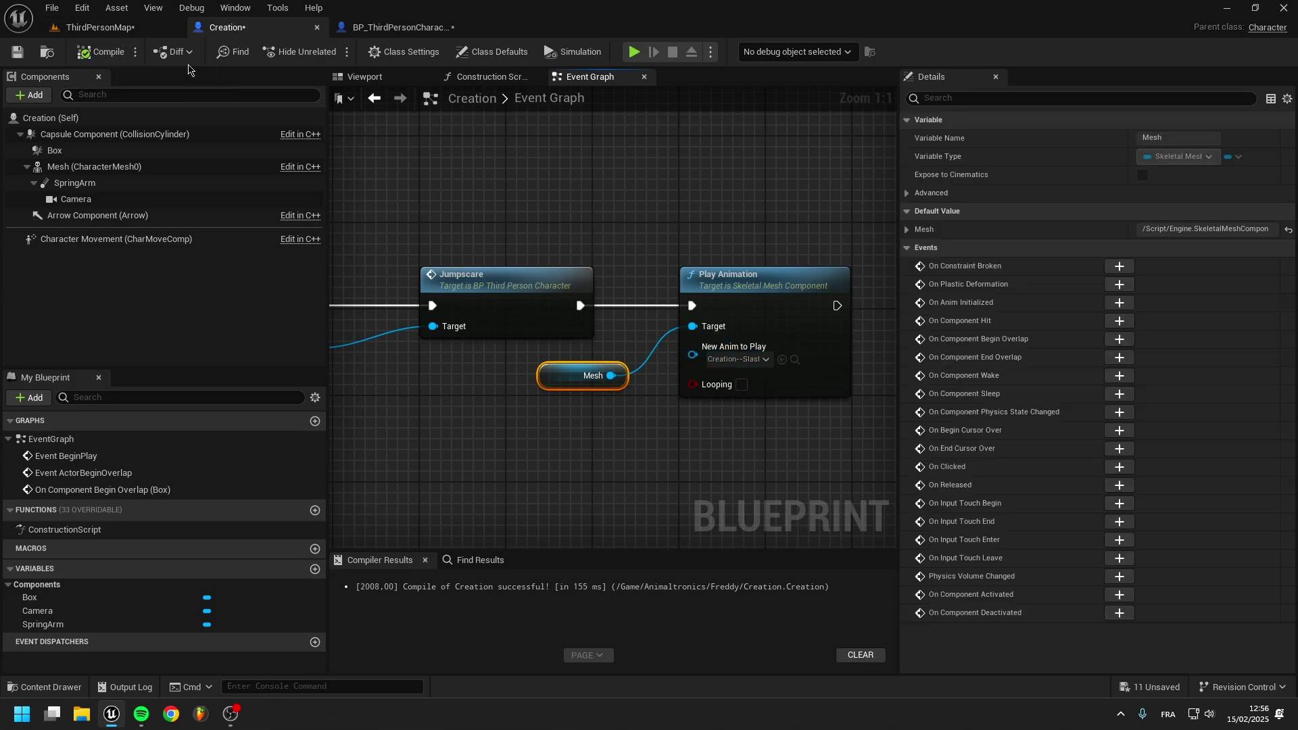
Play-test the slashing jumpscare in ThirdPersonMap, stop it, and focus the view on Creation.
{"action": "left_click", "coordinate": [162, 29]}
{"action": "left_click", "coordinate": [332, 53]}
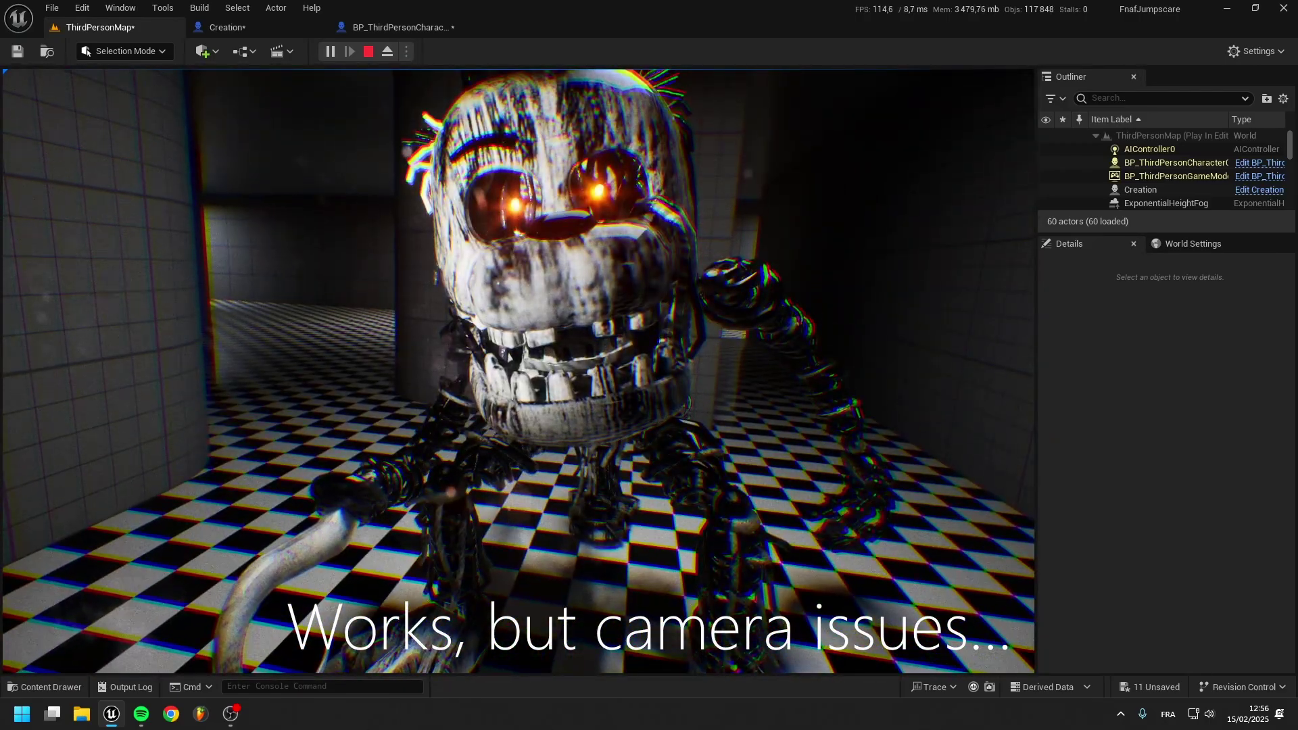
{"action": "key", "text": "Escape"}
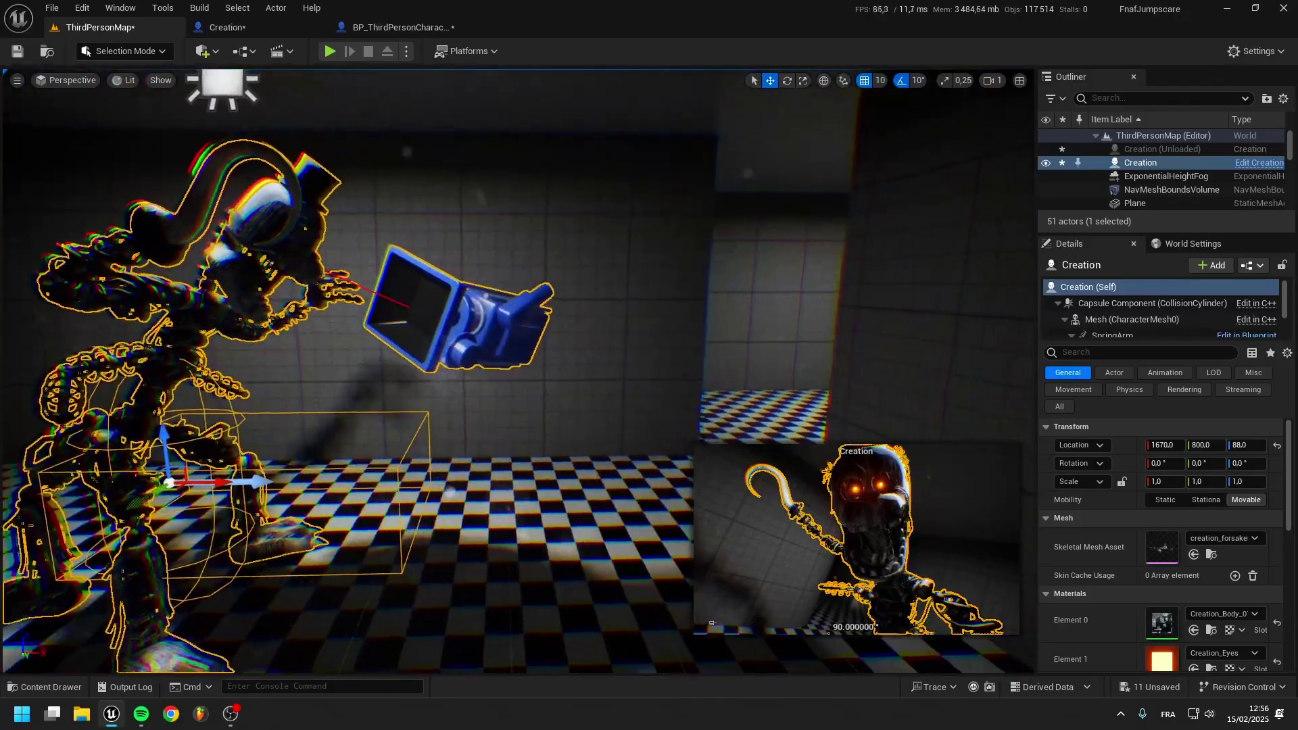
{"action": "key", "text": "f"}
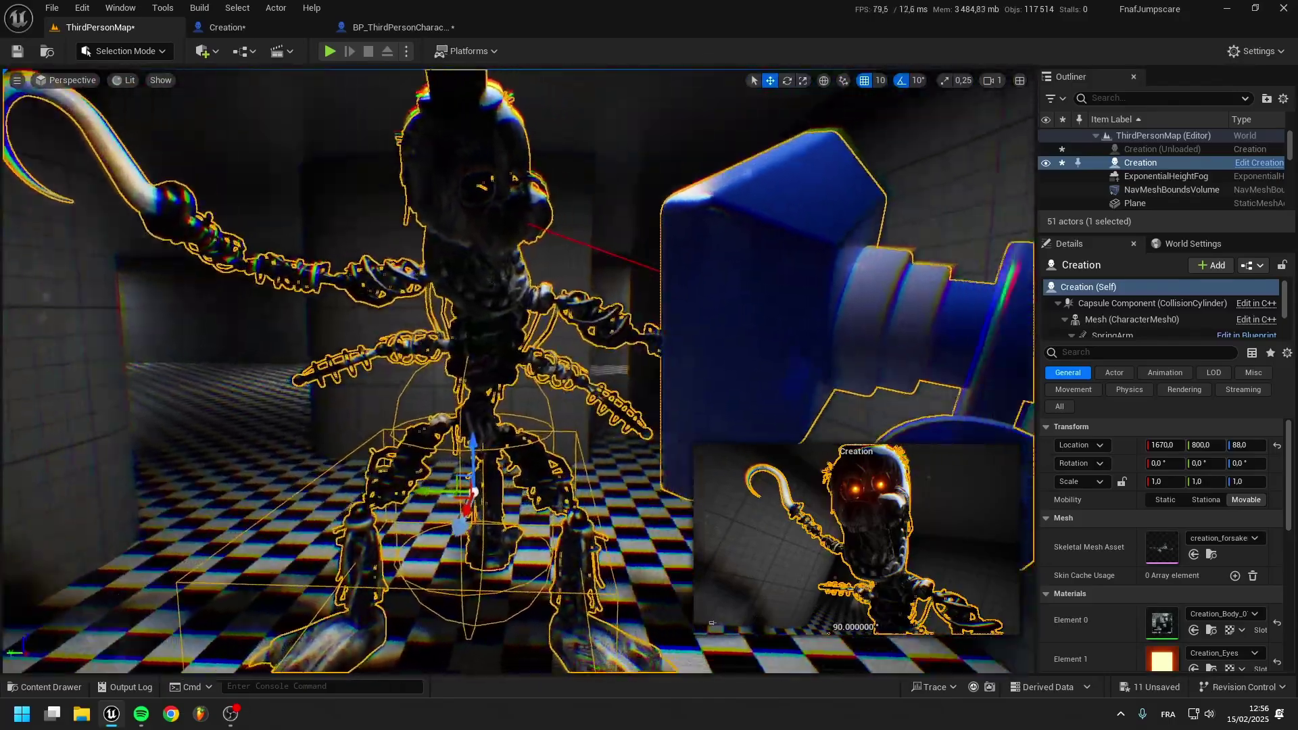
{"action": "right_click_drag", "start_coordinate": [591, 298], "coordinate": [591, 298]}
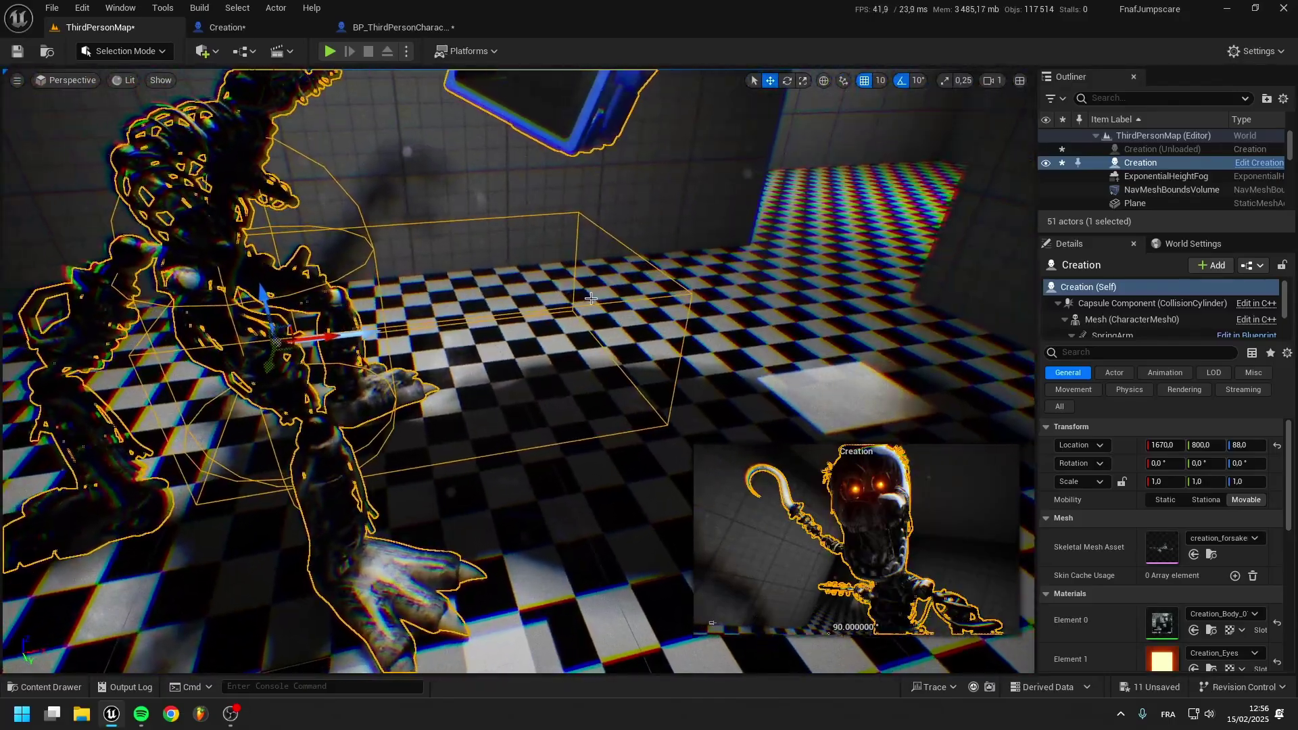
{"action": "left_click", "coordinate": [266, 28]}
Move the Camera down to about -39.9, -6.7, 4.5, close to the creature's head.
{"action": "left_click", "coordinate": [369, 77]}
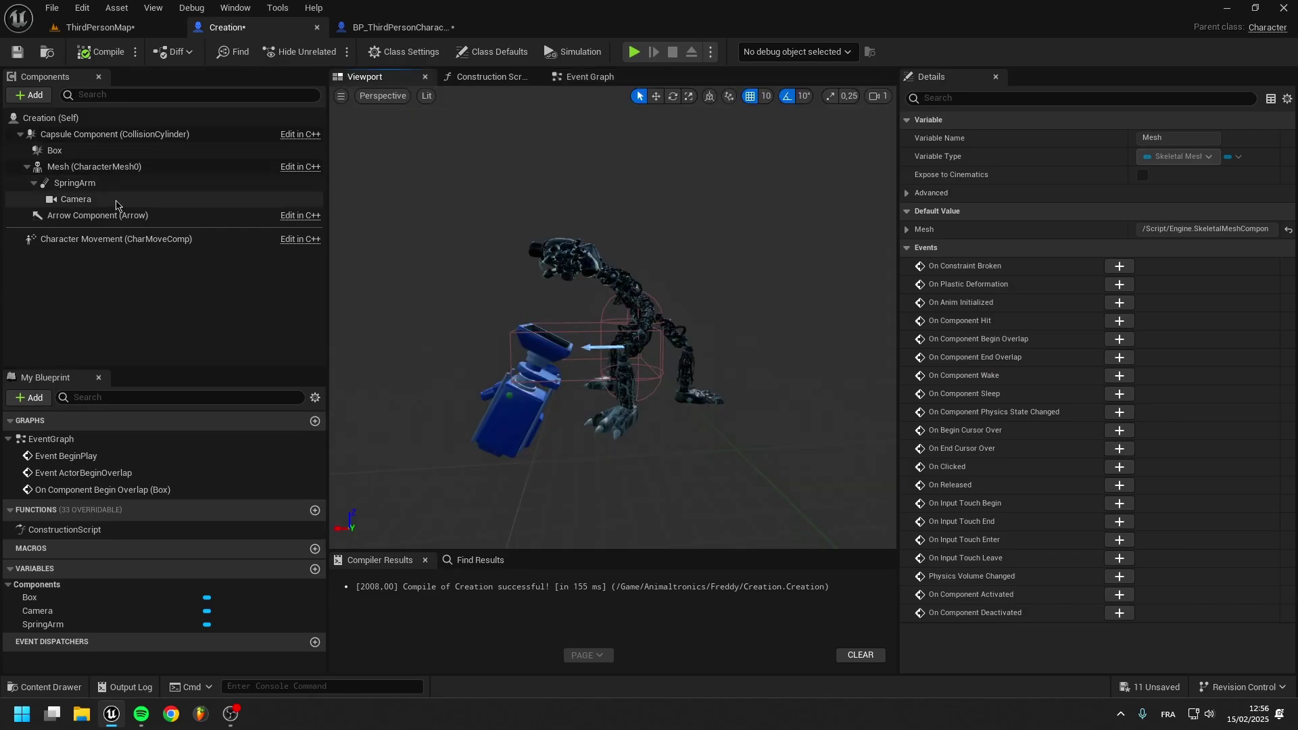
{"action": "left_click", "coordinate": [284, 183]}
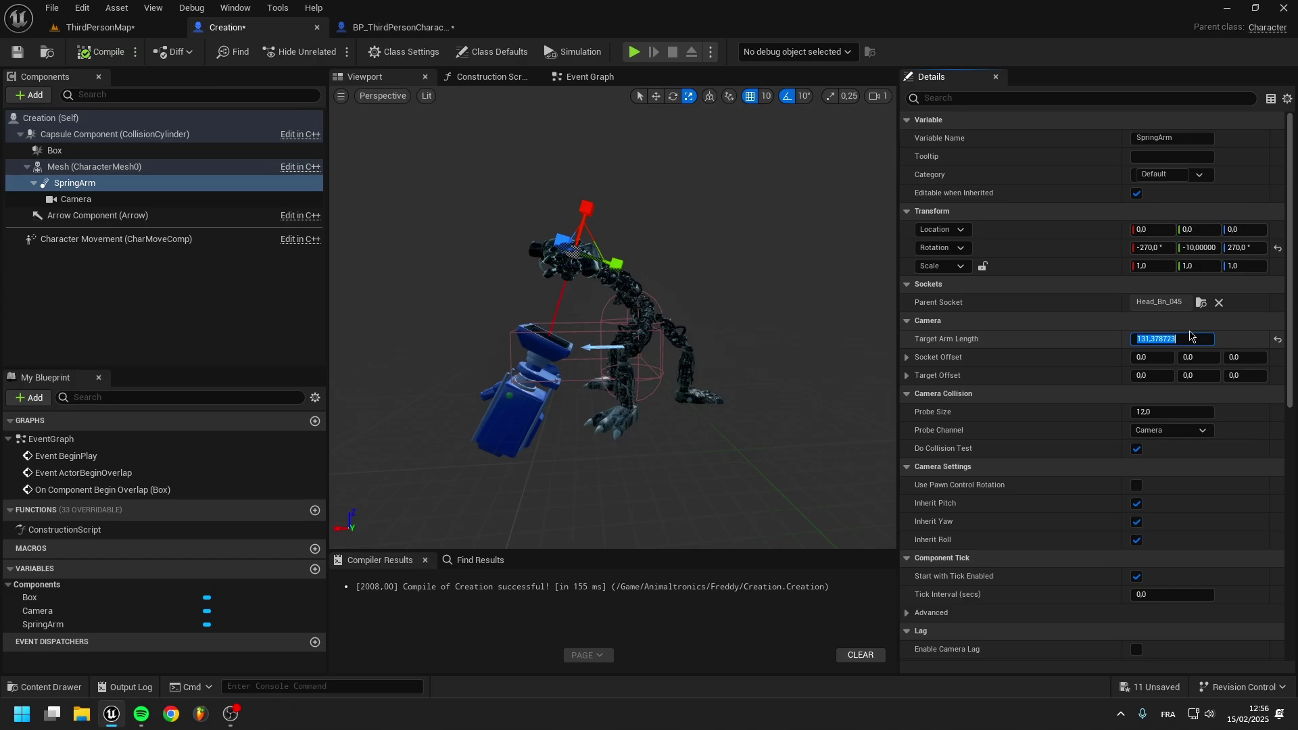
{"action": "left_click", "coordinate": [563, 240]}
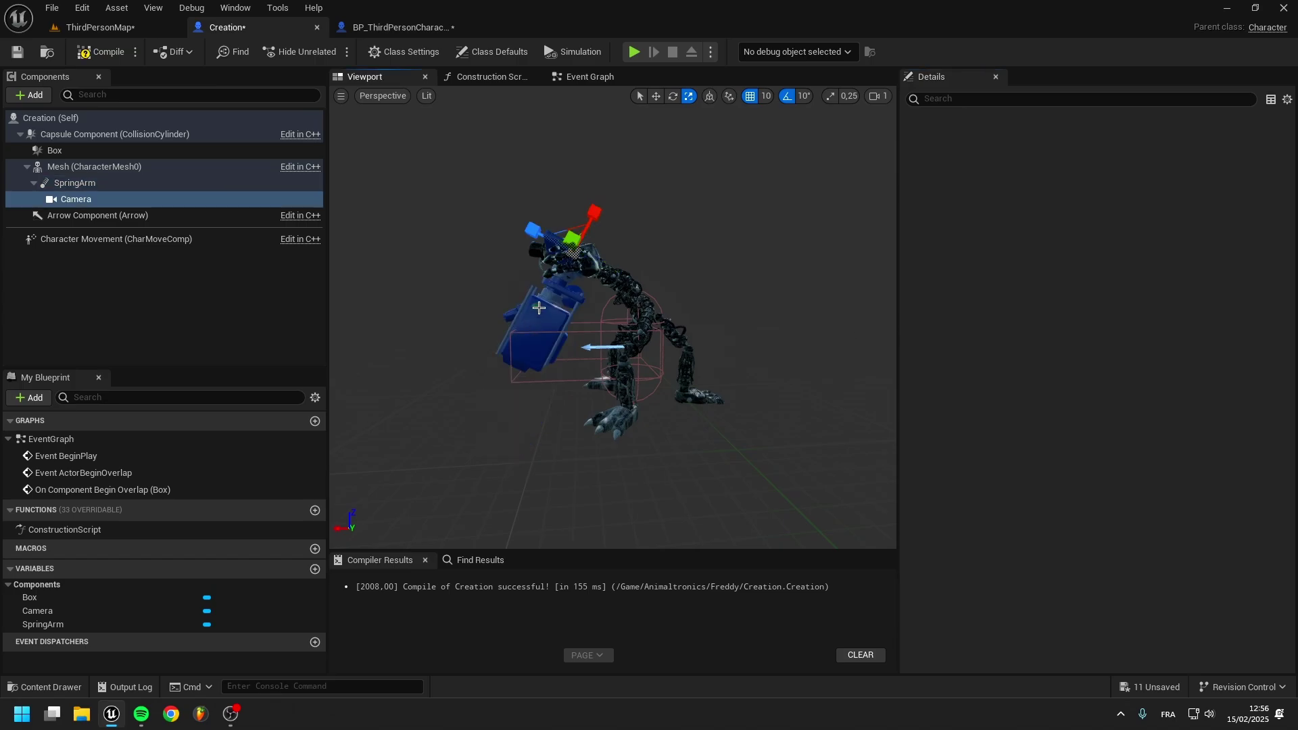
{"action": "left_click_drag", "start_coordinate": [608, 205], "coordinate": [555, 251]}
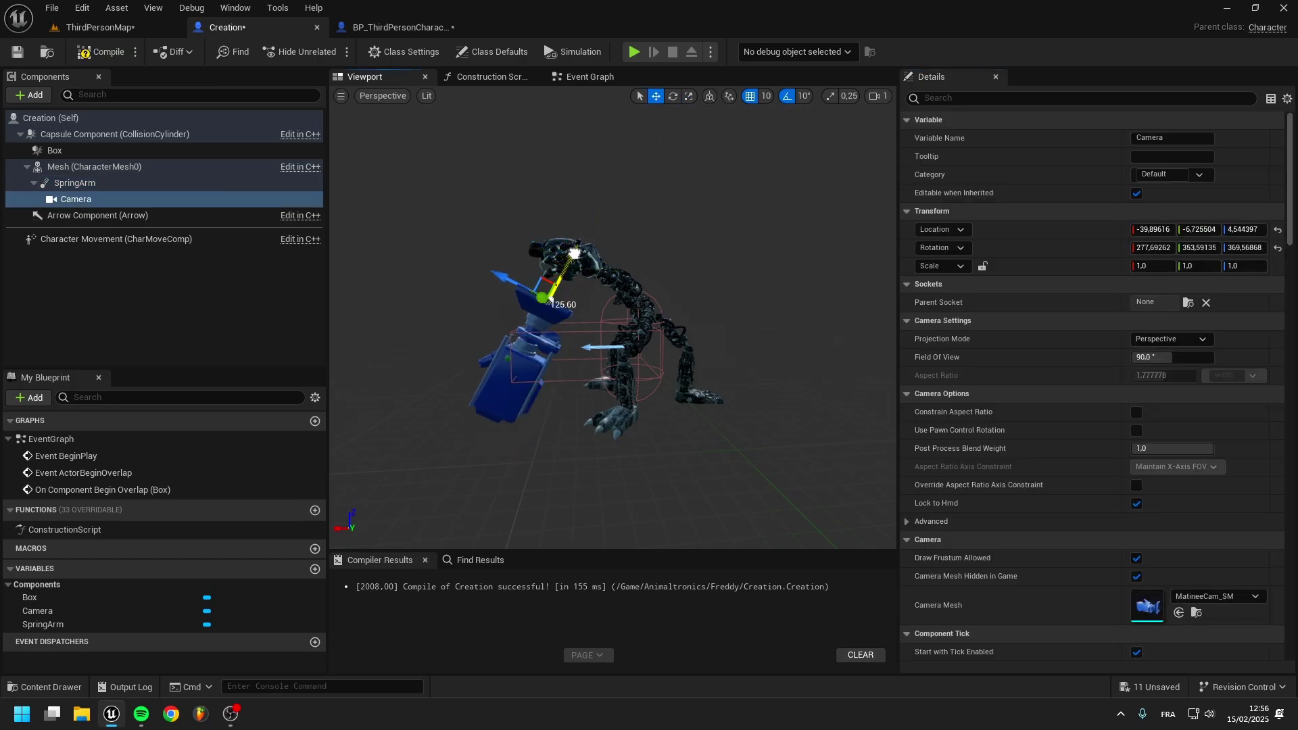
Compile the Creation blueprint and run a quick test play of the level.
{"action": "left_click", "coordinate": [108, 53]}
{"action": "key", "text": "alt+p"}
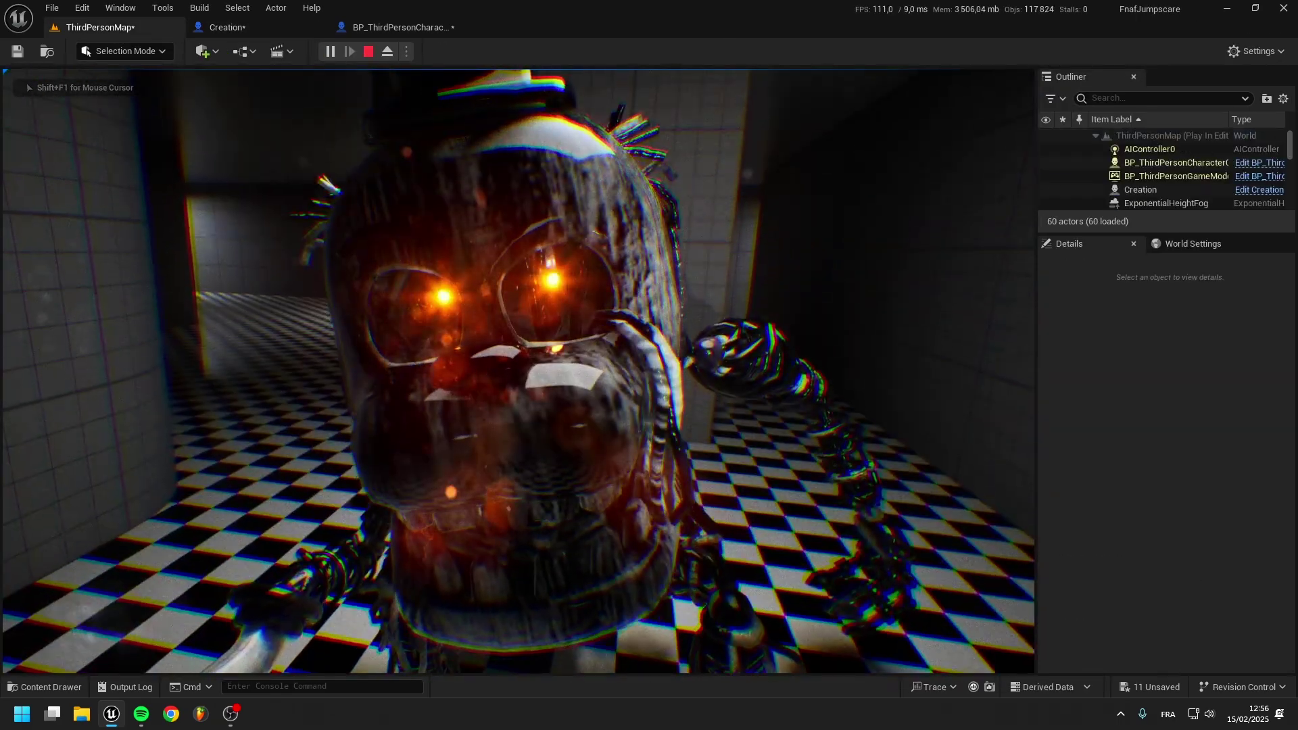
{"action": "key", "text": "Escape"}
Tilt the head camera's pitch in the Creation blueprint, then dock the editor back.
{"action": "left_click", "coordinate": [212, 27]}
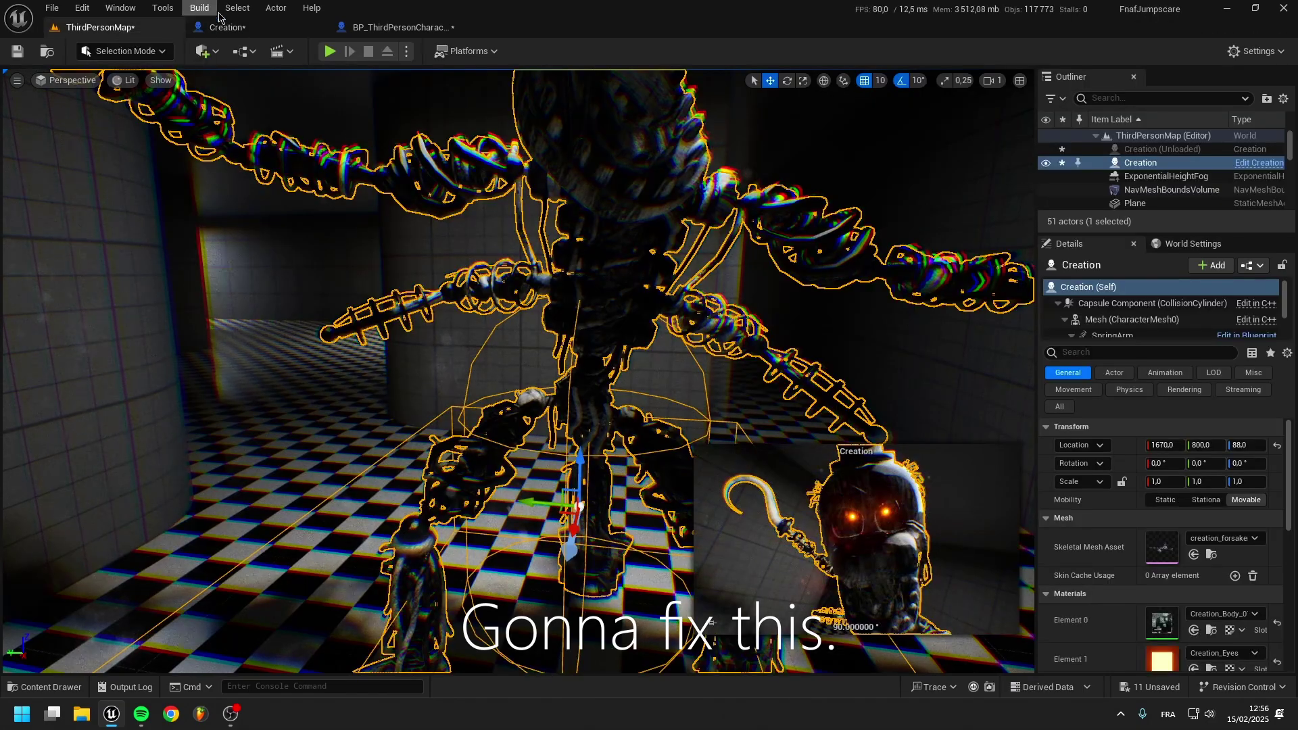
{"action": "left_click_drag", "start_coordinate": [212, 28], "coordinate": [622, 140]}
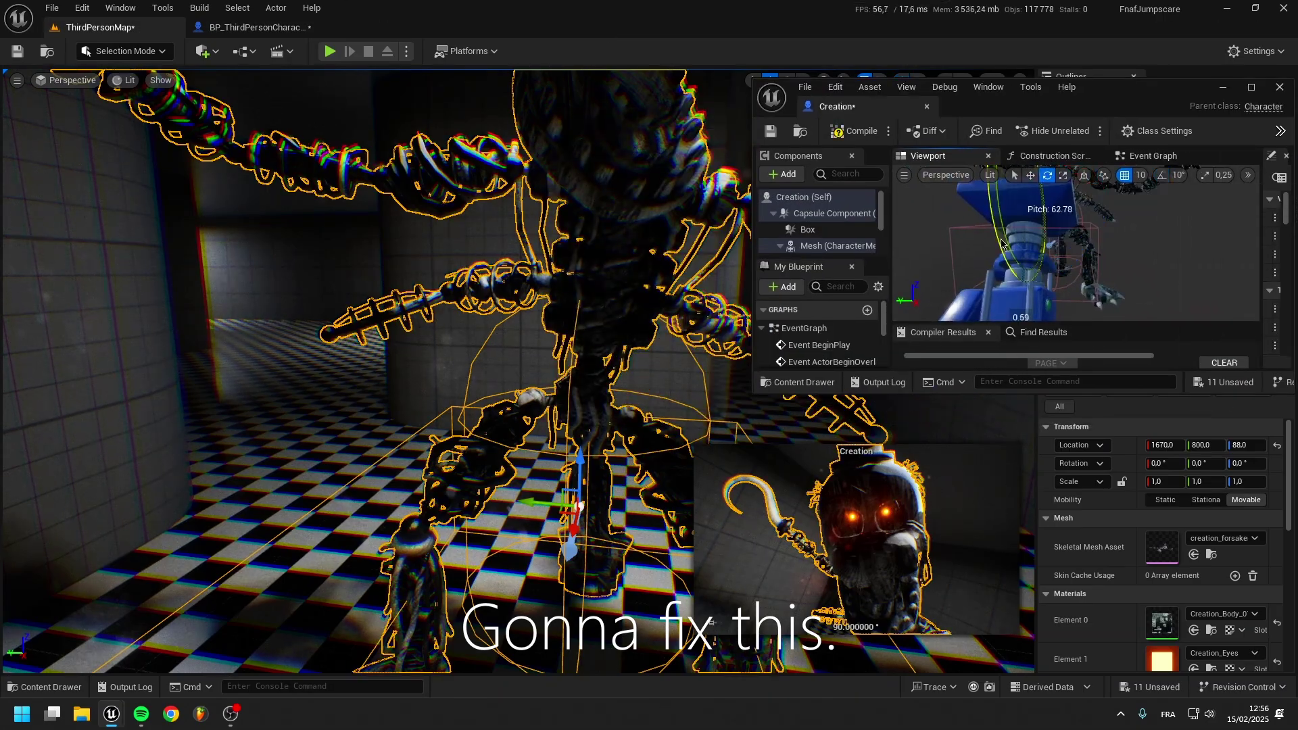
{"action": "left_click_drag", "start_coordinate": [1002, 244], "coordinate": [1045, 185]}
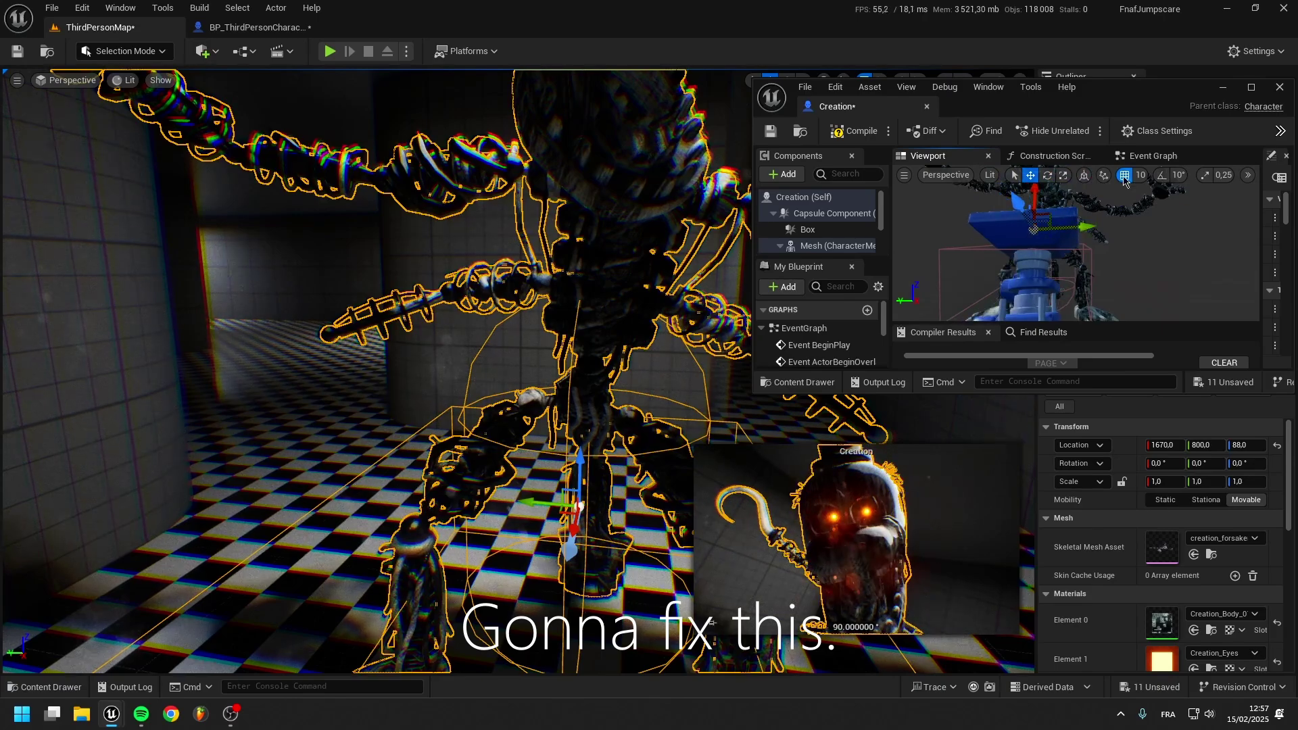
{"action": "left_click_drag", "start_coordinate": [1055, 257], "coordinate": [976, 175]}
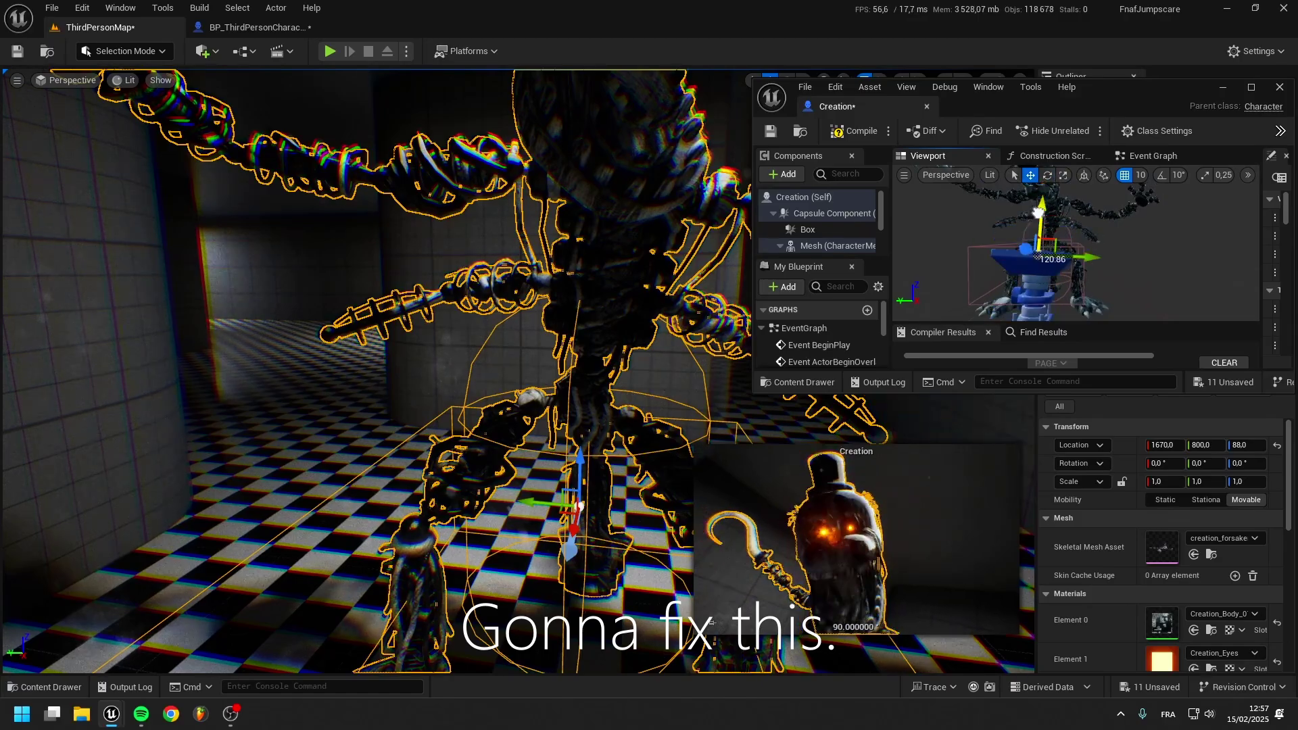
{"action": "left_click_drag", "start_coordinate": [852, 119], "coordinate": [223, 27]}
Retest the close-up jumpscare with repeated play sessions of ThirdPersonMap.
{"action": "left_click", "coordinate": [632, 52]}
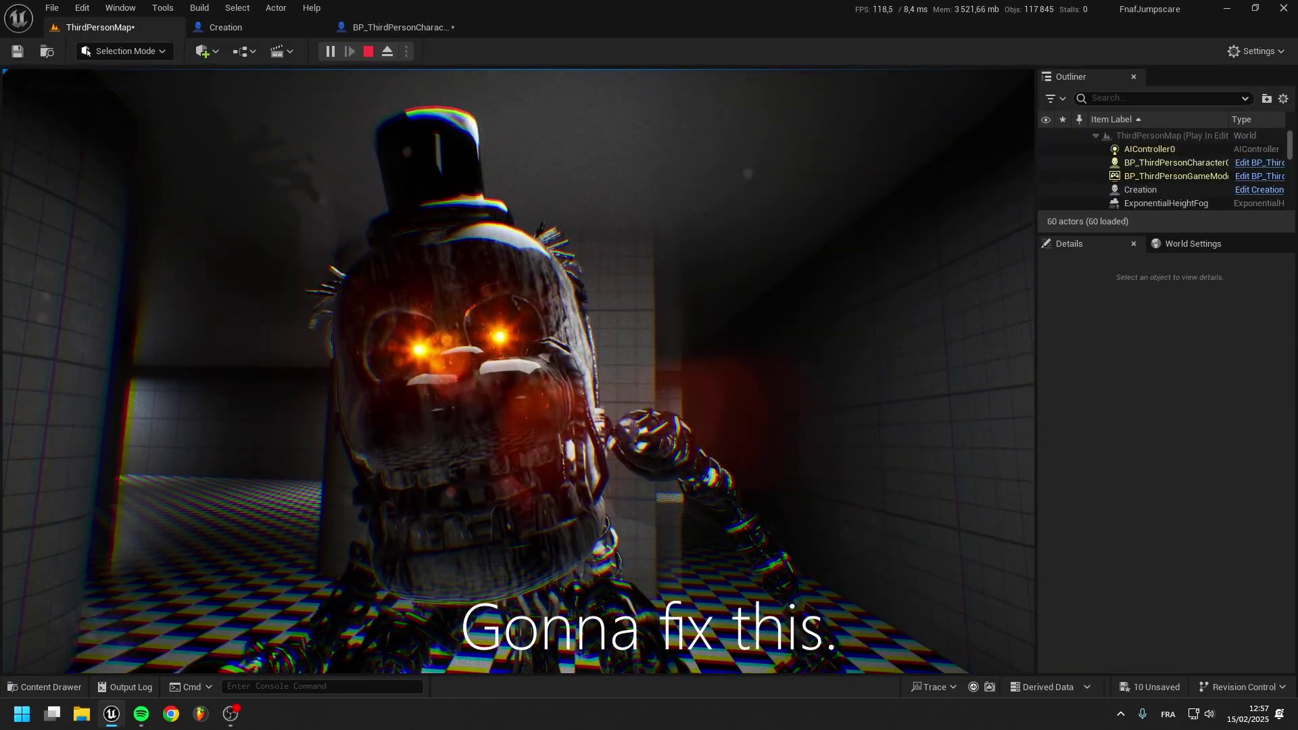
{"action": "key", "text": "Escape"}
{"action": "left_click", "coordinate": [100, 27]}
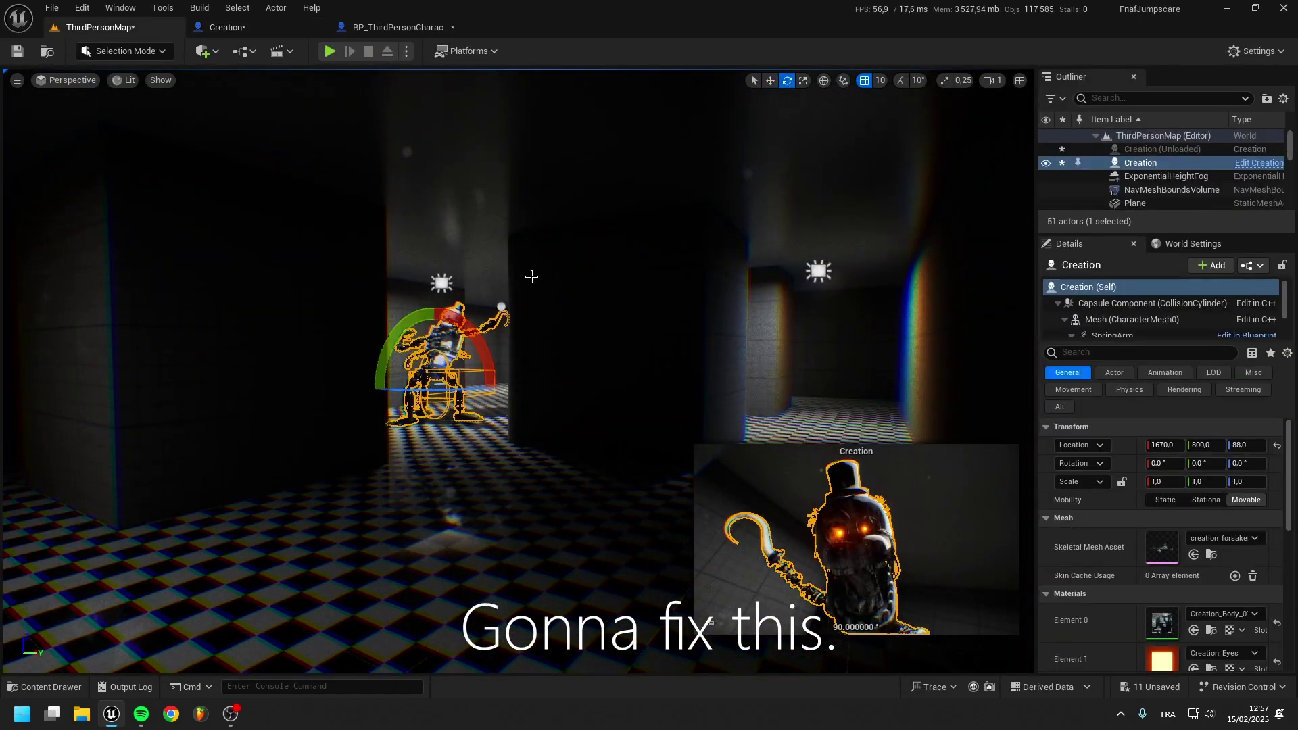
{"action": "key", "text": "alt+p"}
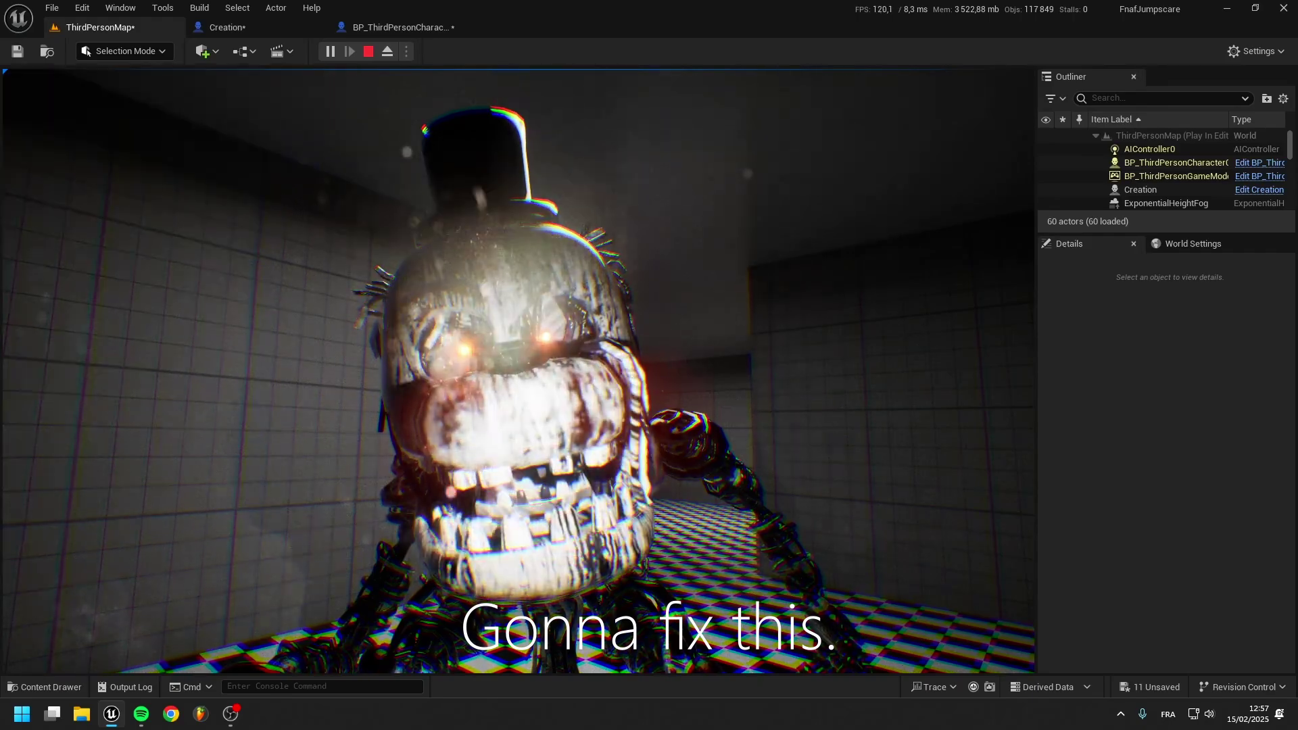
{"action": "key", "text": "Escape"}
{"action": "left_click", "coordinate": [227, 27]}
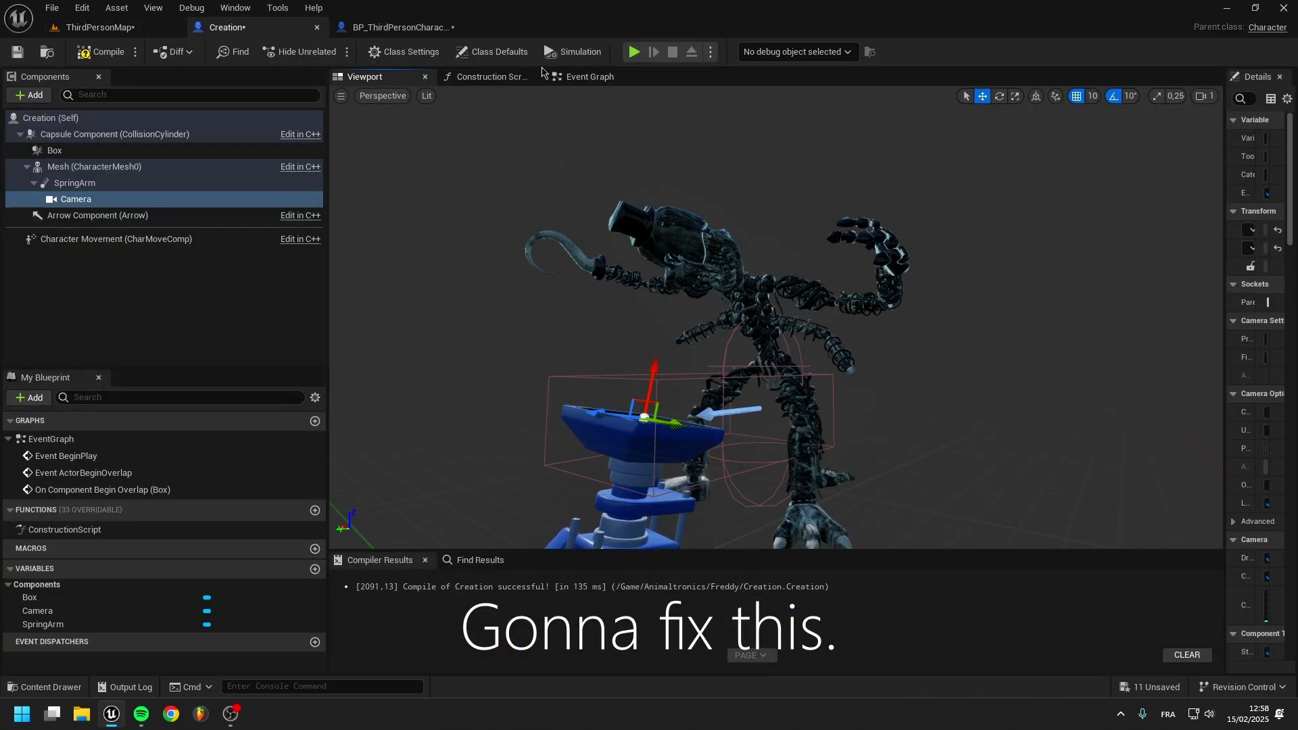
{"action": "left_click", "coordinate": [100, 27]}
{"action": "left_click", "coordinate": [330, 51]}
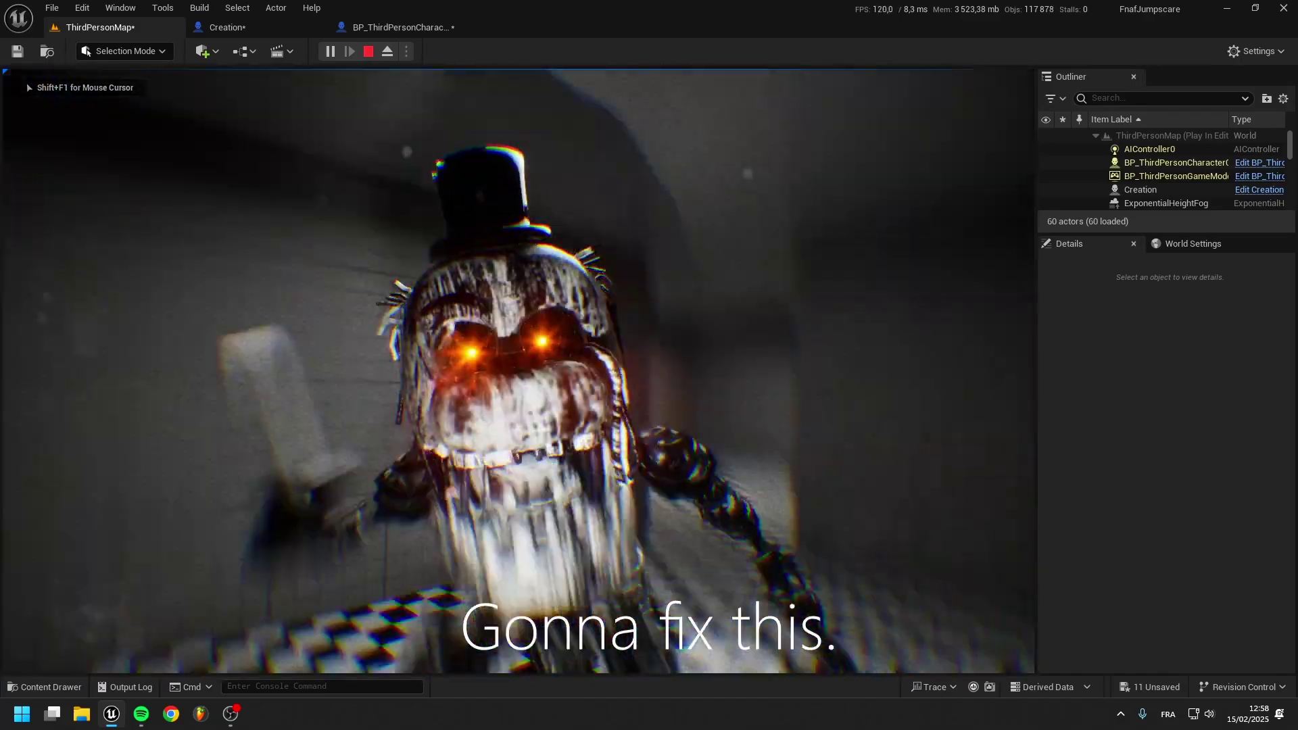
{"action": "key", "text": "Escape"}
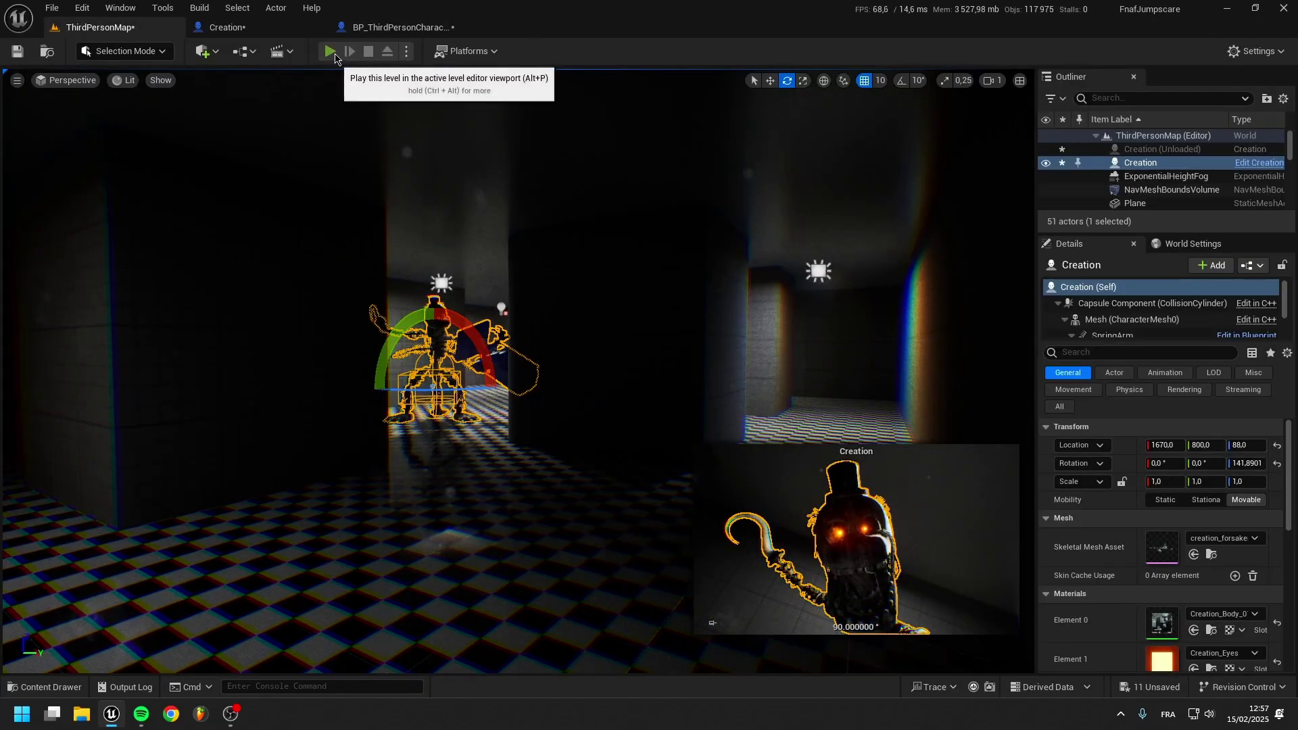
{"action": "left_click", "coordinate": [330, 52]}
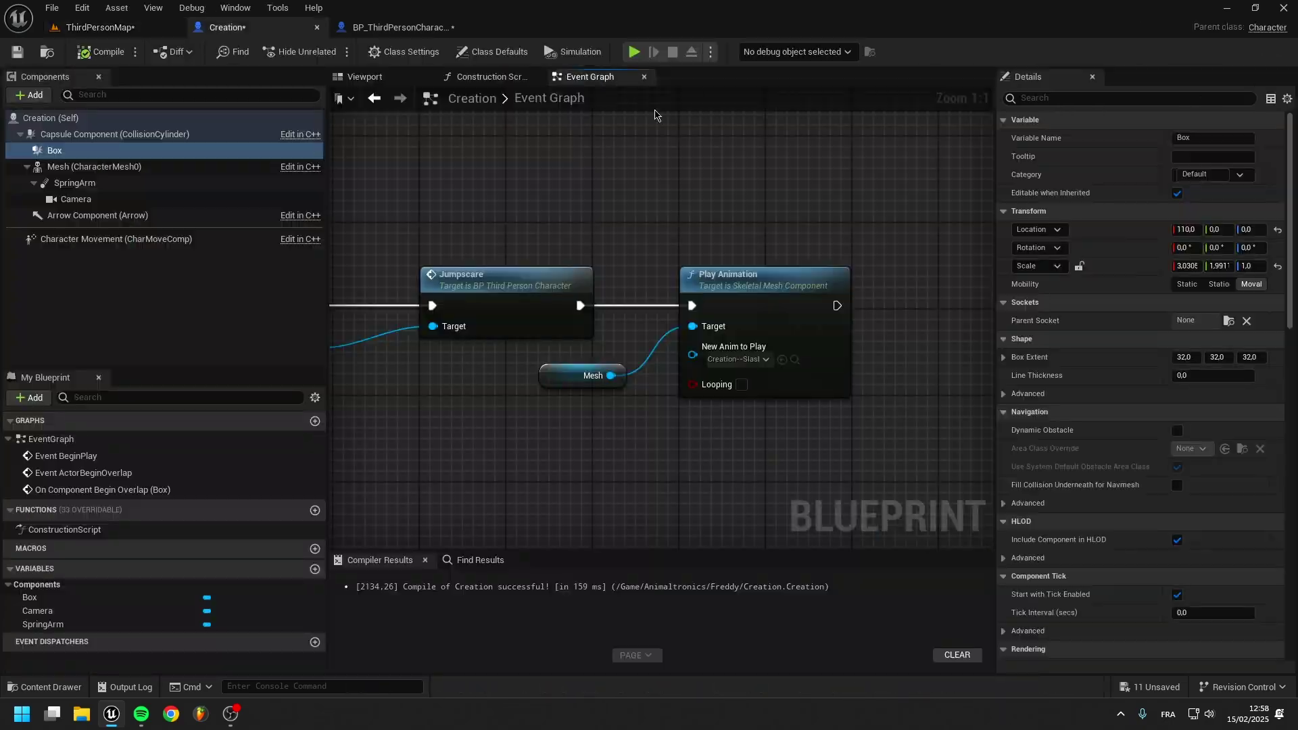
Add a Disable Input node from the cast's character output, chained after Play Animation.
{"action": "scroll", "coordinate": [744, 260], "scroll_direction": "down", "scroll_amount": 1}
{"action": "mouse_move", "coordinate": [745, 260]}
{"action": "right_mouse_down"}
{"action": "mouse_move", "coordinate": [883, 267]}
{"action": "mouse_move", "coordinate": [753, 255]}
{"action": "mouse_move", "coordinate": [798, 264]}
{"action": "right_mouse_up"}
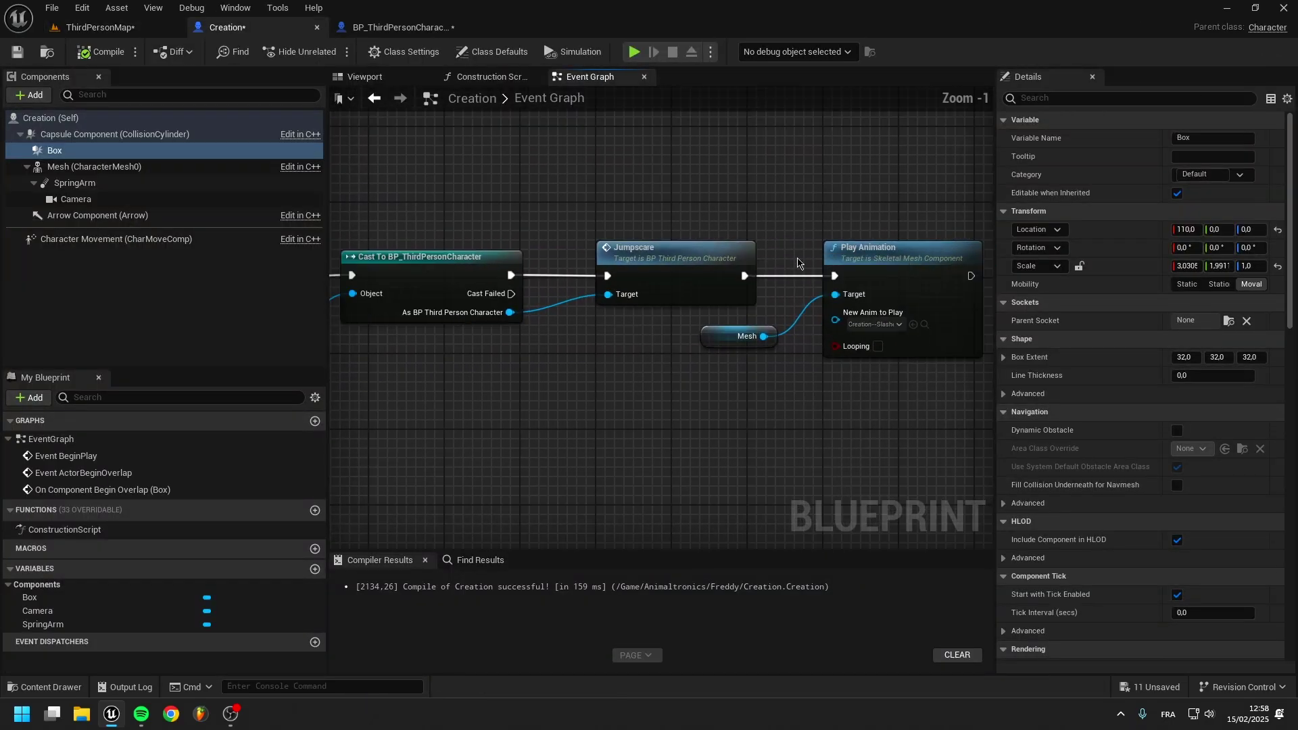
{"action": "right_click_drag", "start_coordinate": [893, 263], "coordinate": [750, 263]}
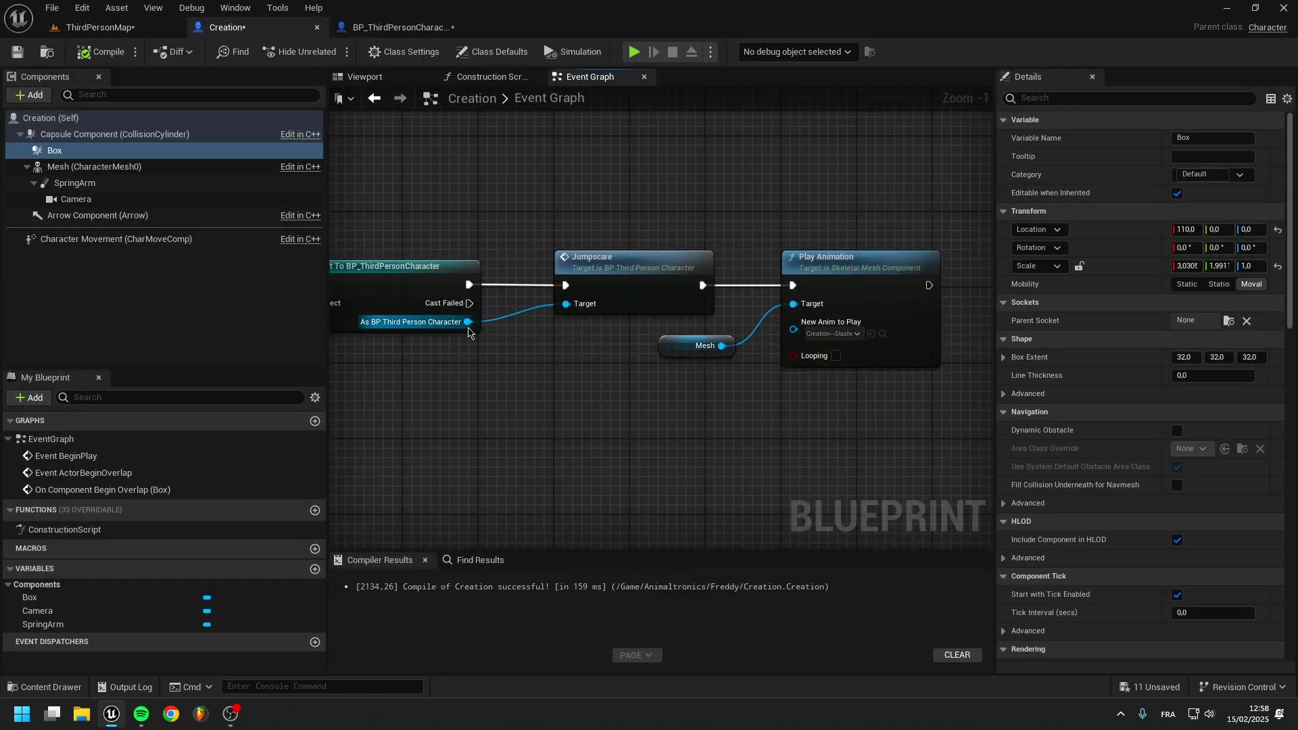
{"action": "left_click_drag", "start_coordinate": [534, 362], "coordinate": [576, 390]}
{"action": "type", "text": "dis"}
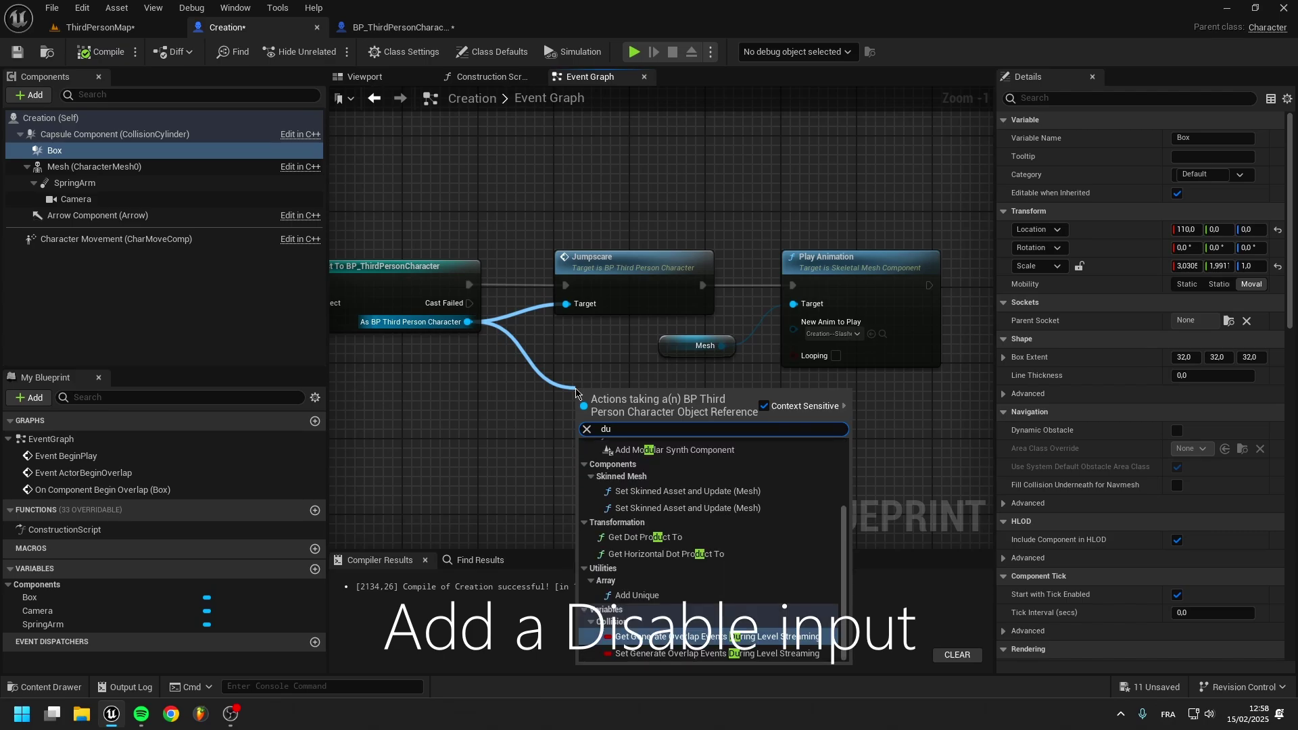
{"action": "type", "text": "able"}
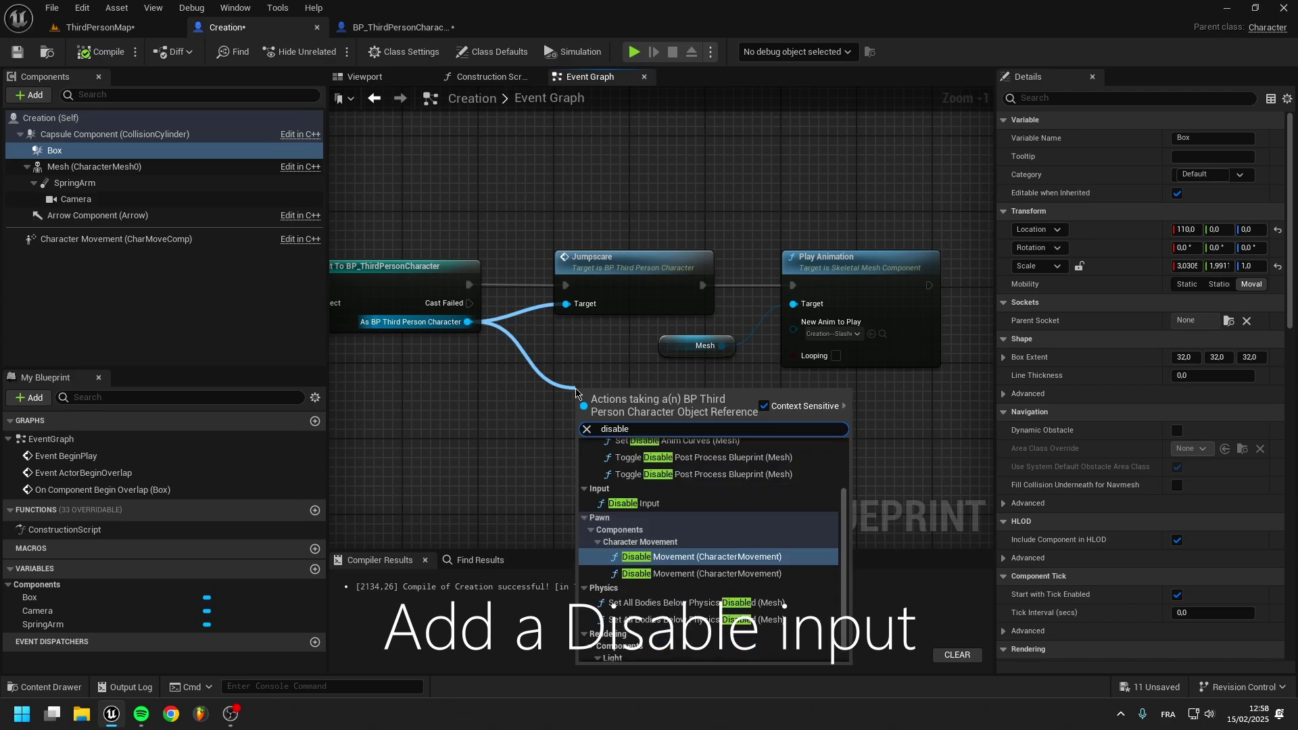
{"action": "left_click", "coordinate": [609, 503]}
{"action": "right_click_drag", "start_coordinate": [643, 473], "coordinate": [514, 469]}
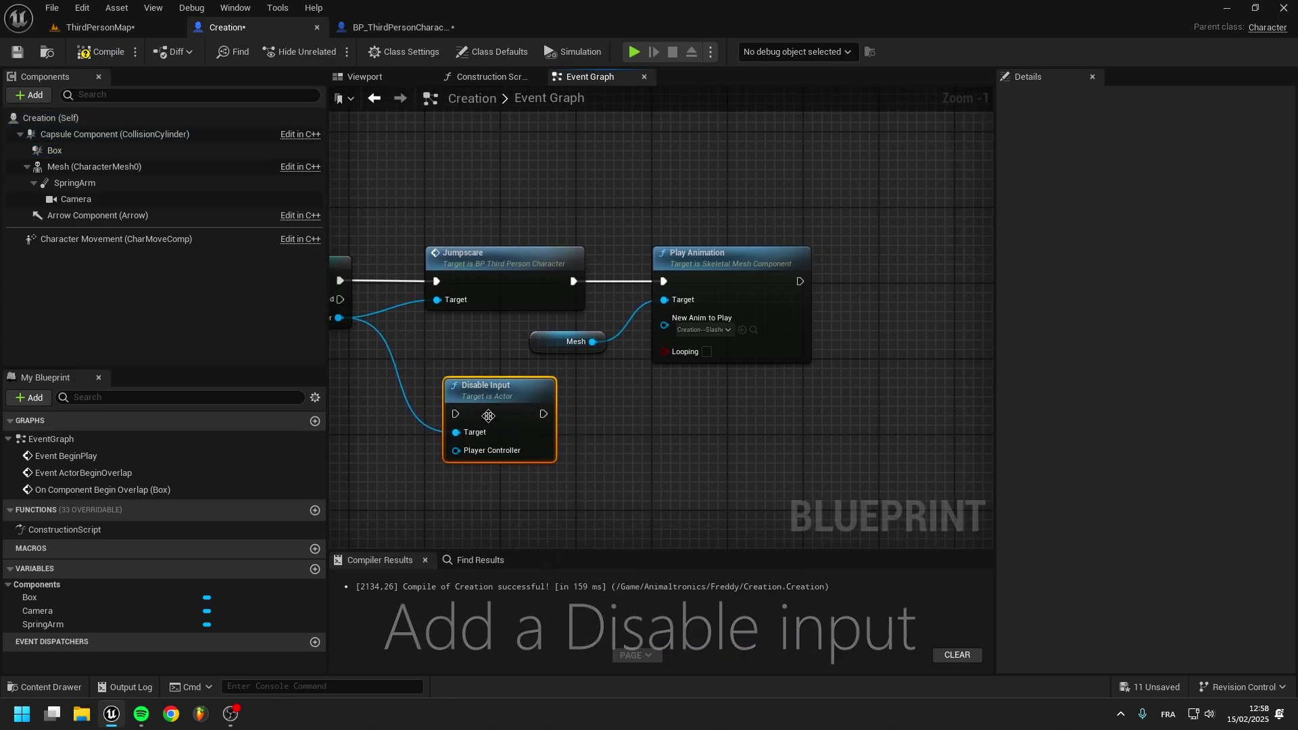
{"action": "left_click_drag", "start_coordinate": [492, 421], "coordinate": [899, 290]}
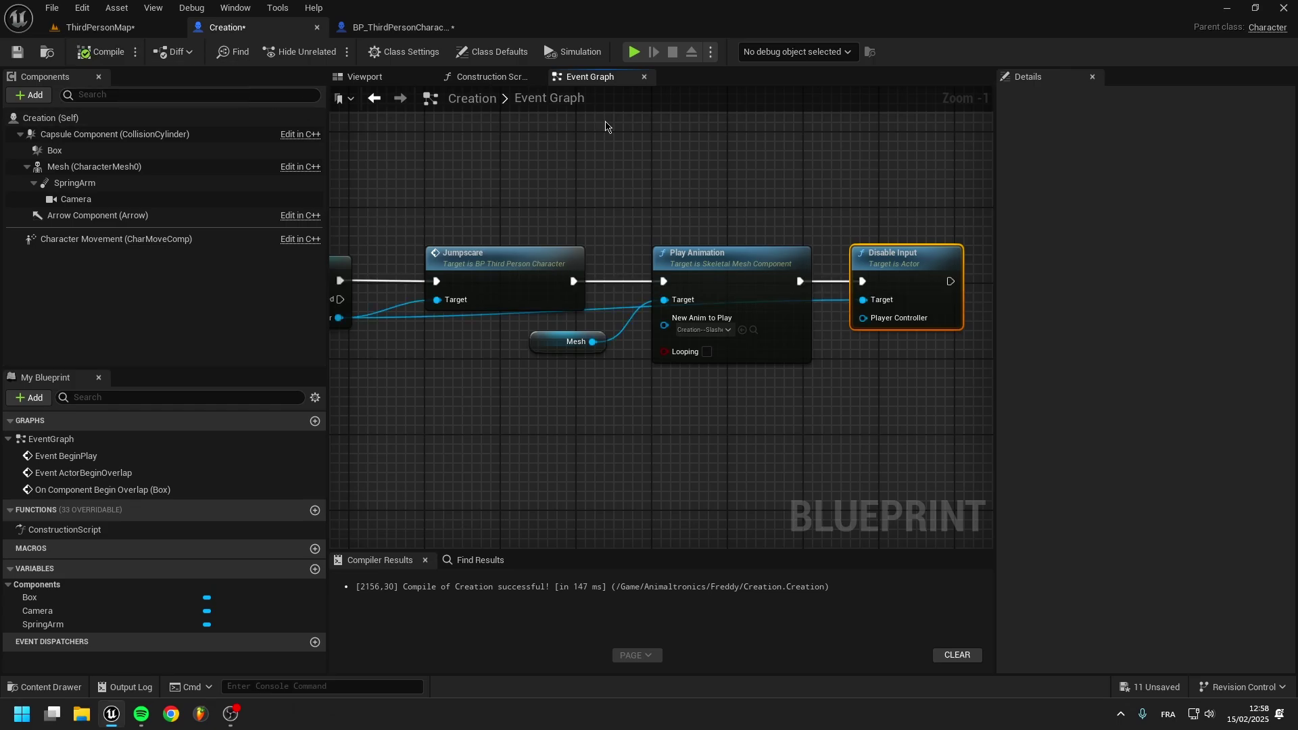
{"action": "right_click_drag", "start_coordinate": [779, 166], "coordinate": [509, 171]}
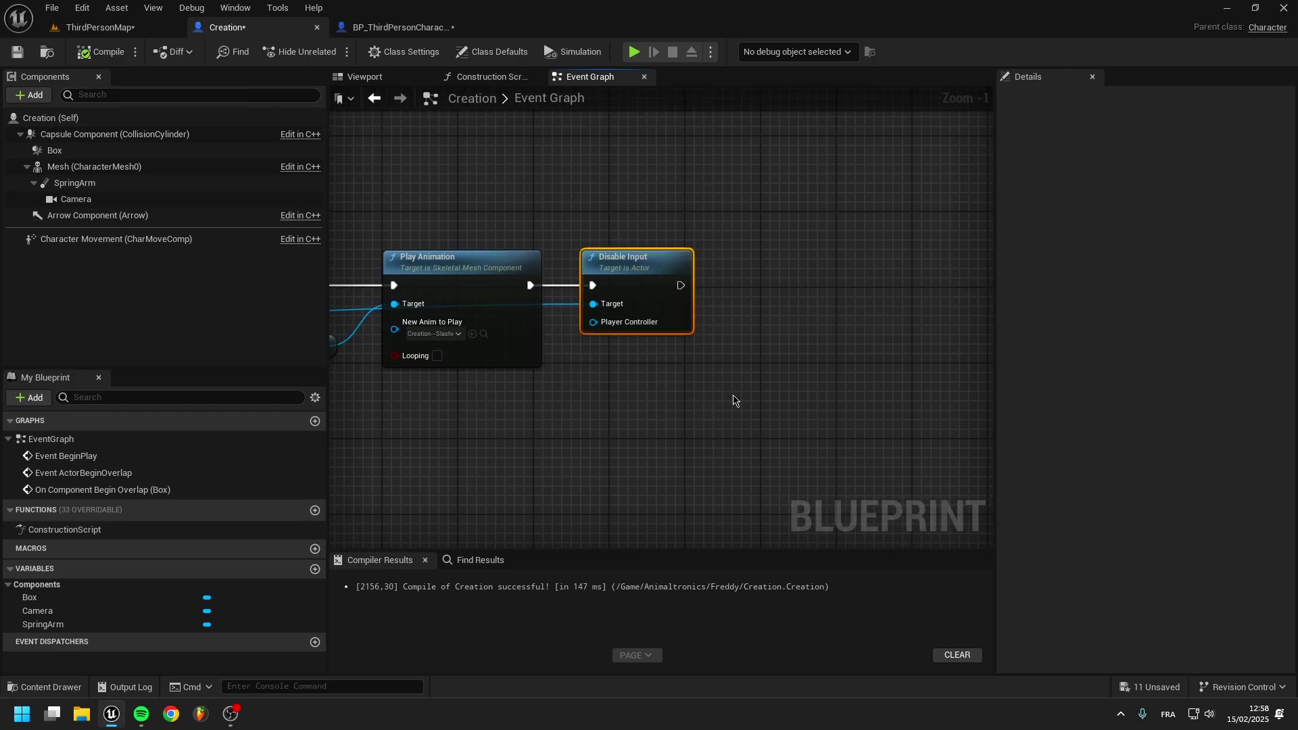
Wrap the Disable Input node in a comment titled 'Death Screen'.
{"action": "key", "text": "c"}
{"action": "type", "text": "Death Screen"}
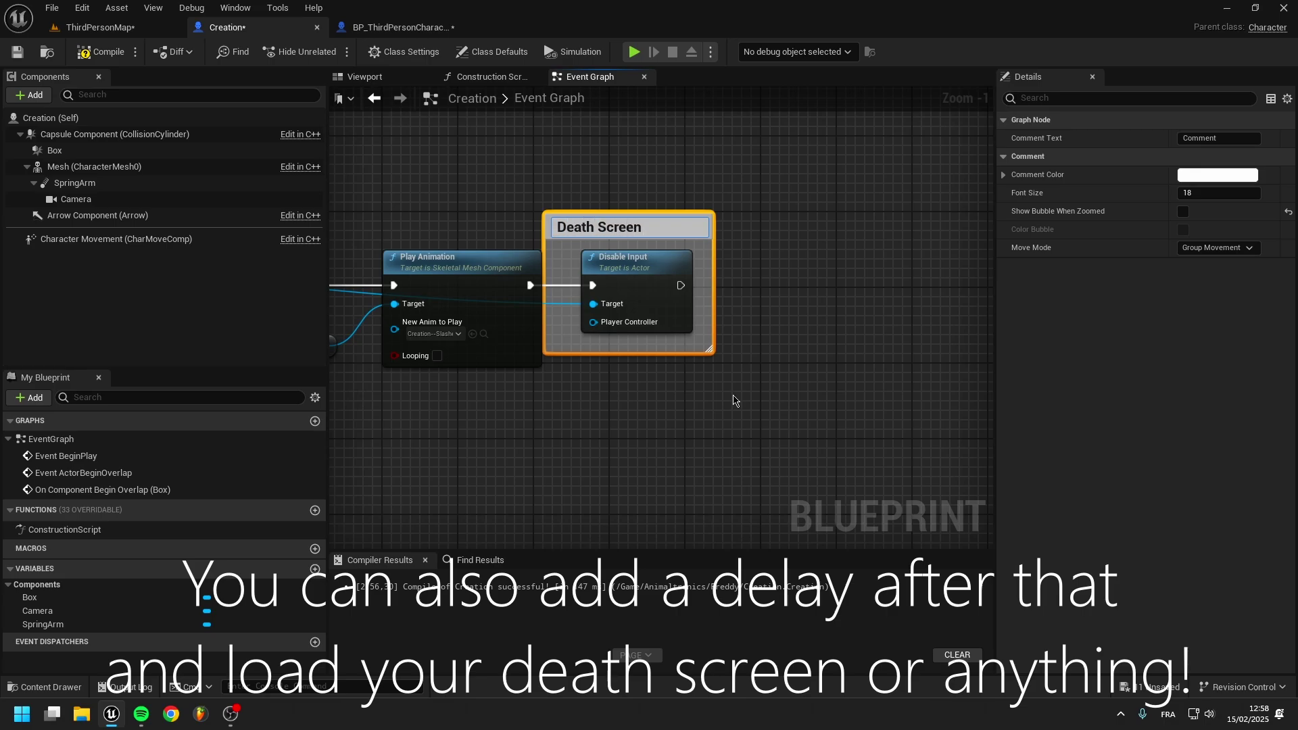
{"action": "left_click", "coordinate": [762, 223]}
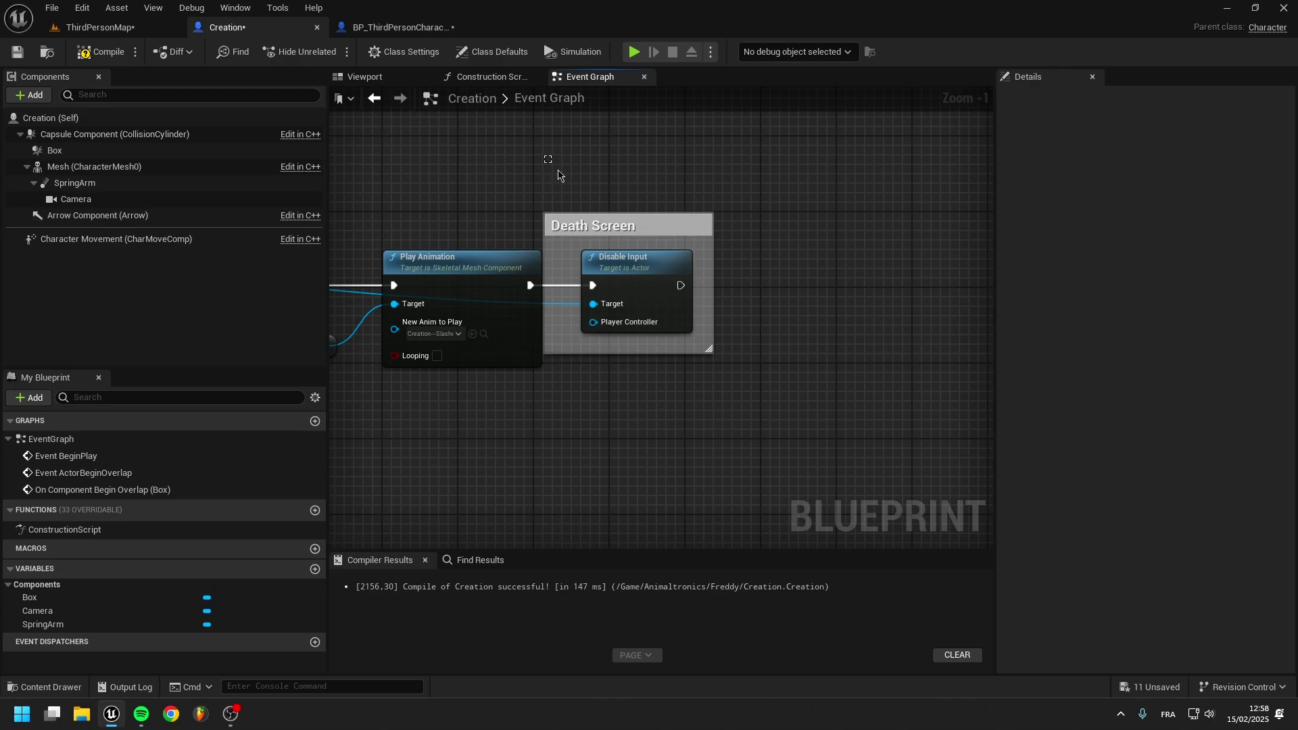
{"action": "left_click_drag", "start_coordinate": [561, 225], "coordinate": [618, 226]}
{"action": "left_click", "coordinate": [823, 270]}
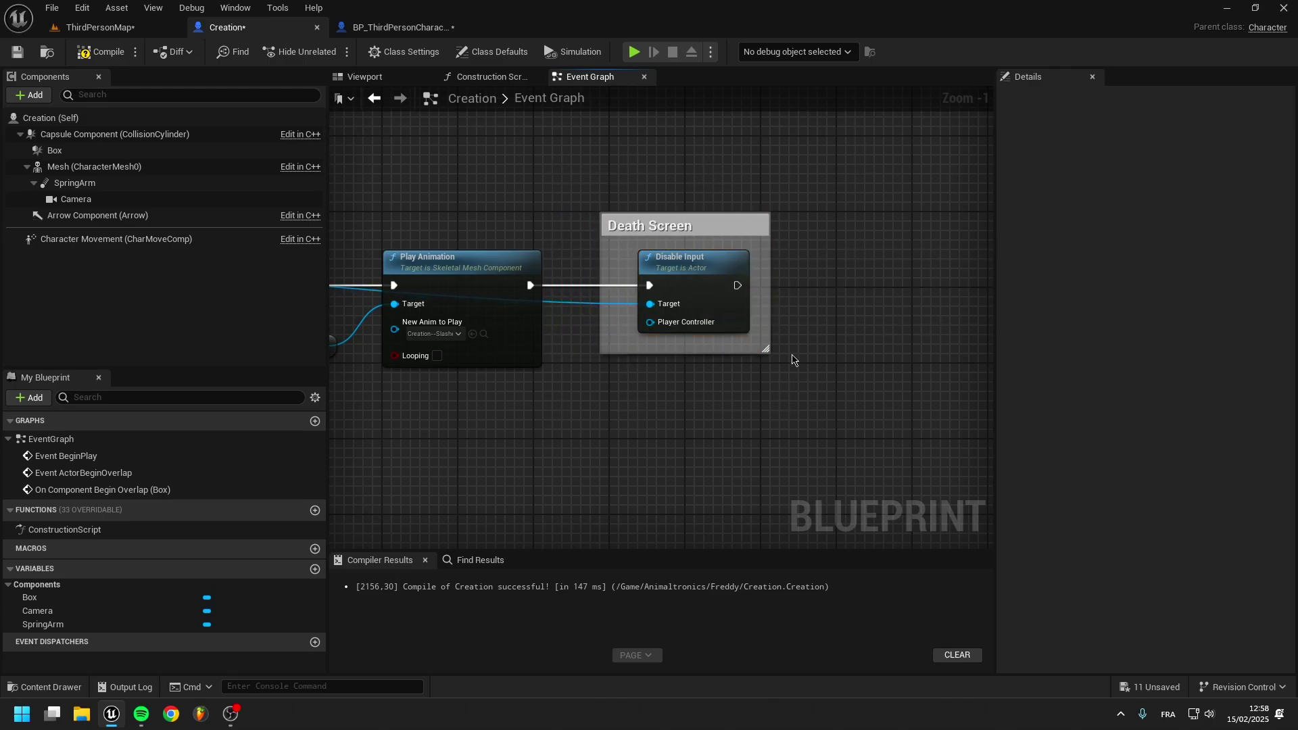
Play-test the level, then place an Event Tick node in the Creation graph.
{"action": "left_click", "coordinate": [137, 31]}
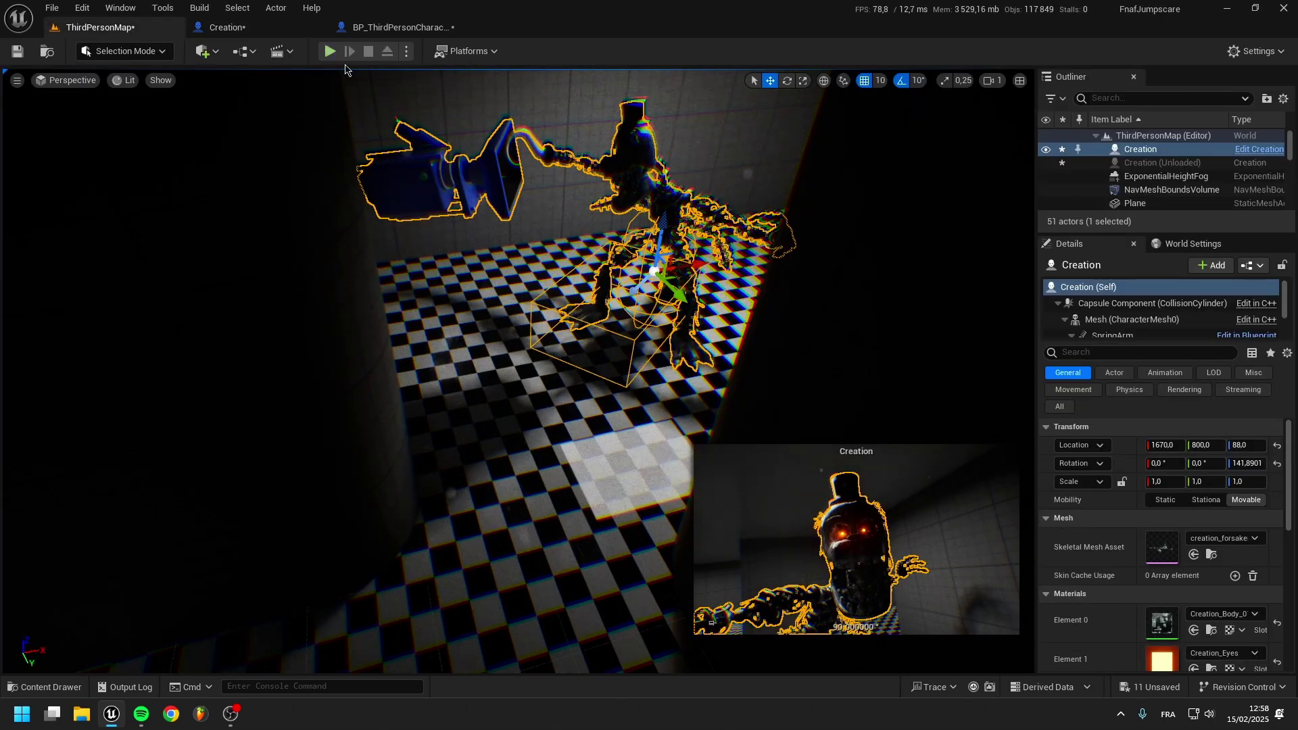
{"action": "left_click", "coordinate": [347, 43]}
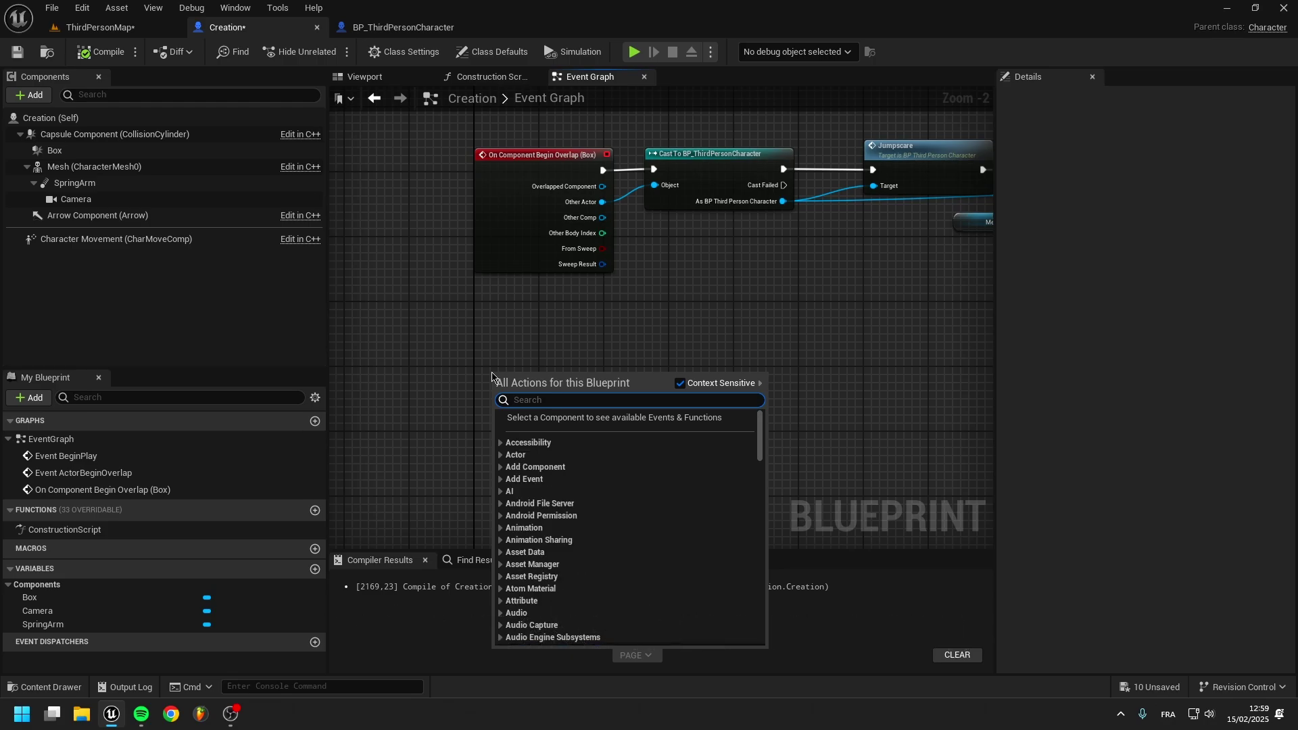
{"action": "type", "text": "event"}
{"action": "key", "text": "Return"}
{"action": "scroll", "coordinate": [531, 388], "scroll_direction": "up", "scroll_amount": 2}
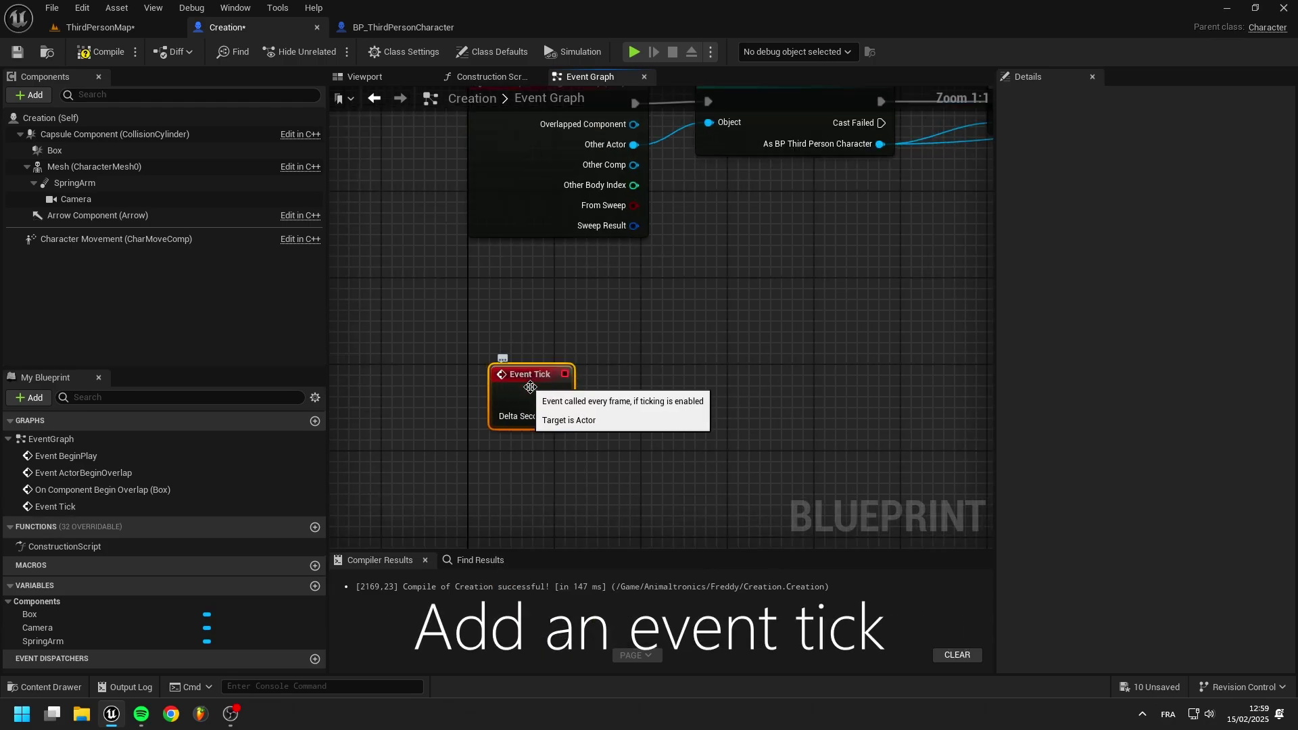
Drive a new AI MoveTo node from Event Tick's execution output.
{"action": "left_click_drag", "start_coordinate": [605, 405], "coordinate": [700, 404]}
{"action": "type", "text": "ai mpve"}
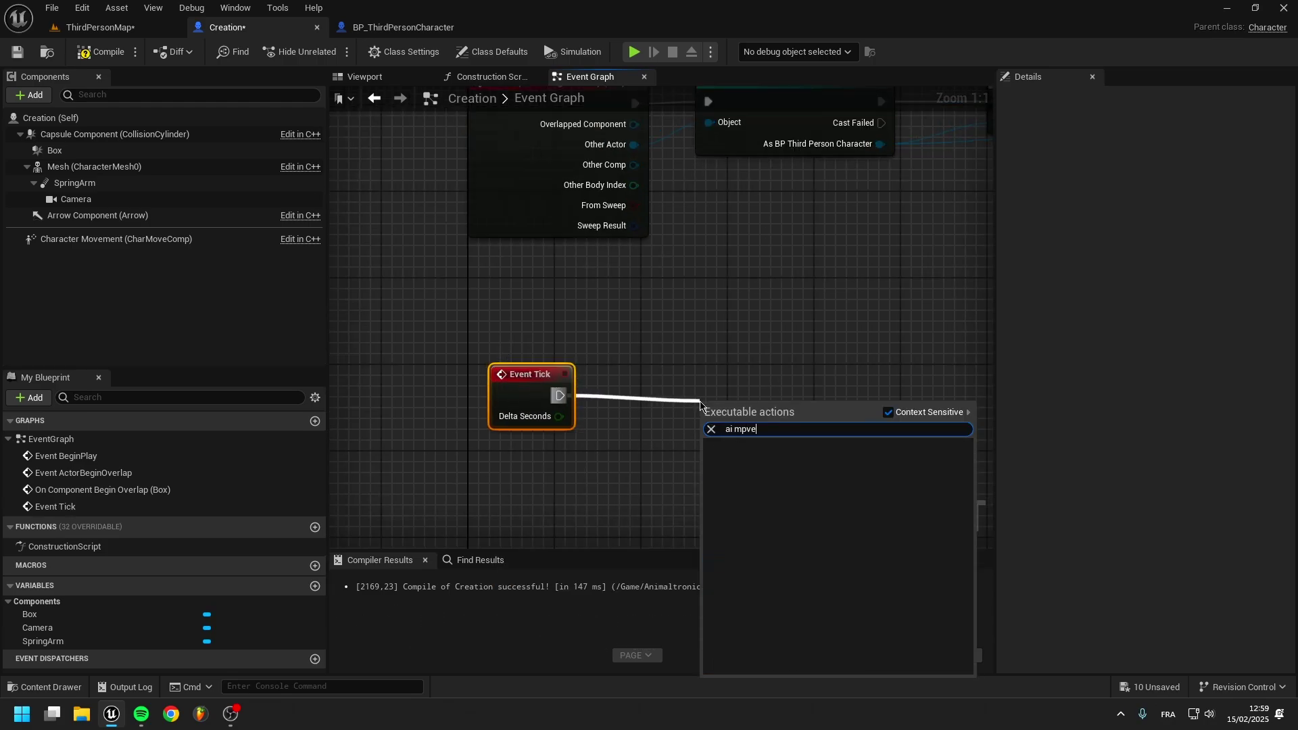
{"action": "key", "text": "BackSpace"}
{"action": "key", "text": "BackSpace"}
{"action": "key", "text": "BackSpace"}
{"action": "type", "text": "o"}
{"action": "key", "text": "Down"}
{"action": "key", "text": "Return"}
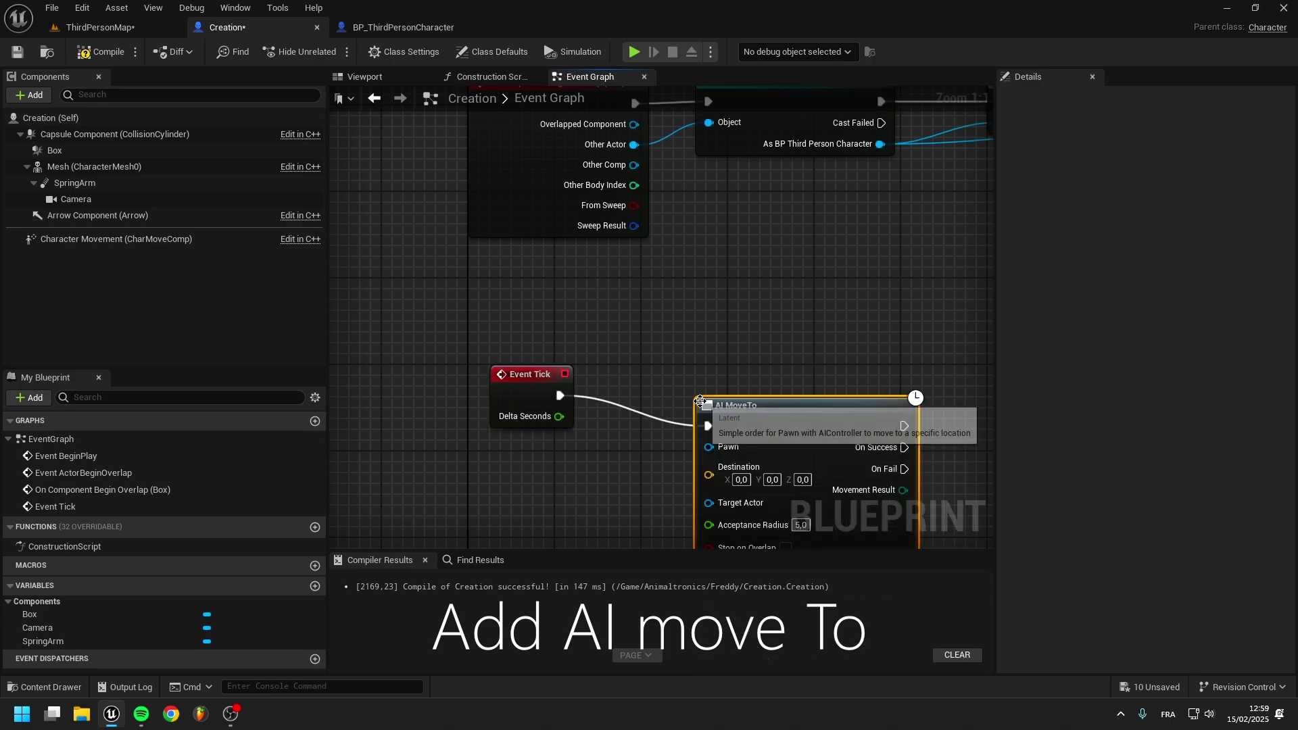
Feed Self into AI MoveTo's Pawn and Get Player Character into Target Actor.
{"action": "mouse_move", "coordinate": [743, 429]}
{"action": "left_mouse_down"}
{"action": "mouse_move", "coordinate": [777, 408]}
{"action": "mouse_move", "coordinate": [569, 453]}
{"action": "left_mouse_up"}
{"action": "type", "text": "self"}
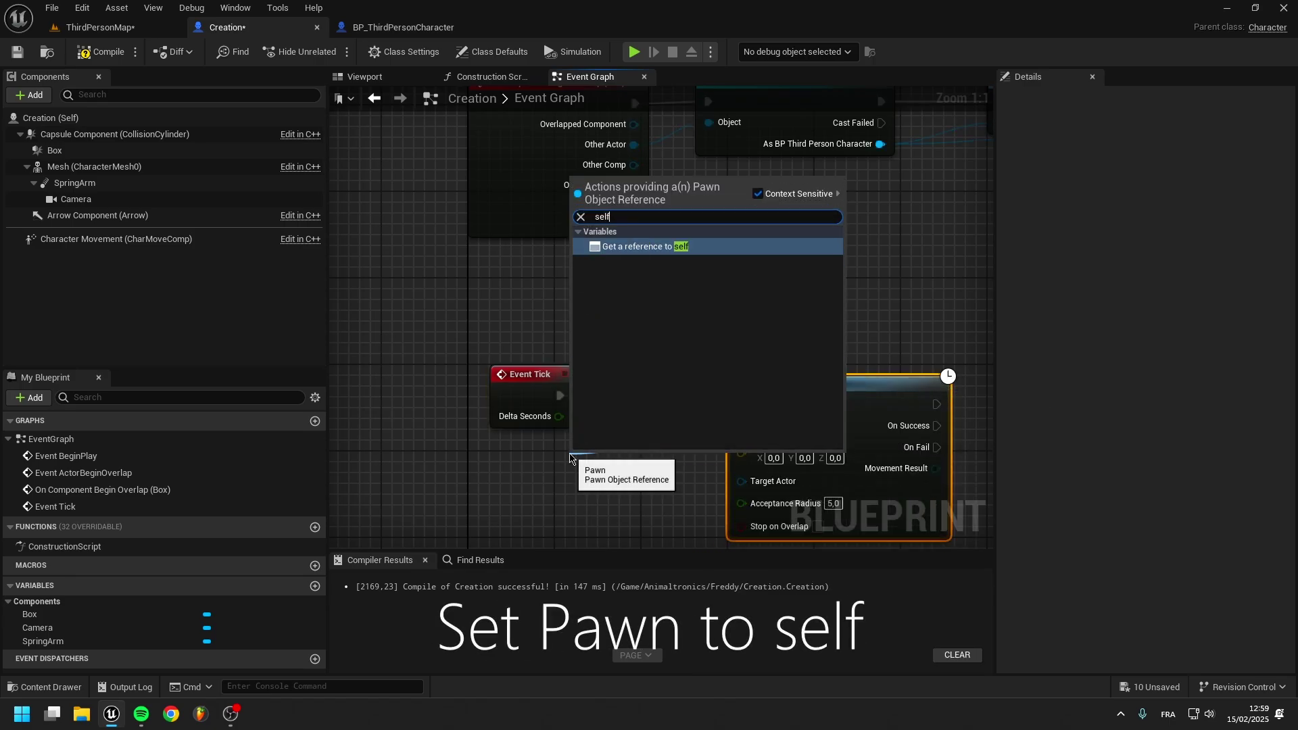
{"action": "key", "text": "Return"}
{"action": "right_click_drag", "start_coordinate": [676, 478], "coordinate": [687, 361]}
{"action": "left_click_drag", "start_coordinate": [753, 363], "coordinate": [669, 407]}
{"action": "type", "text": "get"}
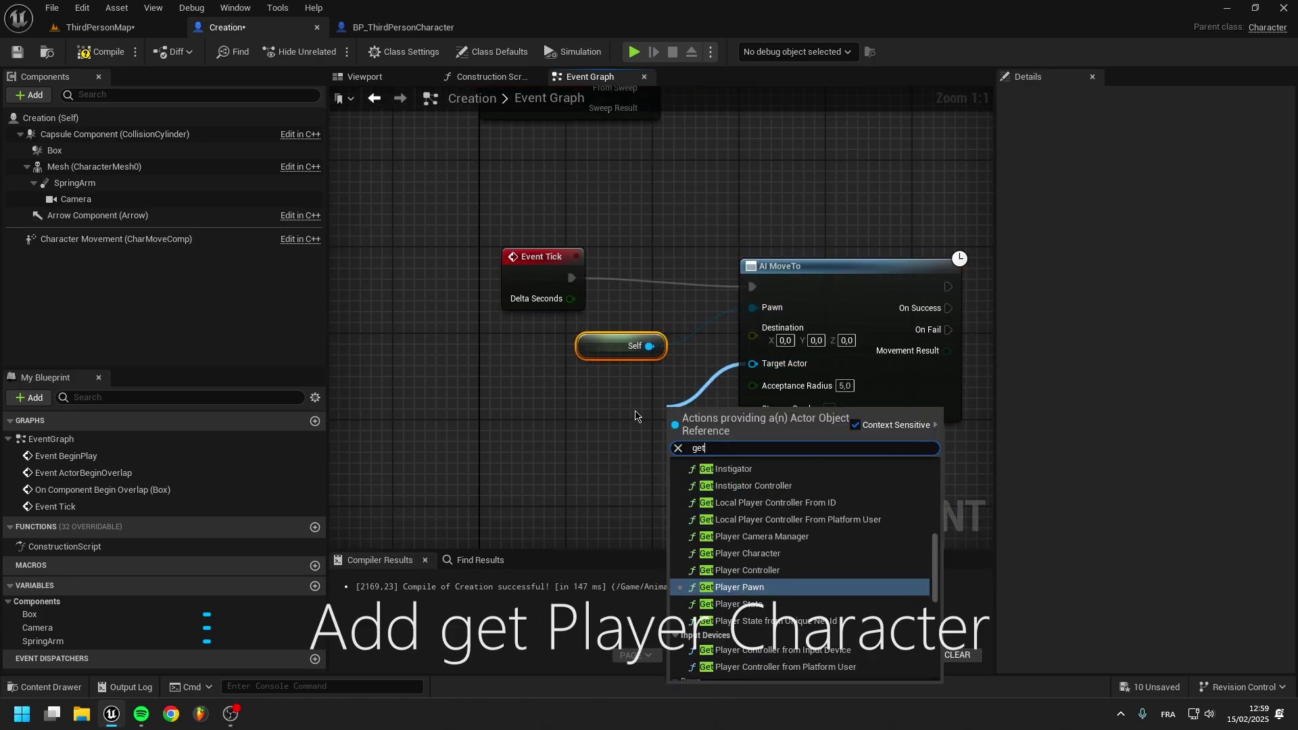
{"action": "left_click", "coordinate": [740, 553]}
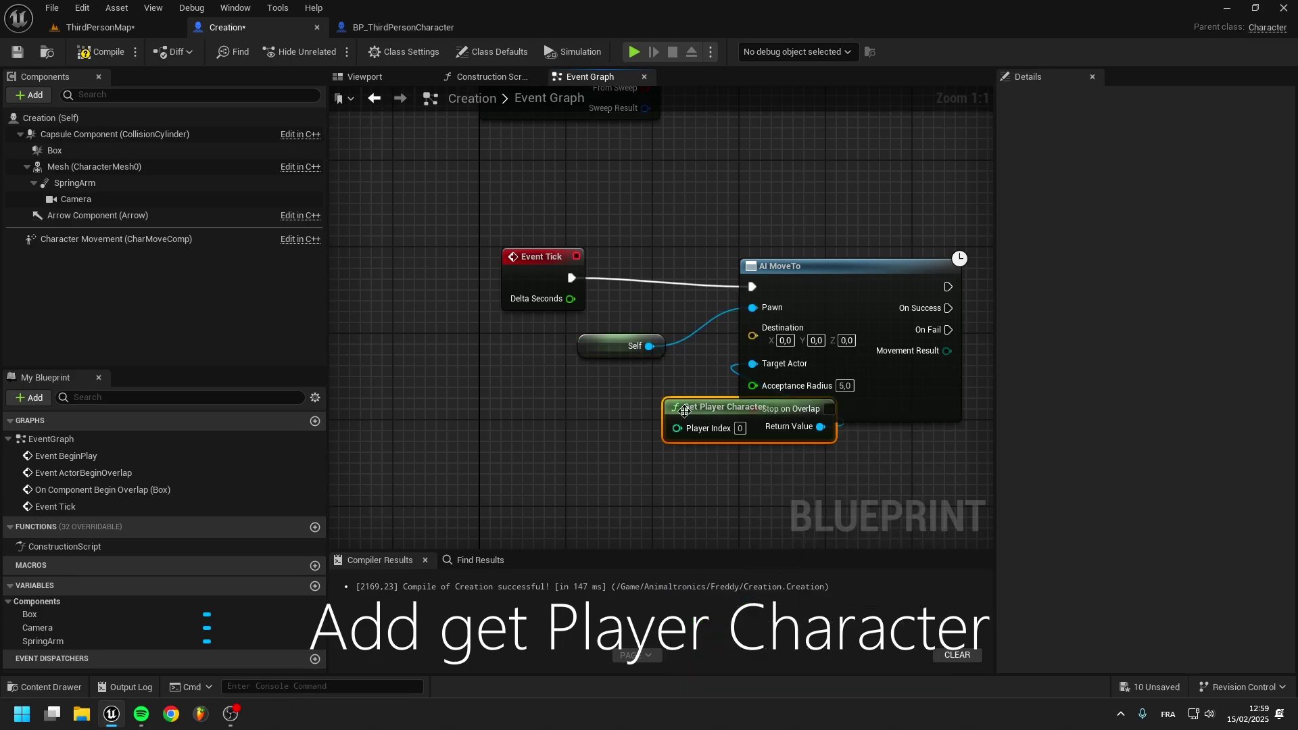
{"action": "left_click", "coordinate": [112, 32]}
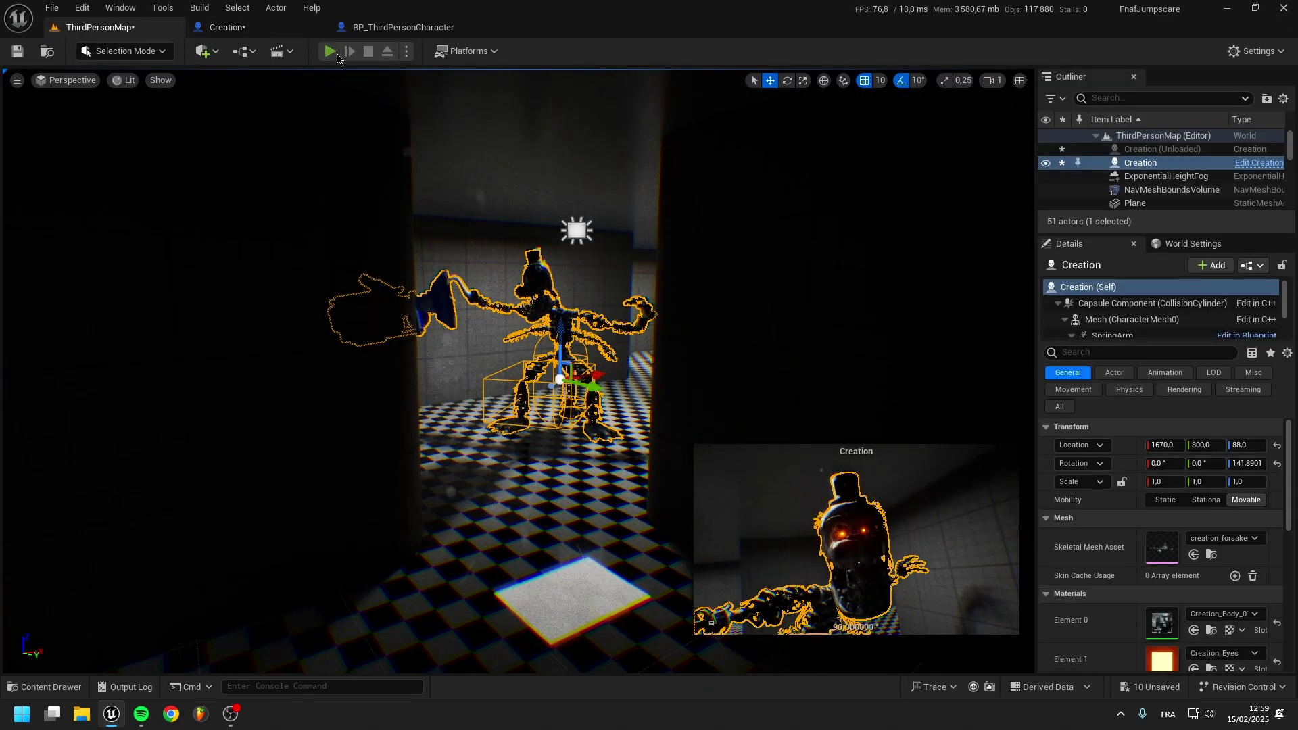
Play ThirdPersonMap and walk forward with W past the corner toward the monster.
{"action": "left_click", "coordinate": [331, 53]}
{"action": "key", "text": "w"}
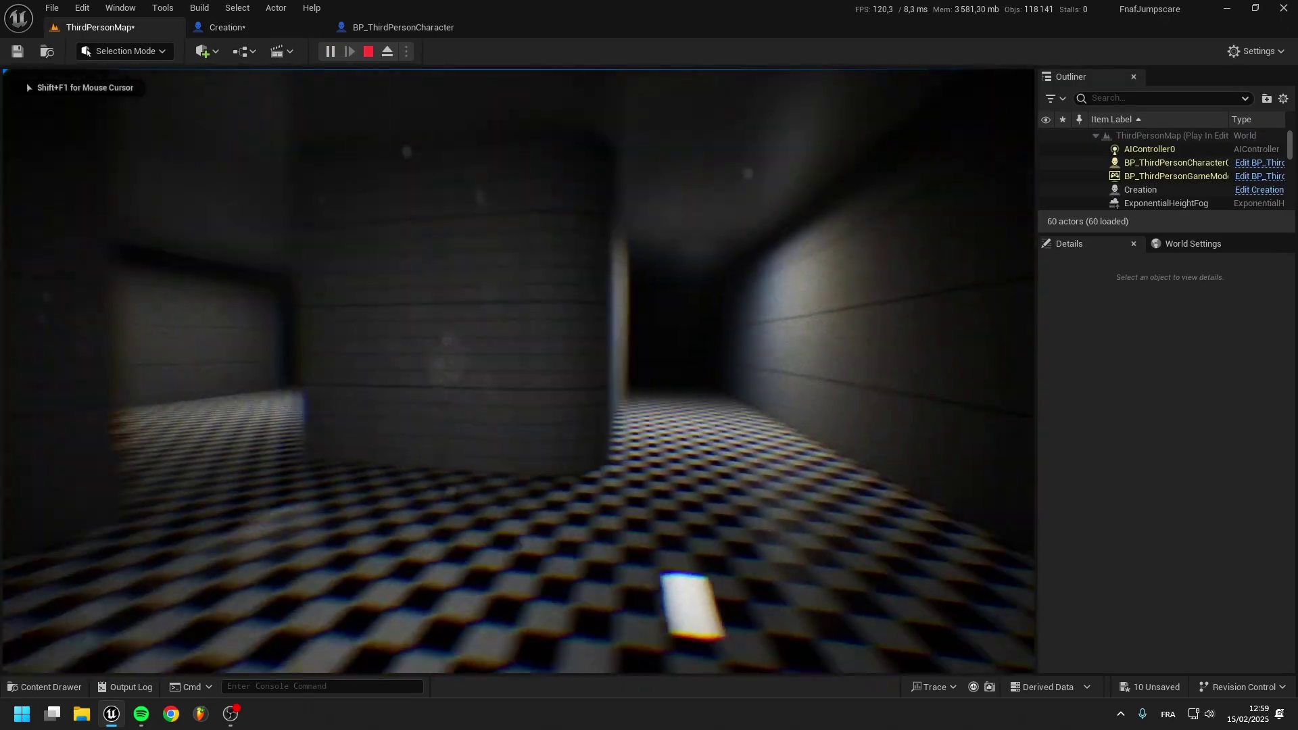
{"action": "key", "text": "w"}
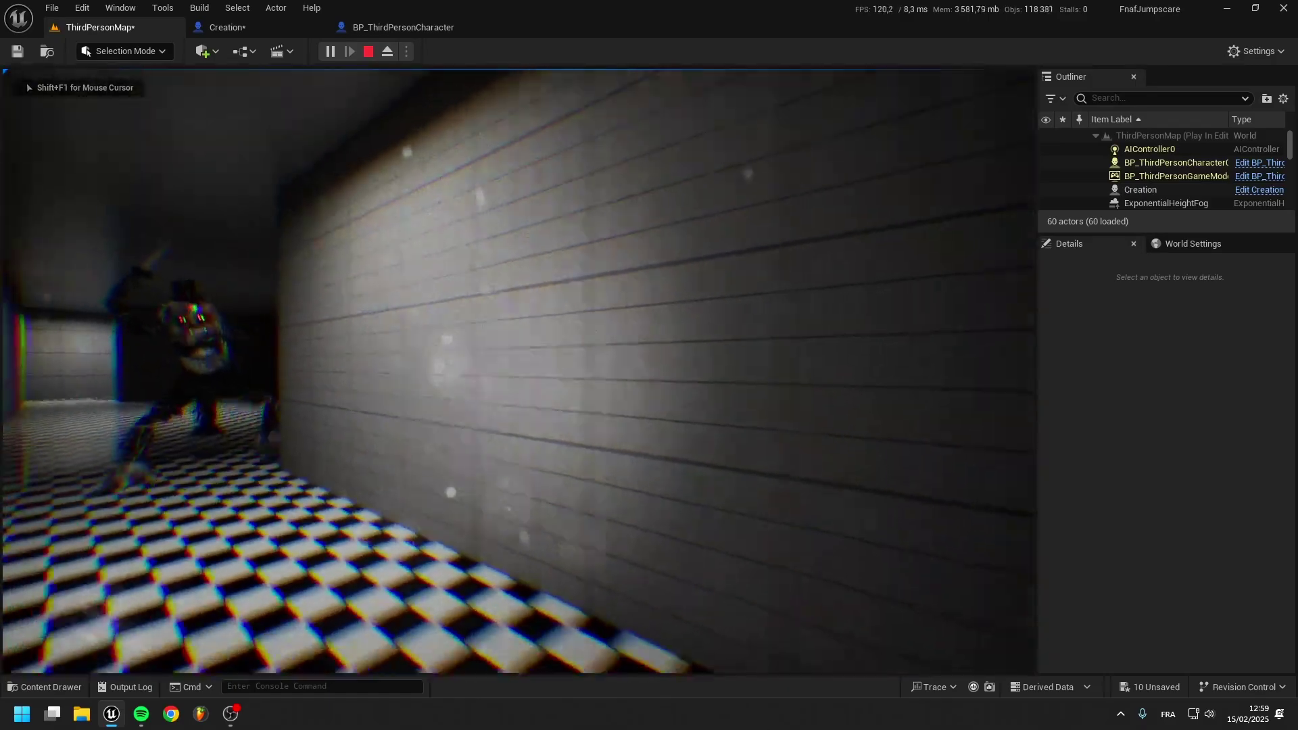
{"action": "key", "text": "w"}
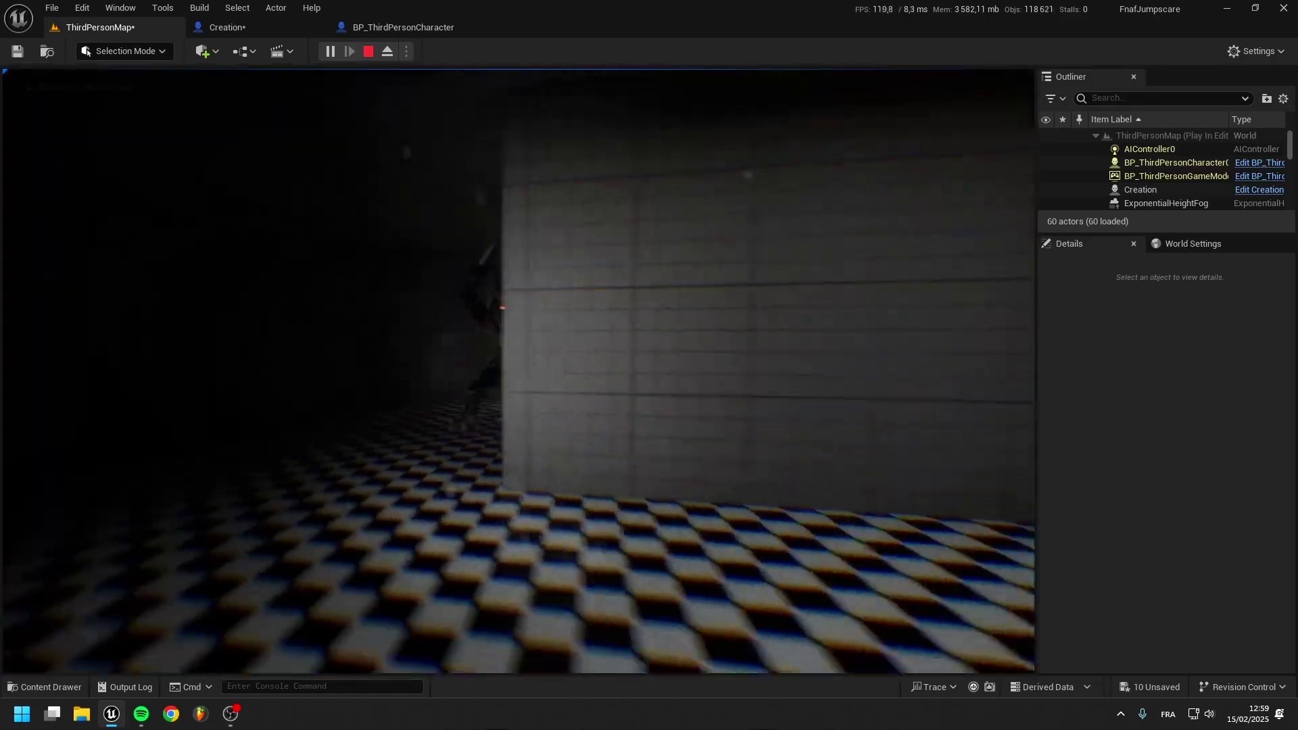